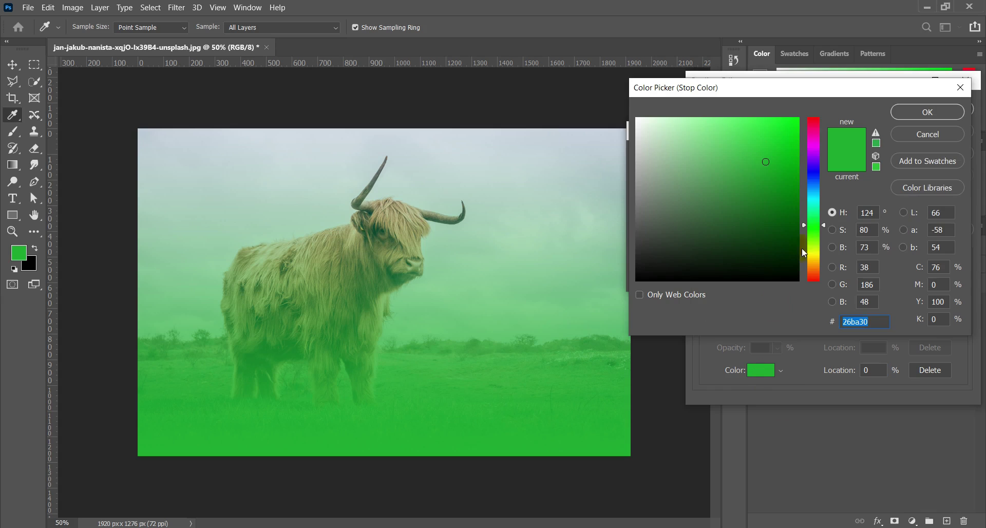
Change the gradient's color stop at location 0% from green to red e80339.
{"action": "left_click_drag", "start_coordinate": [827, 122], "coordinate": [813, 124]}
{"action": "left_click", "coordinate": [789, 134]}
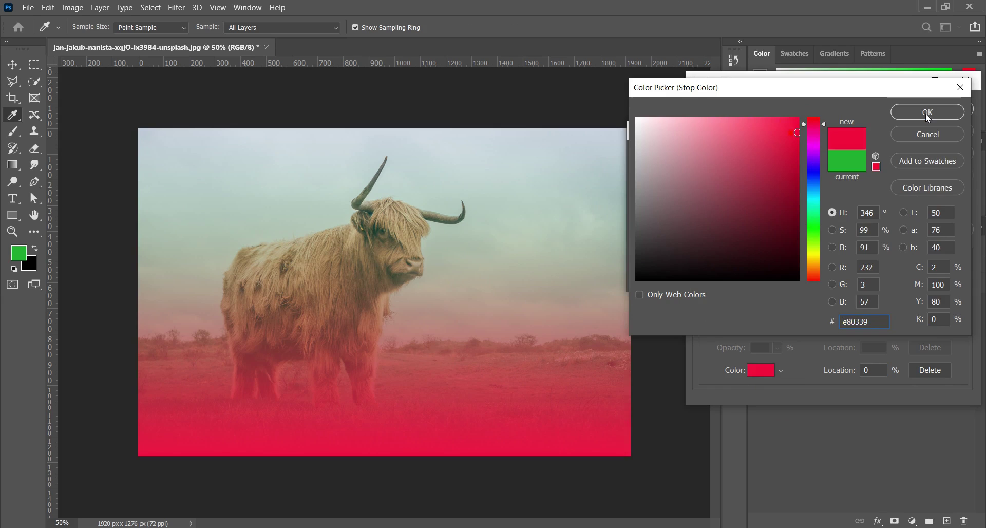
{"action": "left_click", "coordinate": [928, 114]}
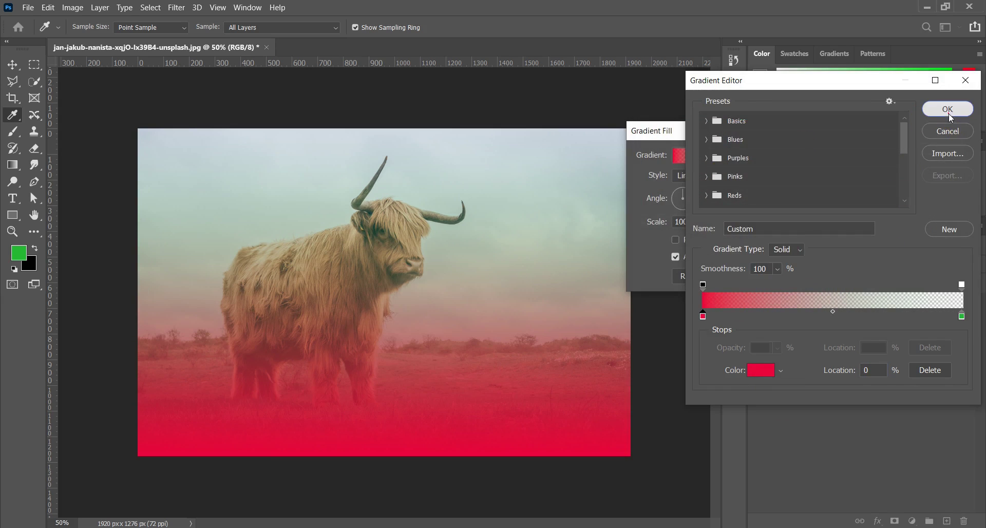
{"action": "left_click", "coordinate": [948, 113]}
Set the gradient fill's angle to -90° and its layer's blend mode to Multiply.
{"action": "left_click", "coordinate": [705, 198]}
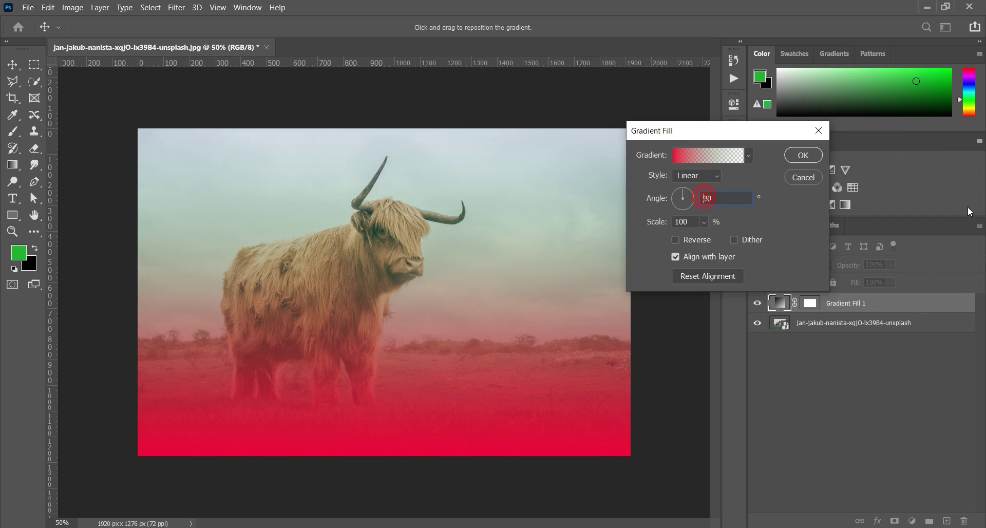
{"action": "type", "text": "-"}
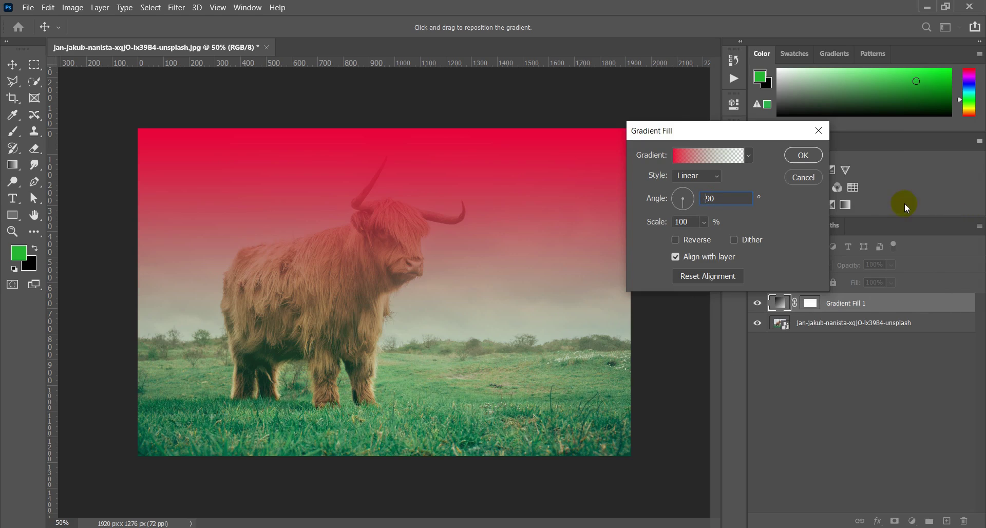
{"action": "left_click", "coordinate": [801, 155]}
{"action": "left_click", "coordinate": [785, 265]}
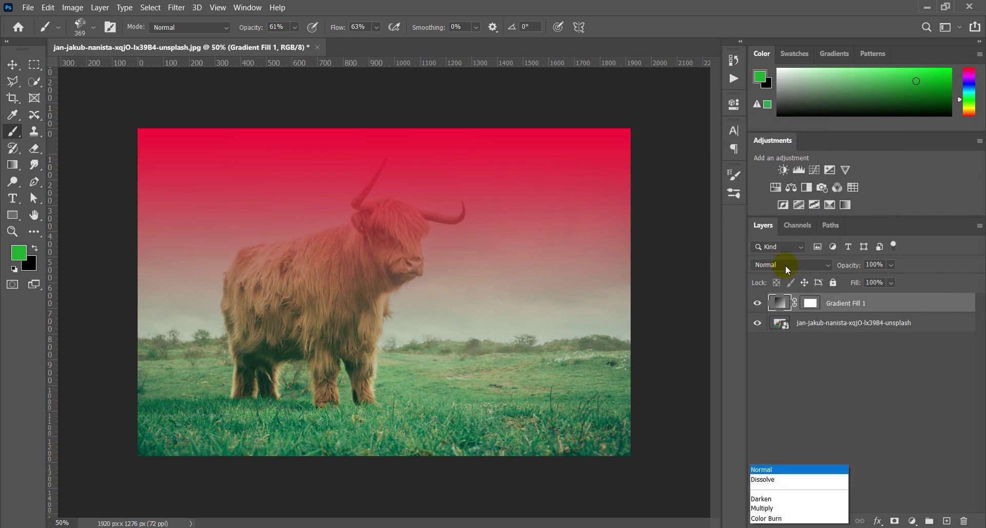
{"action": "left_click", "coordinate": [773, 254]}
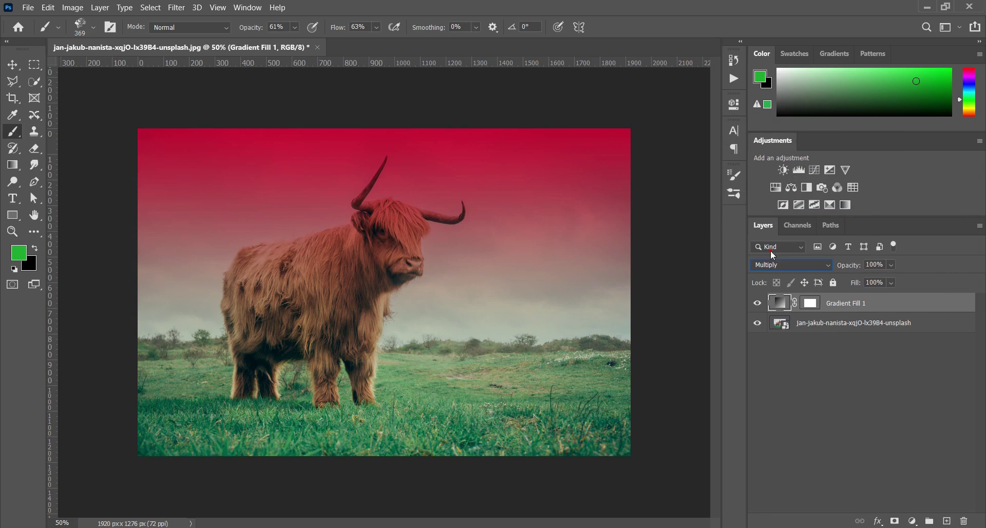
Create a new layer above the gradient fill and choose a hard round brush from General Brushes.
{"action": "left_click", "coordinate": [946, 520]}
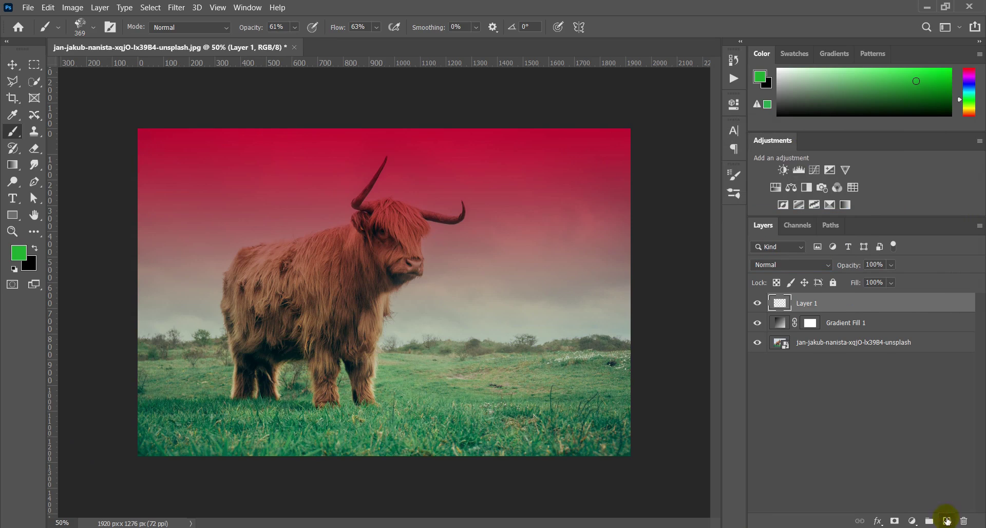
{"action": "left_click", "coordinate": [91, 30]}
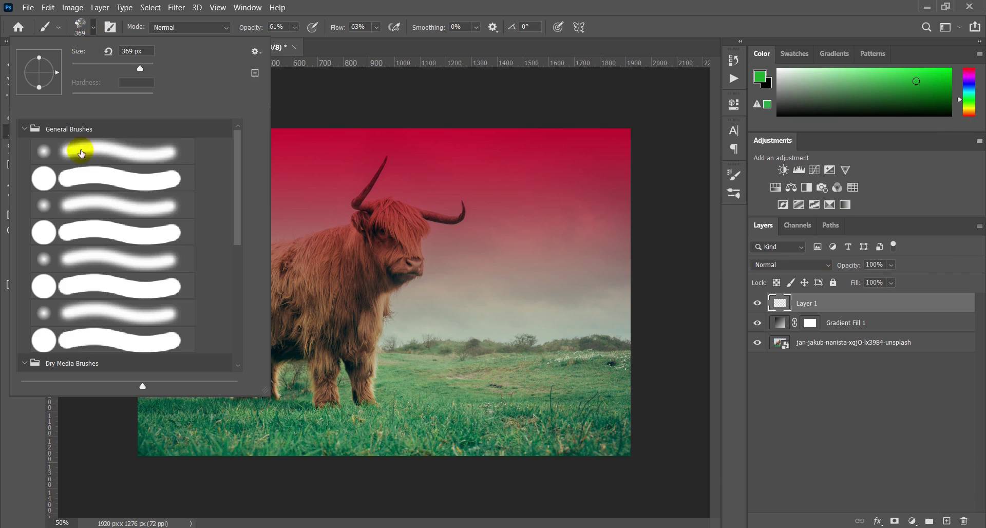
{"action": "left_click", "coordinate": [54, 176]}
{"action": "left_click", "coordinate": [318, 5]}
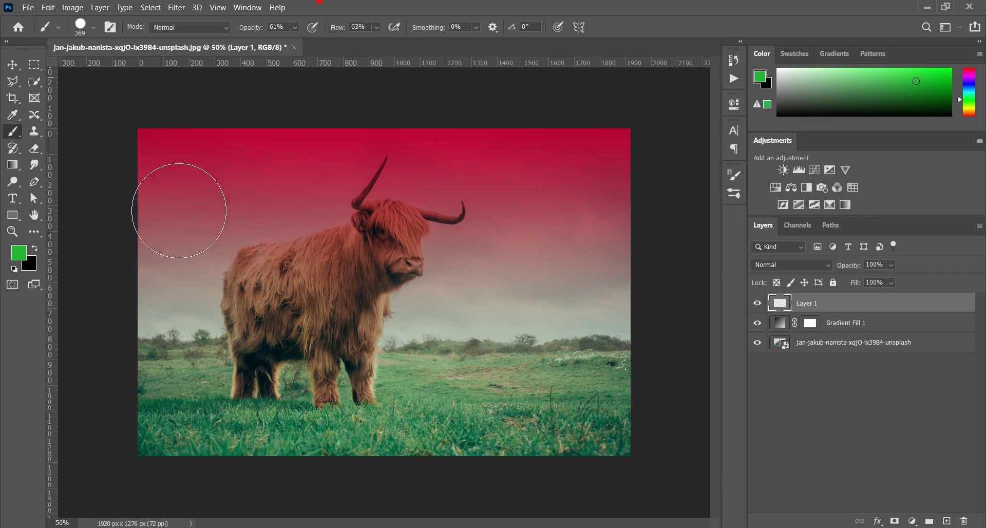
Set the foreground color to bright green 00f912.
{"action": "left_click", "coordinate": [22, 253]}
{"action": "left_click", "coordinate": [791, 164]}
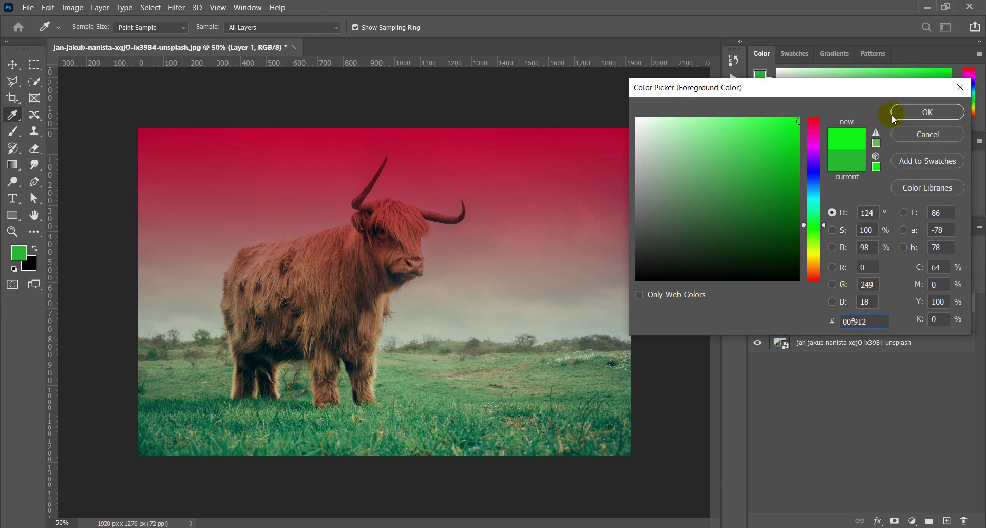
{"action": "left_click", "coordinate": [927, 111]}
{"action": "left_click", "coordinate": [152, 383]}
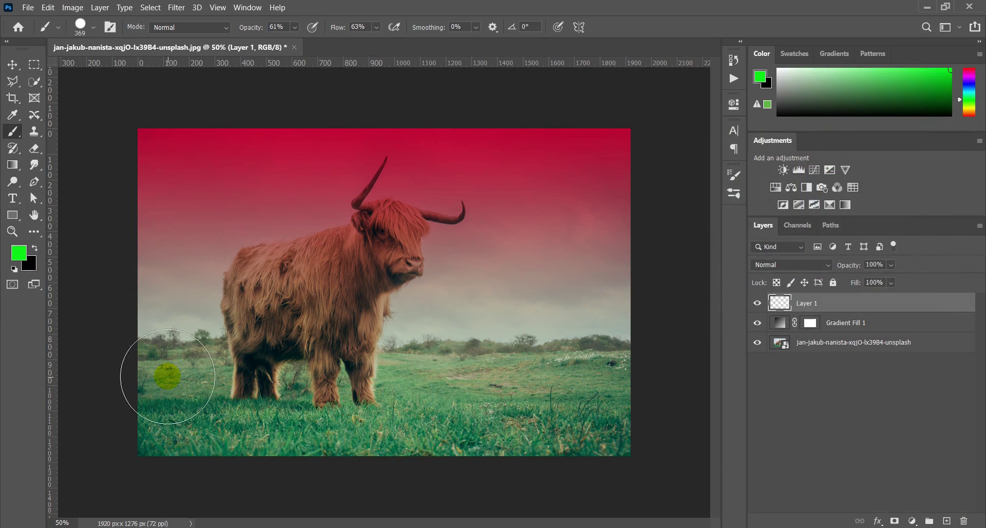
{"action": "mouse_move", "coordinate": [153, 384]}
{"action": "left_mouse_down"}
{"action": "mouse_move", "coordinate": [155, 407]}
{"action": "mouse_move", "coordinate": [156, 392]}
{"action": "mouse_move", "coordinate": [189, 428]}
{"action": "mouse_move", "coordinate": [175, 406]}
{"action": "mouse_move", "coordinate": [254, 427]}
{"action": "left_mouse_up"}
{"action": "key", "text": "ctrl+z"}
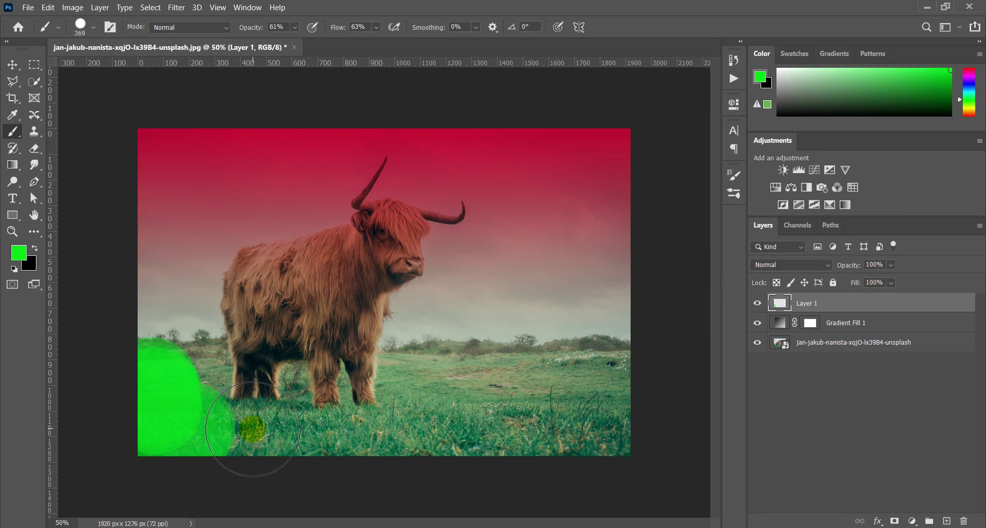
{"action": "key", "text": "ctrl+z"}
{"action": "key", "text": "ctrl+z"}
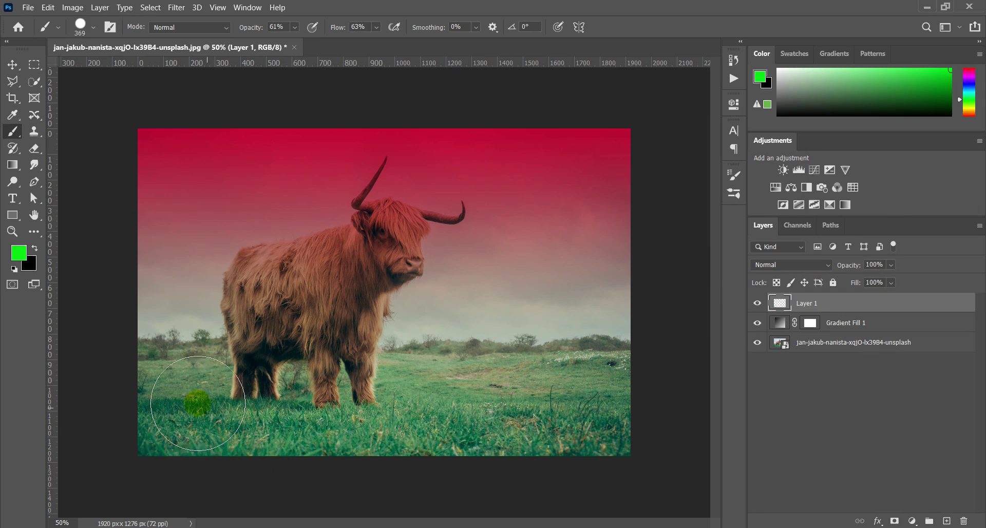
{"action": "left_click", "coordinate": [153, 385]}
{"action": "key", "text": "z"}
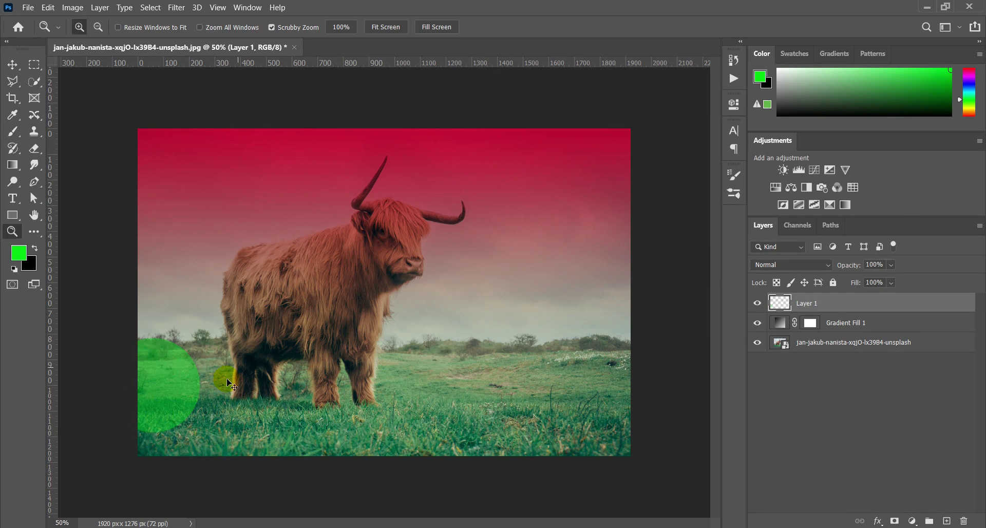
{"action": "key", "text": "ctrl+z"}
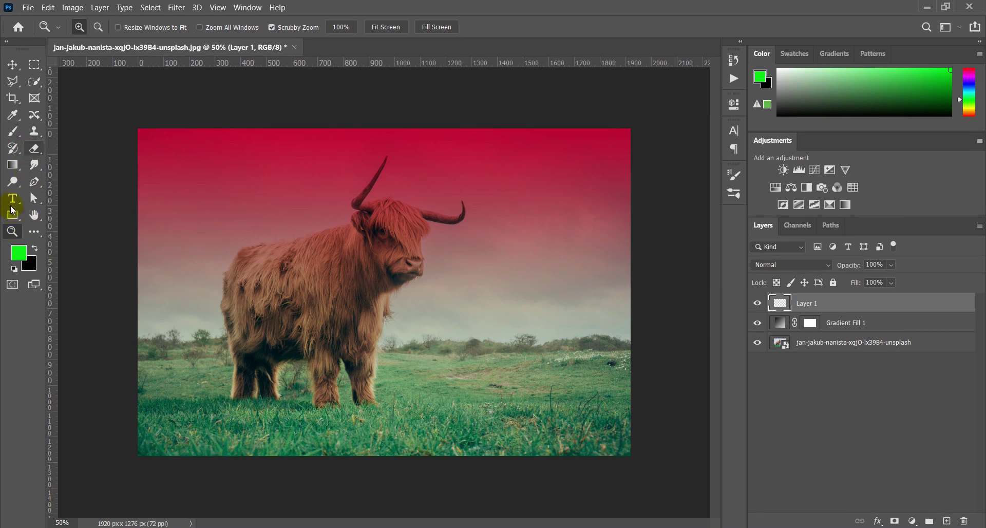
Set the brush opacity and flow to 100% and paint the whole meadow below the horizon solid green.
{"action": "left_click", "coordinate": [14, 131]}
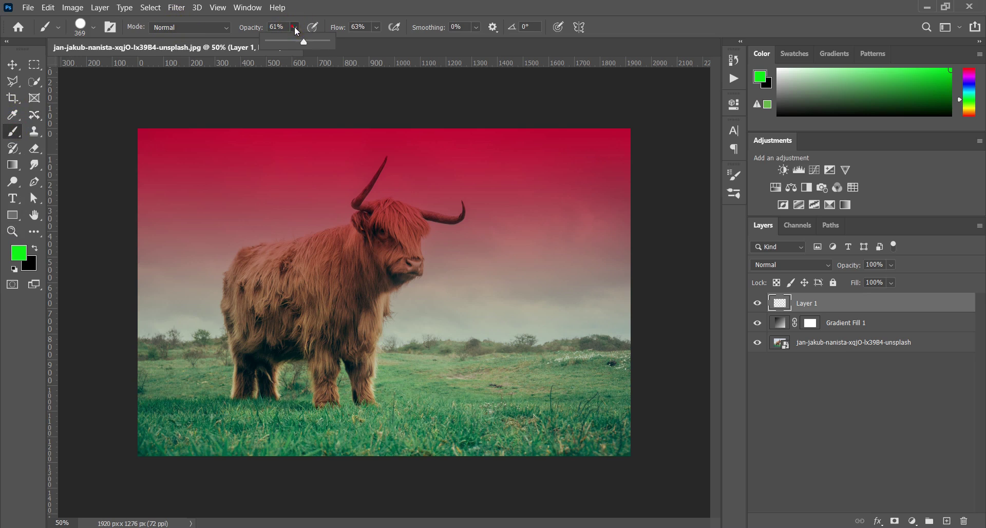
{"action": "left_click", "coordinate": [378, 27]}
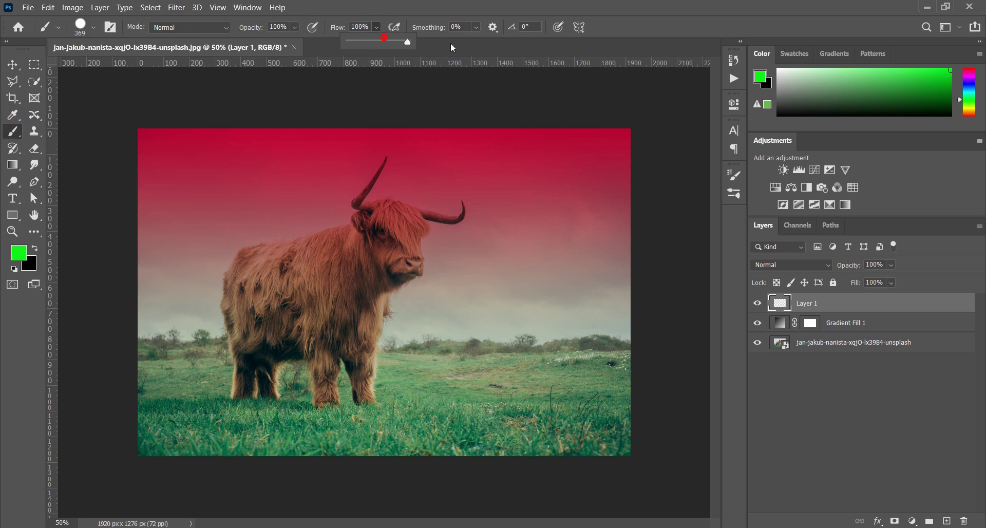
{"action": "left_click", "coordinate": [154, 374]}
{"action": "mouse_move", "coordinate": [156, 384]}
{"action": "left_mouse_down"}
{"action": "mouse_move", "coordinate": [158, 414]}
{"action": "mouse_move", "coordinate": [191, 431]}
{"action": "mouse_move", "coordinate": [266, 432]}
{"action": "mouse_move", "coordinate": [603, 417]}
{"action": "mouse_move", "coordinate": [612, 385]}
{"action": "mouse_move", "coordinate": [315, 398]}
{"action": "mouse_move", "coordinate": [230, 391]}
{"action": "left_mouse_up"}
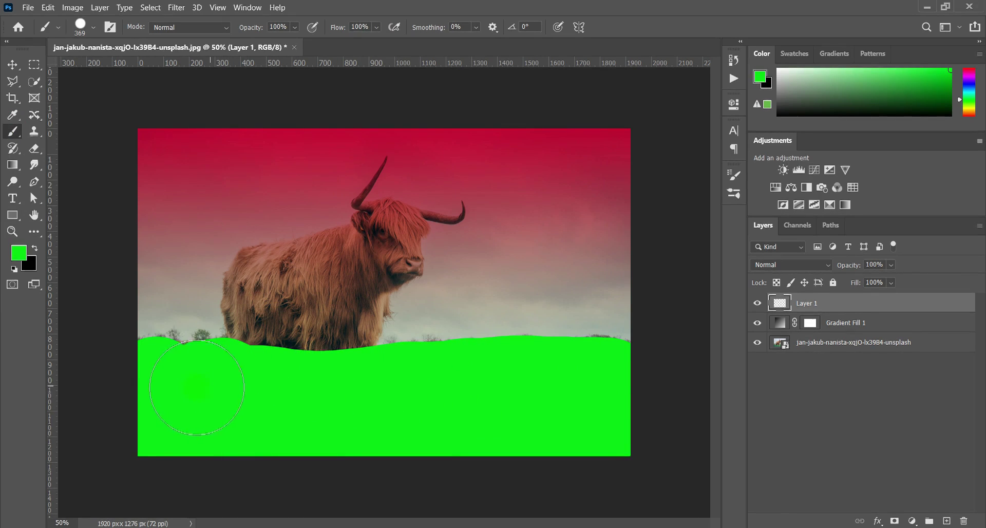
Set the green layer's blend mode to Soft Light, its fill to 71% and its opacity to 70%.
{"action": "left_click", "coordinate": [766, 263]}
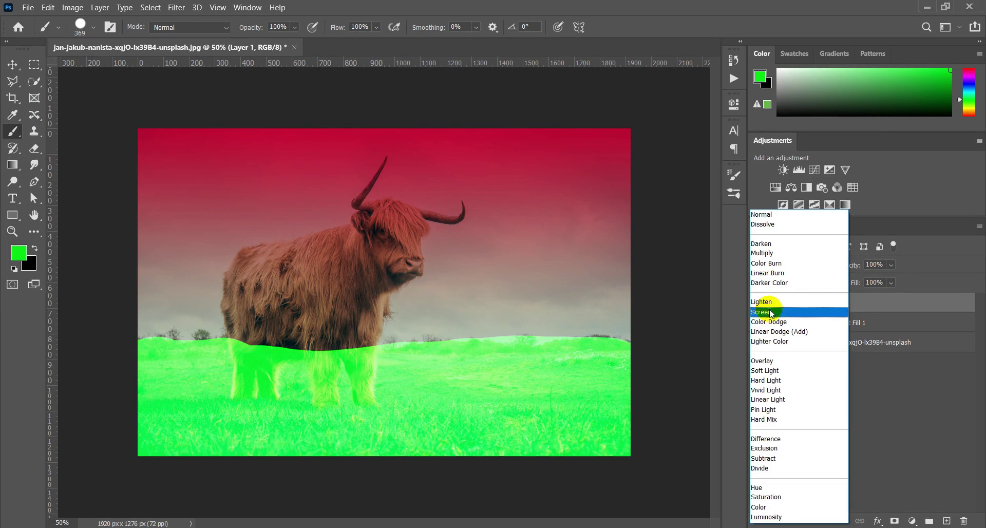
{"action": "left_click", "coordinate": [769, 360]}
{"action": "left_click", "coordinate": [784, 263]}
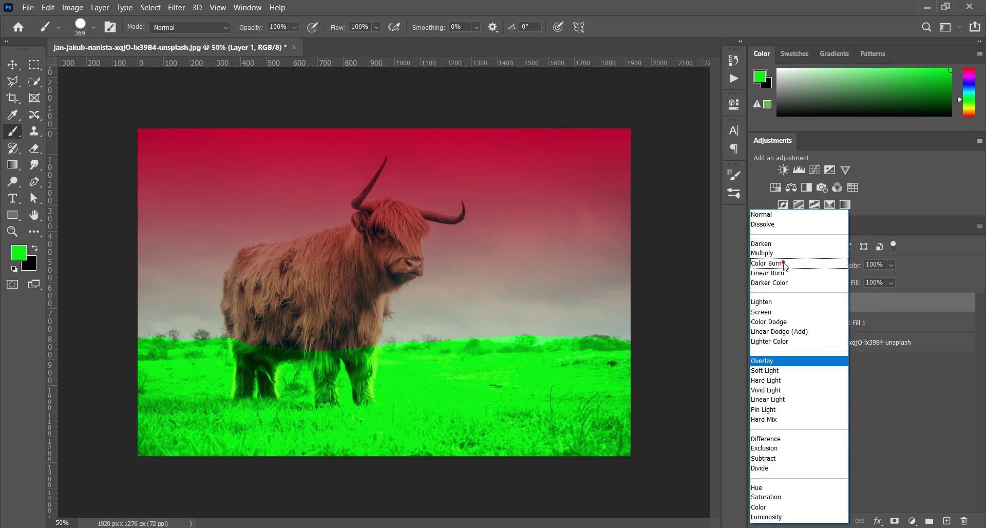
{"action": "left_click", "coordinate": [776, 370]}
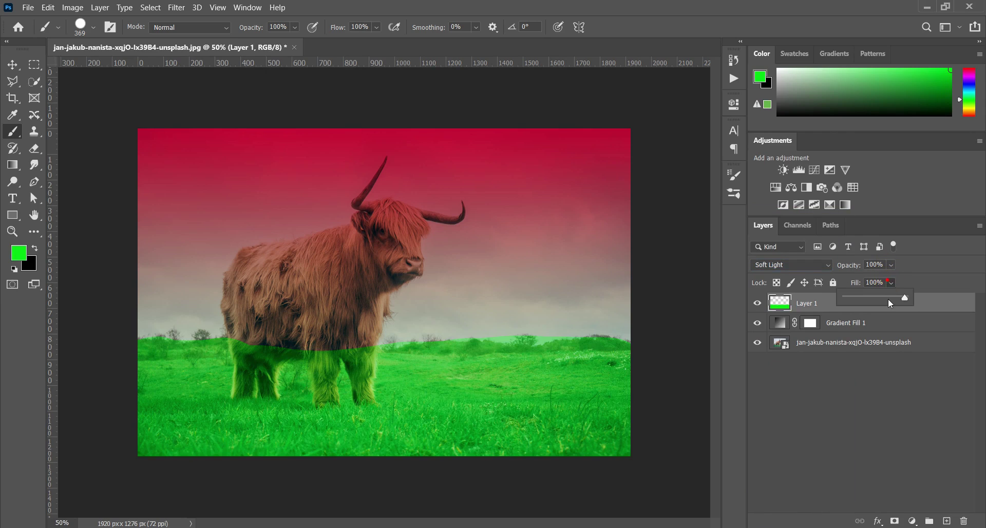
{"action": "mouse_move", "coordinate": [889, 299]}
{"action": "left_mouse_down"}
{"action": "mouse_move", "coordinate": [871, 298]}
{"action": "mouse_move", "coordinate": [888, 299]}
{"action": "left_mouse_up"}
{"action": "left_click", "coordinate": [891, 265]}
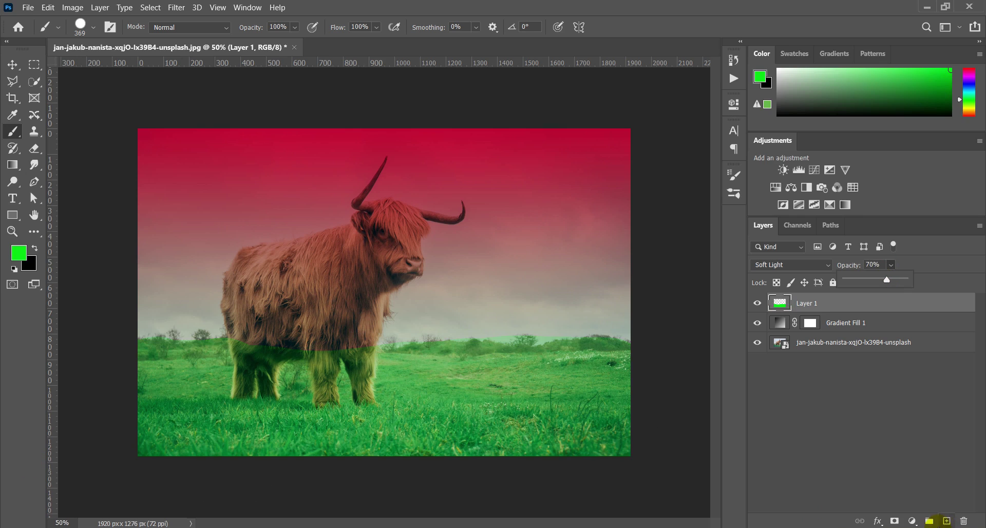
Add a layer mask to the green layer and reduce the hard round brush to 70 px.
{"action": "left_click", "coordinate": [894, 521]}
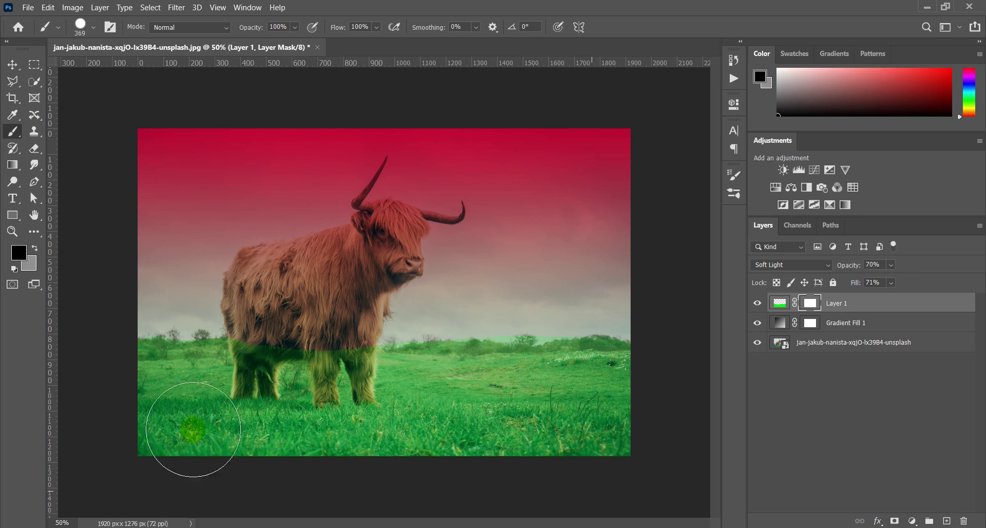
{"action": "left_click", "coordinate": [34, 149]}
{"action": "key", "text": "ctrl+plus"}
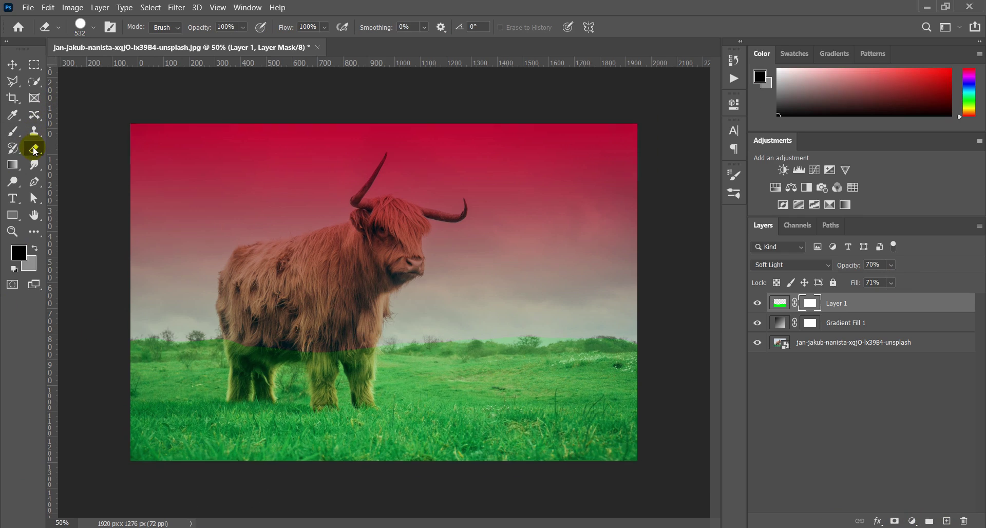
{"action": "key", "text": "ctrl+plus"}
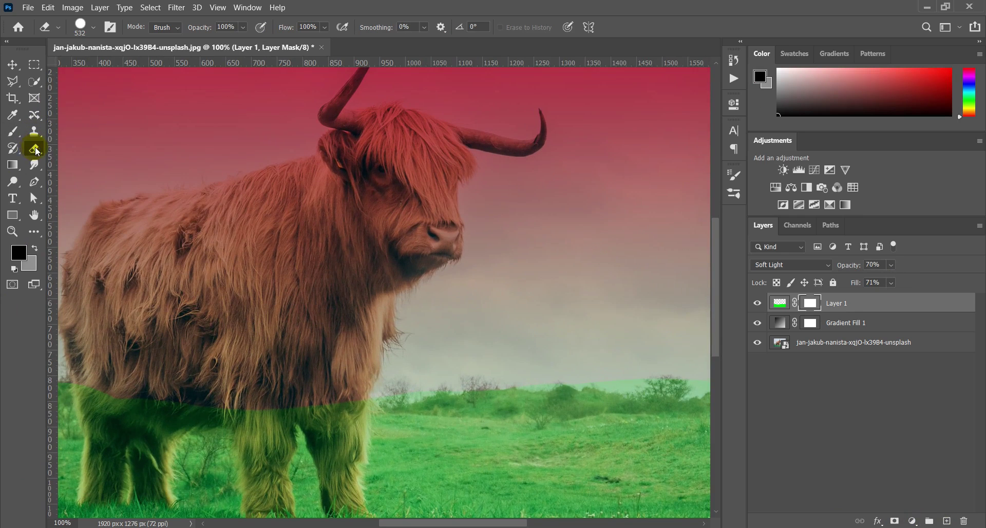
{"action": "left_click", "coordinate": [12, 132]}
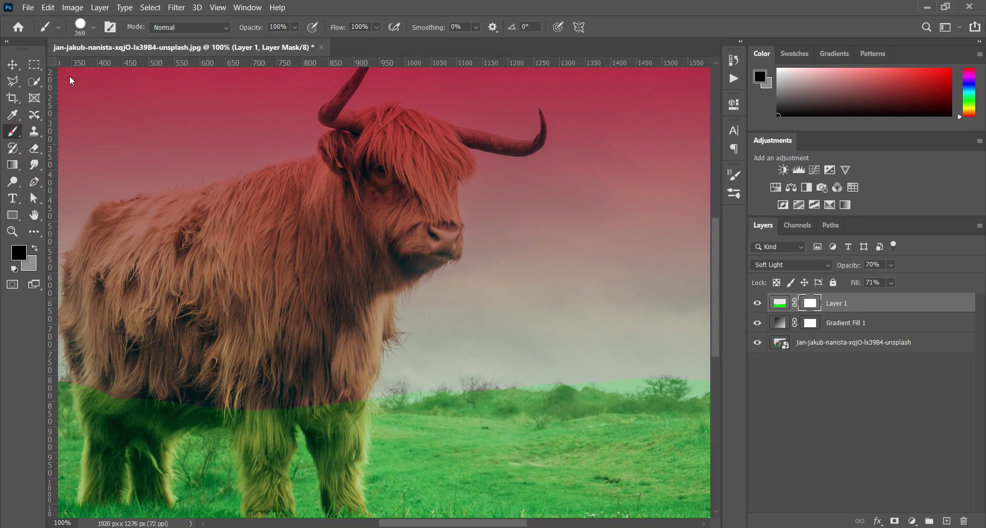
{"action": "left_click", "coordinate": [94, 28]}
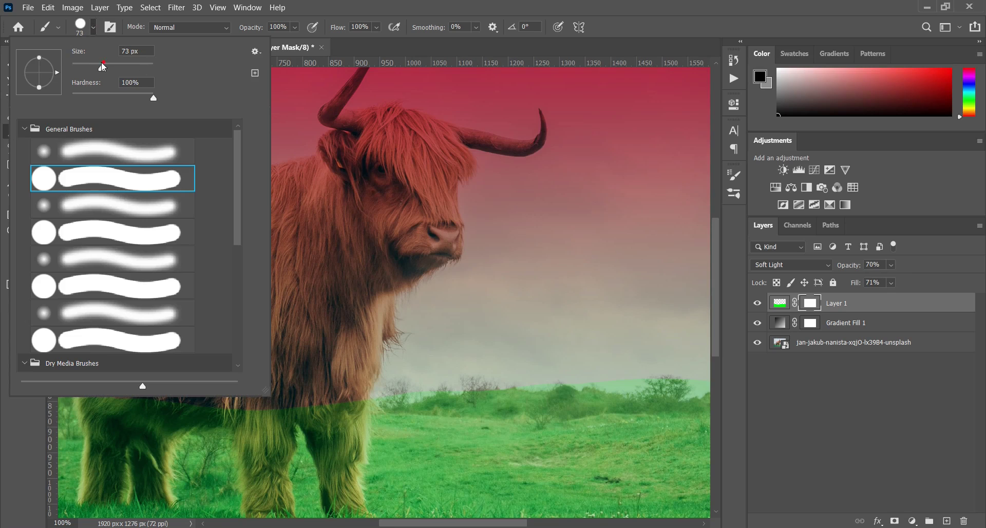
{"action": "left_click_drag", "start_coordinate": [102, 66], "coordinate": [101, 66]}
{"action": "key", "text": "Return"}
Paint black on the layer mask over the cow's legs and belly to remove the green tint from them.
{"action": "scroll", "coordinate": [241, 395], "scroll_direction": "down", "scroll_amount": 4}
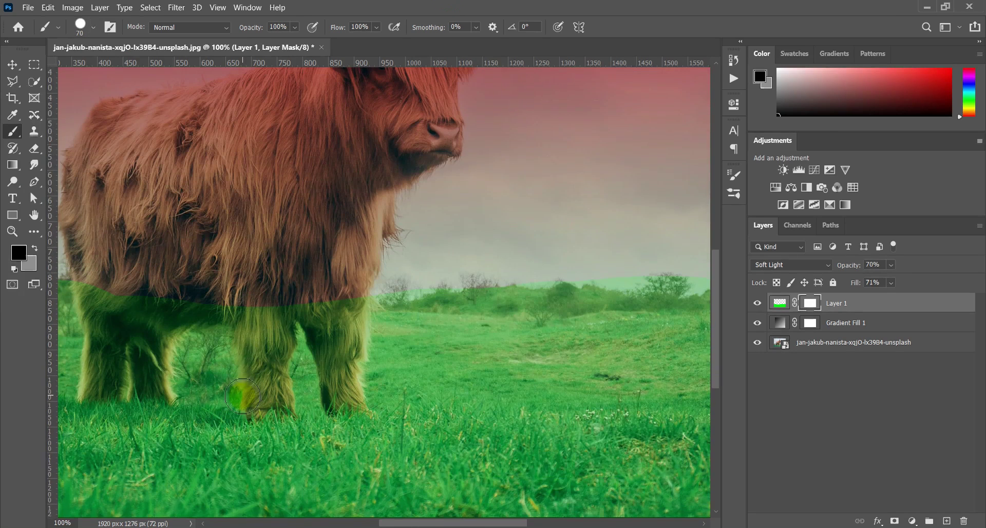
{"action": "mouse_move", "coordinate": [254, 310]}
{"action": "left_mouse_down"}
{"action": "mouse_move", "coordinate": [261, 390]}
{"action": "mouse_move", "coordinate": [267, 324]}
{"action": "mouse_move", "coordinate": [276, 308]}
{"action": "mouse_move", "coordinate": [273, 339]}
{"action": "mouse_move", "coordinate": [286, 293]}
{"action": "mouse_move", "coordinate": [308, 295]}
{"action": "mouse_move", "coordinate": [324, 312]}
{"action": "mouse_move", "coordinate": [344, 395]}
{"action": "mouse_move", "coordinate": [345, 297]}
{"action": "mouse_move", "coordinate": [317, 316]}
{"action": "mouse_move", "coordinate": [238, 301]}
{"action": "mouse_move", "coordinate": [162, 312]}
{"action": "mouse_move", "coordinate": [122, 303]}
{"action": "mouse_move", "coordinate": [88, 279]}
{"action": "mouse_move", "coordinate": [106, 354]}
{"action": "mouse_move", "coordinate": [97, 381]}
{"action": "mouse_move", "coordinate": [110, 376]}
{"action": "mouse_move", "coordinate": [115, 334]}
{"action": "left_mouse_up"}
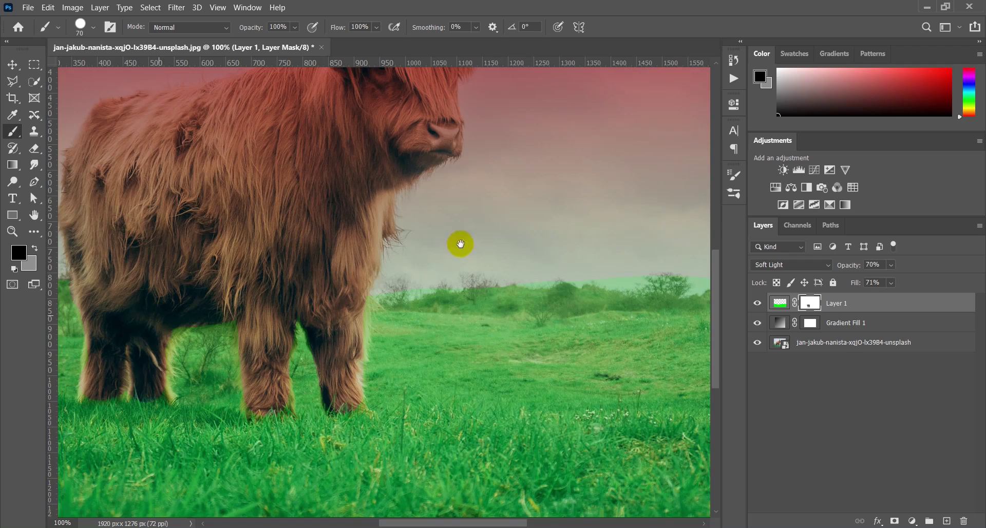
{"action": "left_click_drag", "start_coordinate": [461, 244], "coordinate": [283, 272]}
{"action": "key", "text": "ctrl+minus"}
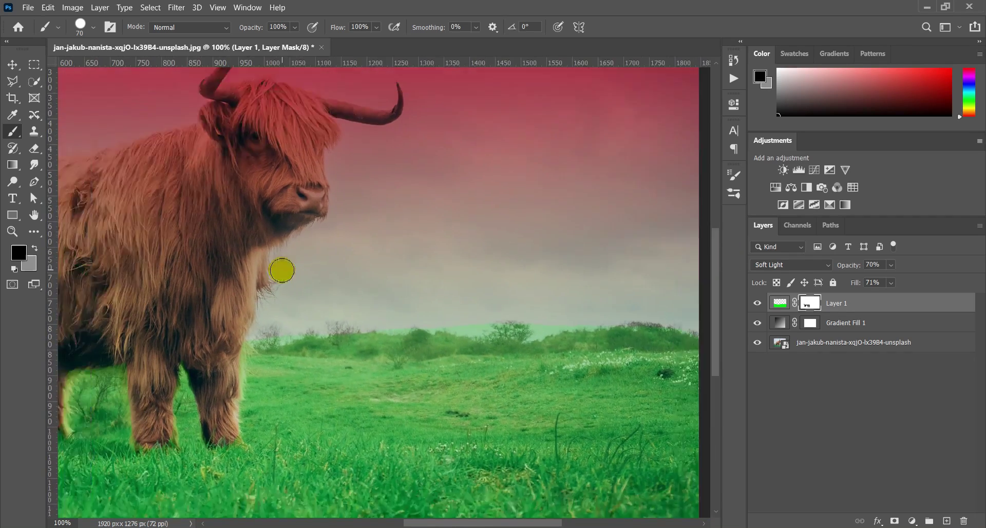
{"action": "left_click_drag", "start_coordinate": [236, 172], "coordinate": [553, 319]}
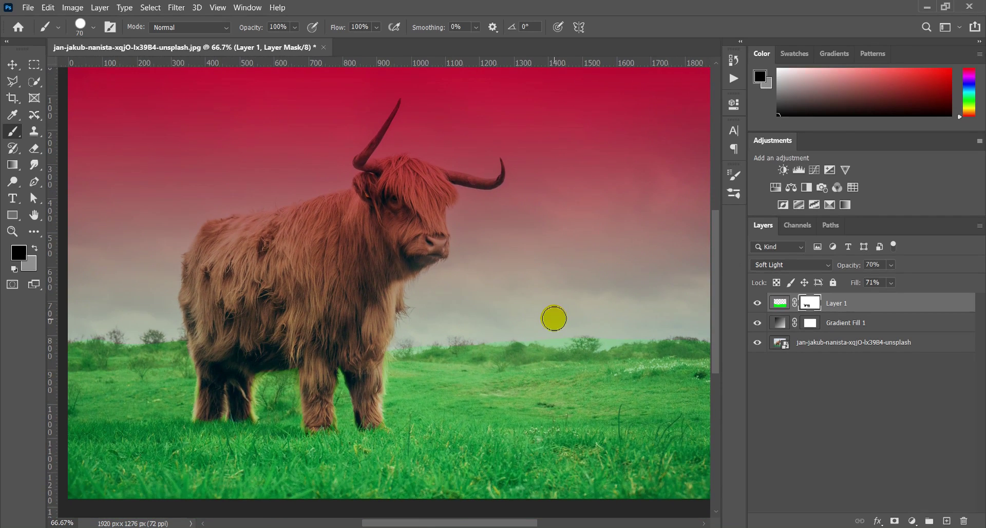
{"action": "scroll", "coordinate": [554, 308], "scroll_direction": "up", "scroll_amount": 1}
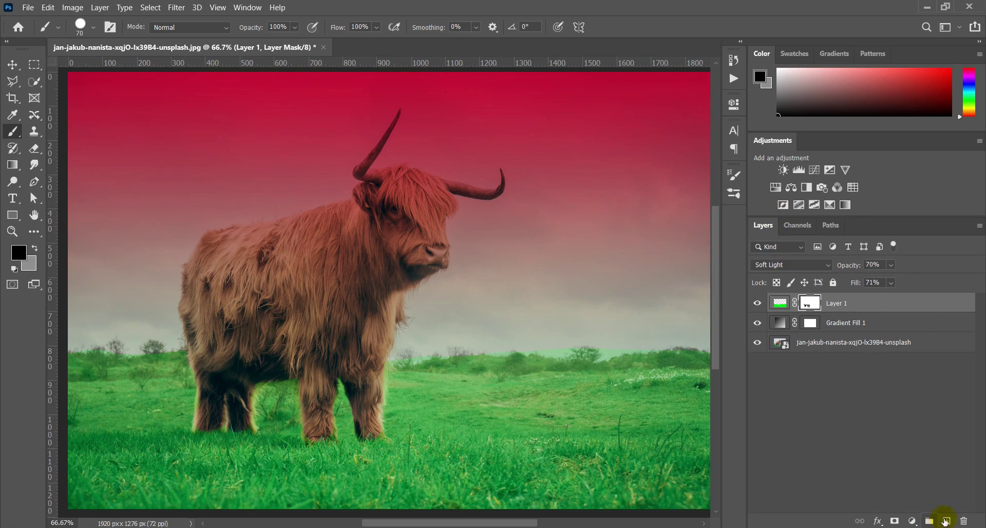
Add a new layer and choose the 360 px Cloud_4 1 brush from the Fire Brushes 2 set.
{"action": "left_click", "coordinate": [946, 521]}
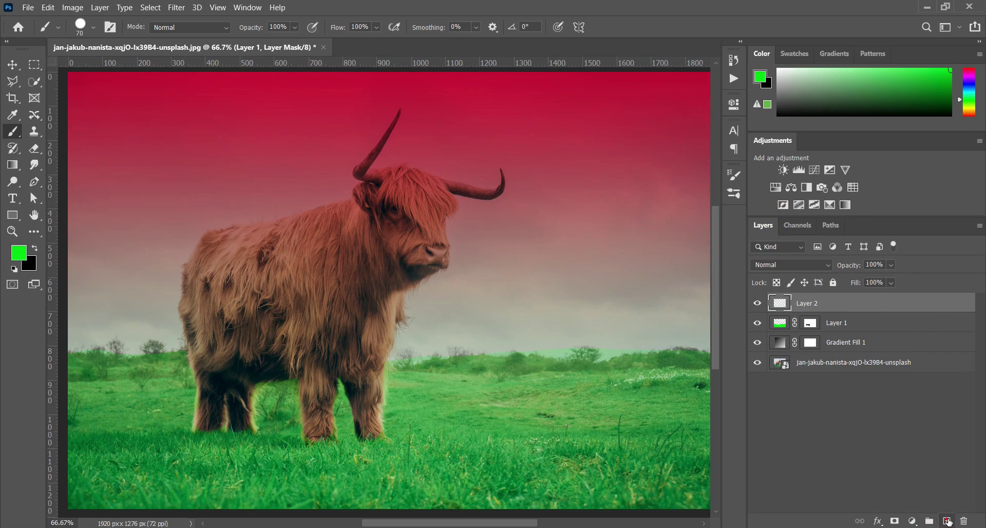
{"action": "left_click", "coordinate": [738, 175]}
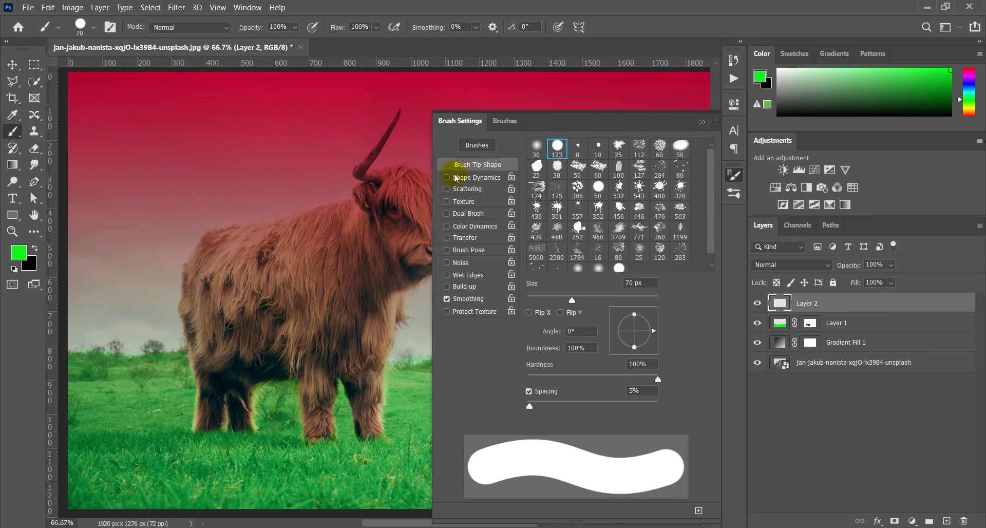
{"action": "left_click", "coordinate": [513, 121]}
{"action": "scroll", "coordinate": [591, 398], "scroll_direction": "down", "scroll_amount": 3}
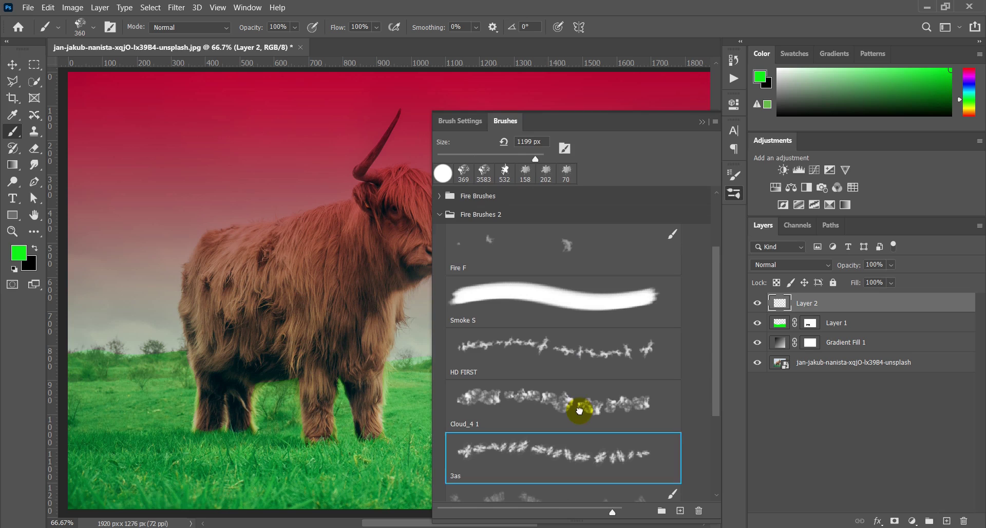
{"action": "left_click", "coordinate": [579, 406]}
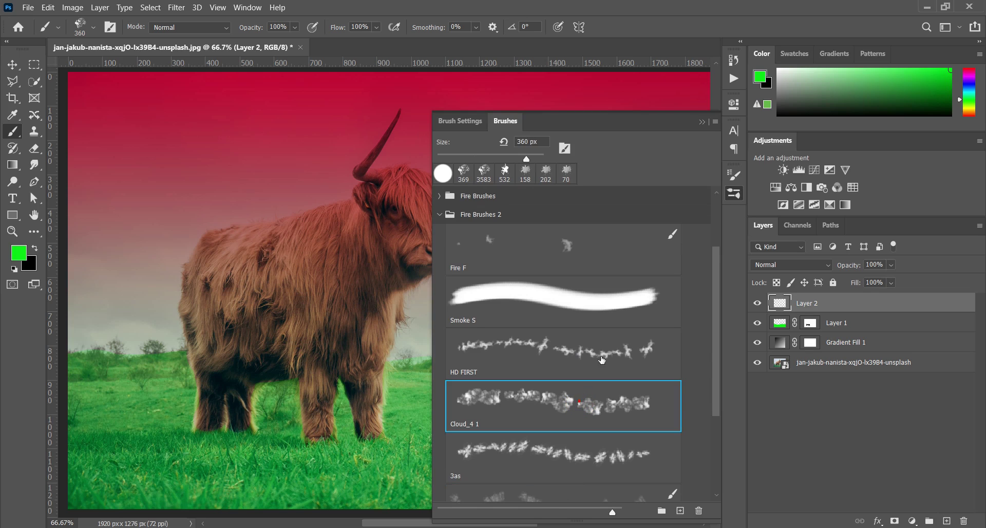
{"action": "left_click", "coordinate": [733, 195]}
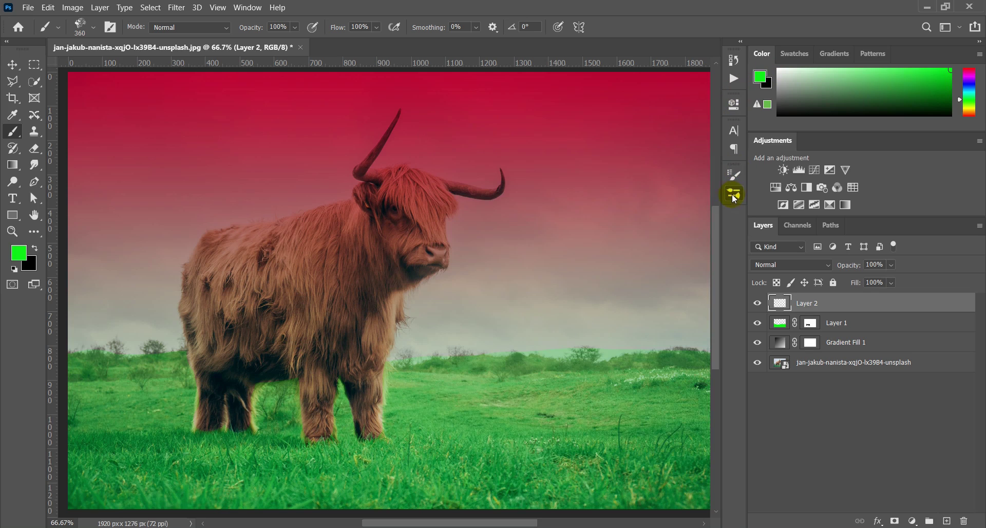
Paint bright green clouds across the whole sky around the cow, from the upper edge down to the horizon.
{"action": "left_click_drag", "start_coordinate": [552, 170], "coordinate": [535, 186]}
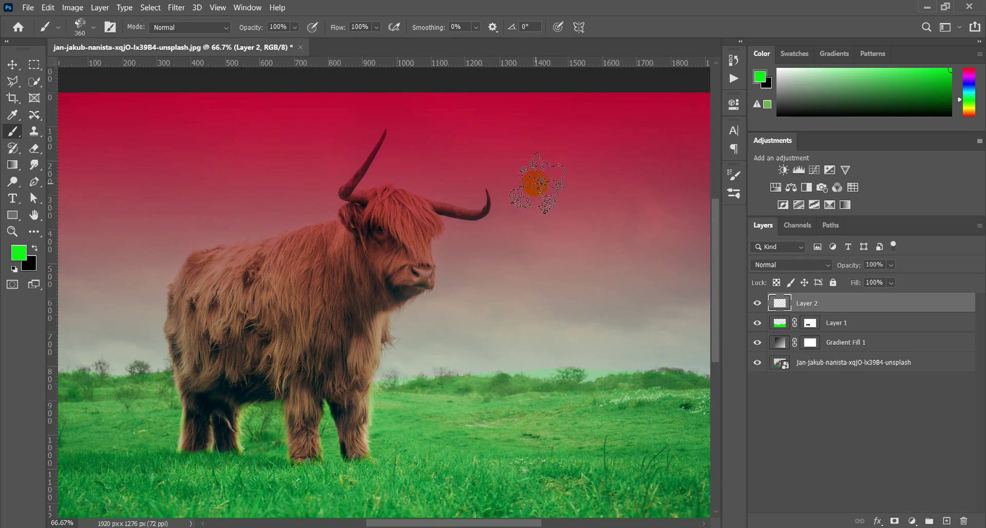
{"action": "key", "text": "ctrl+minus"}
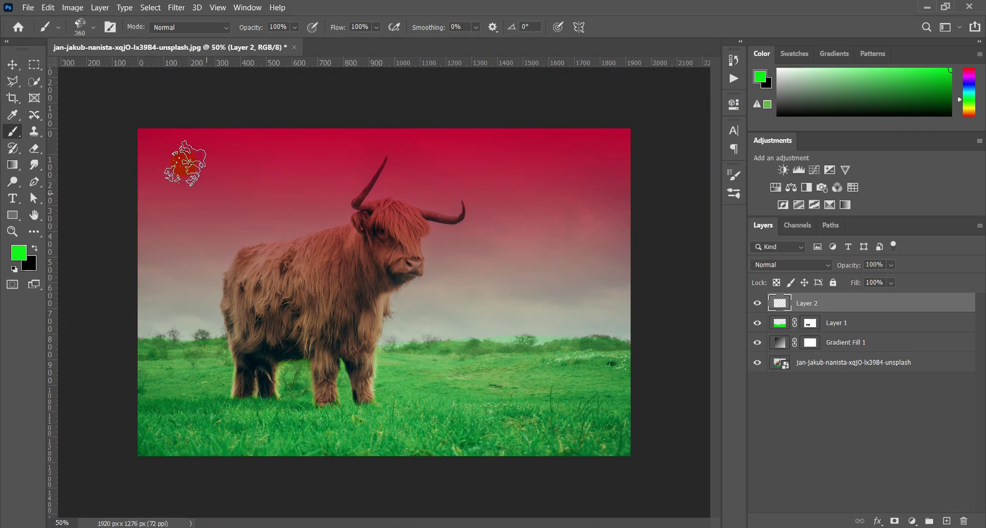
{"action": "mouse_move", "coordinate": [150, 138]}
{"action": "left_mouse_down"}
{"action": "mouse_move", "coordinate": [164, 153]}
{"action": "mouse_move", "coordinate": [177, 139]}
{"action": "mouse_move", "coordinate": [206, 158]}
{"action": "mouse_move", "coordinate": [185, 149]}
{"action": "mouse_move", "coordinate": [192, 141]}
{"action": "mouse_move", "coordinate": [232, 156]}
{"action": "mouse_move", "coordinate": [304, 154]}
{"action": "mouse_move", "coordinate": [279, 137]}
{"action": "mouse_move", "coordinate": [290, 152]}
{"action": "mouse_move", "coordinate": [226, 139]}
{"action": "mouse_move", "coordinate": [381, 142]}
{"action": "mouse_move", "coordinate": [373, 127]}
{"action": "mouse_move", "coordinate": [440, 153]}
{"action": "mouse_move", "coordinate": [382, 149]}
{"action": "mouse_move", "coordinate": [464, 158]}
{"action": "mouse_move", "coordinate": [470, 149]}
{"action": "mouse_move", "coordinate": [554, 176]}
{"action": "mouse_move", "coordinate": [478, 145]}
{"action": "mouse_move", "coordinate": [475, 130]}
{"action": "mouse_move", "coordinate": [547, 154]}
{"action": "mouse_move", "coordinate": [466, 134]}
{"action": "mouse_move", "coordinate": [588, 163]}
{"action": "mouse_move", "coordinate": [583, 142]}
{"action": "mouse_move", "coordinate": [617, 168]}
{"action": "mouse_move", "coordinate": [598, 160]}
{"action": "mouse_move", "coordinate": [644, 217]}
{"action": "mouse_move", "coordinate": [598, 221]}
{"action": "mouse_move", "coordinate": [658, 250]}
{"action": "mouse_move", "coordinate": [642, 256]}
{"action": "mouse_move", "coordinate": [588, 226]}
{"action": "mouse_move", "coordinate": [625, 278]}
{"action": "mouse_move", "coordinate": [594, 271]}
{"action": "mouse_move", "coordinate": [622, 281]}
{"action": "mouse_move", "coordinate": [605, 286]}
{"action": "mouse_move", "coordinate": [616, 303]}
{"action": "left_mouse_up"}
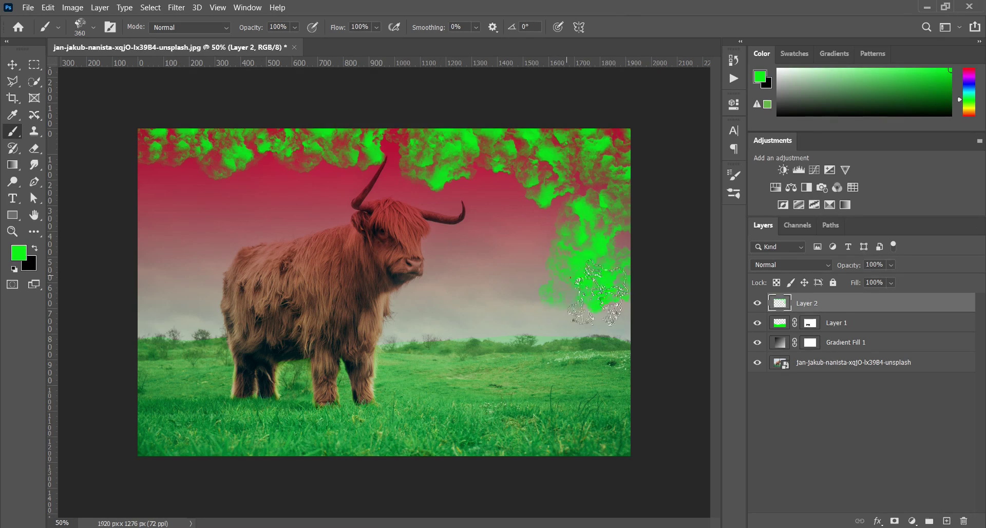
{"action": "left_click", "coordinate": [485, 242]}
{"action": "mouse_move", "coordinate": [486, 242]}
{"action": "left_mouse_down"}
{"action": "mouse_move", "coordinate": [544, 221]}
{"action": "mouse_move", "coordinate": [521, 215]}
{"action": "mouse_move", "coordinate": [553, 200]}
{"action": "left_mouse_up"}
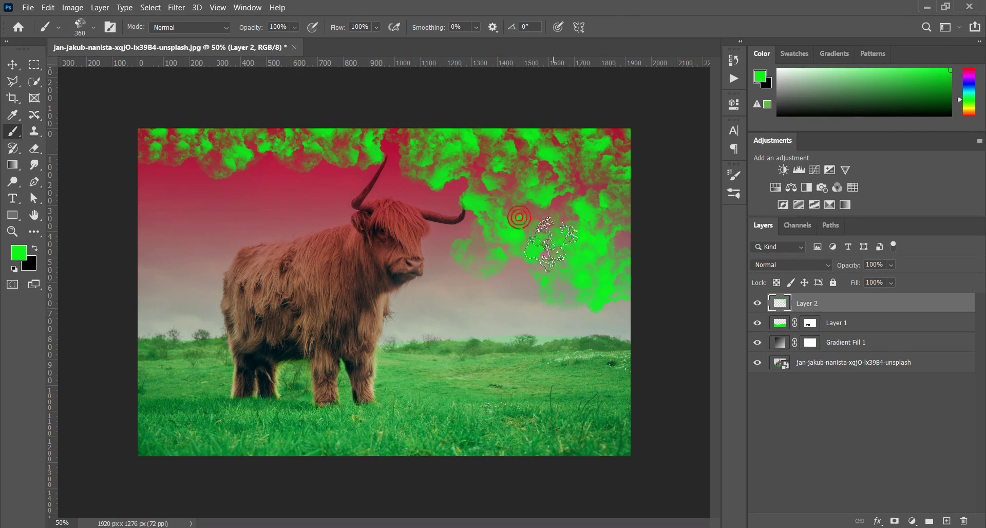
{"action": "mouse_move", "coordinate": [131, 157]}
{"action": "left_mouse_down"}
{"action": "mouse_move", "coordinate": [145, 171]}
{"action": "mouse_move", "coordinate": [110, 247]}
{"action": "mouse_move", "coordinate": [165, 306]}
{"action": "mouse_move", "coordinate": [132, 255]}
{"action": "mouse_move", "coordinate": [251, 179]}
{"action": "mouse_move", "coordinate": [216, 177]}
{"action": "mouse_move", "coordinate": [287, 177]}
{"action": "mouse_move", "coordinate": [323, 190]}
{"action": "left_mouse_up"}
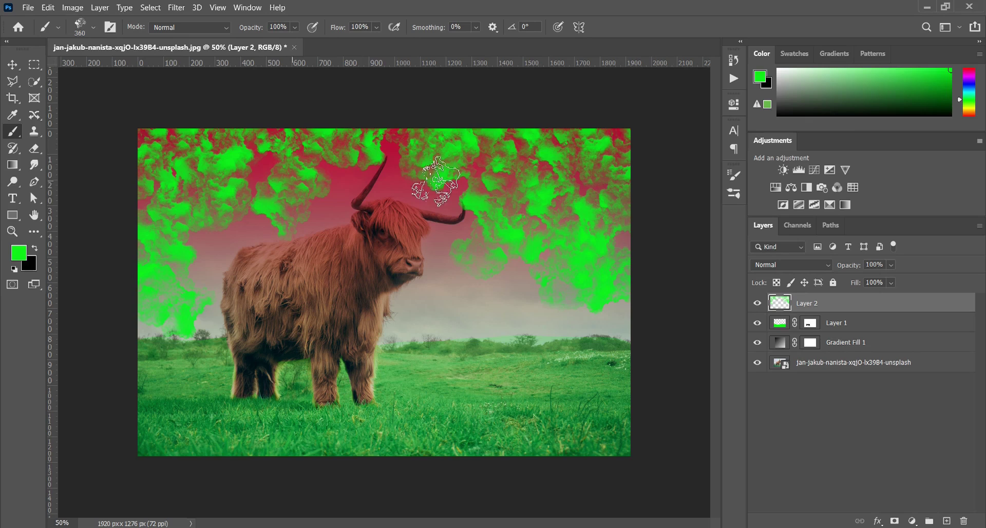
{"action": "left_click_drag", "start_coordinate": [437, 181], "coordinate": [456, 214]}
{"action": "mouse_move", "coordinate": [402, 154]}
{"action": "left_mouse_down"}
{"action": "mouse_move", "coordinate": [457, 178]}
{"action": "mouse_move", "coordinate": [422, 178]}
{"action": "left_mouse_up"}
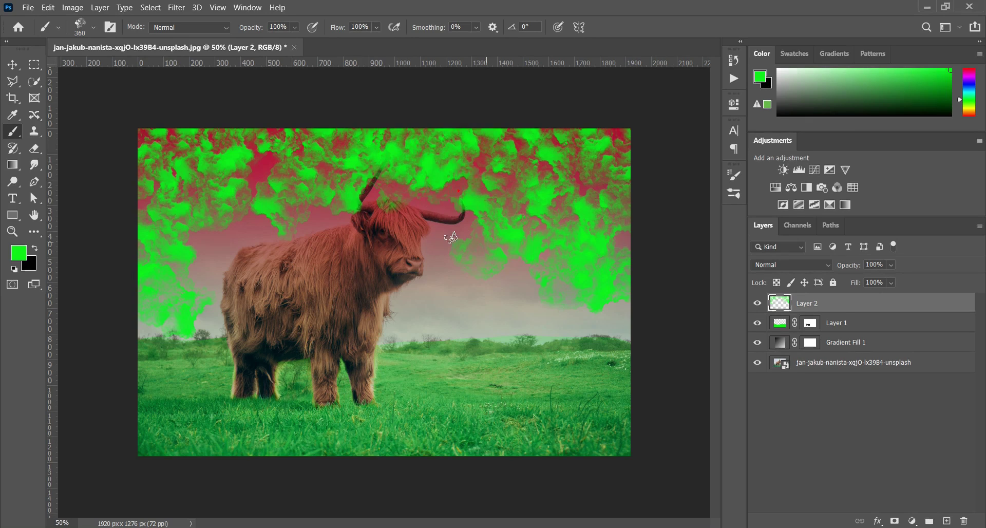
{"action": "left_click_drag", "start_coordinate": [451, 234], "coordinate": [432, 242]}
{"action": "mouse_move", "coordinate": [318, 220]}
{"action": "left_mouse_down"}
{"action": "mouse_move", "coordinate": [220, 222]}
{"action": "mouse_move", "coordinate": [264, 245]}
{"action": "mouse_move", "coordinate": [195, 268]}
{"action": "mouse_move", "coordinate": [257, 310]}
{"action": "mouse_move", "coordinate": [192, 308]}
{"action": "mouse_move", "coordinate": [245, 327]}
{"action": "mouse_move", "coordinate": [230, 290]}
{"action": "mouse_move", "coordinate": [258, 244]}
{"action": "mouse_move", "coordinate": [238, 246]}
{"action": "mouse_move", "coordinate": [295, 223]}
{"action": "mouse_move", "coordinate": [360, 259]}
{"action": "mouse_move", "coordinate": [509, 309]}
{"action": "mouse_move", "coordinate": [418, 309]}
{"action": "mouse_move", "coordinate": [534, 317]}
{"action": "mouse_move", "coordinate": [523, 323]}
{"action": "mouse_move", "coordinate": [485, 263]}
{"action": "mouse_move", "coordinate": [573, 299]}
{"action": "mouse_move", "coordinate": [632, 285]}
{"action": "left_mouse_up"}
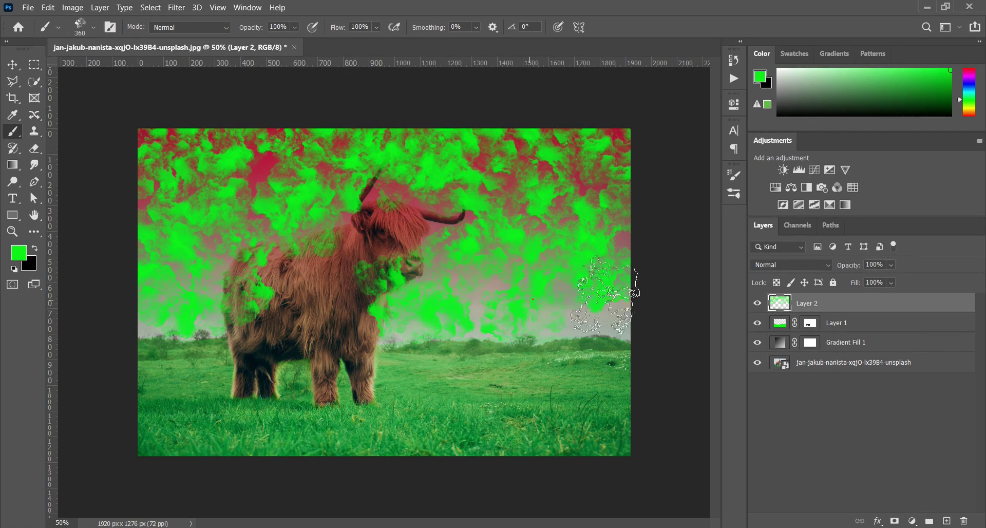
Set the cloud layer's blend mode to Darken, activate the Eraser tool and add a layer mask to the layer.
{"action": "left_click", "coordinate": [796, 265]}
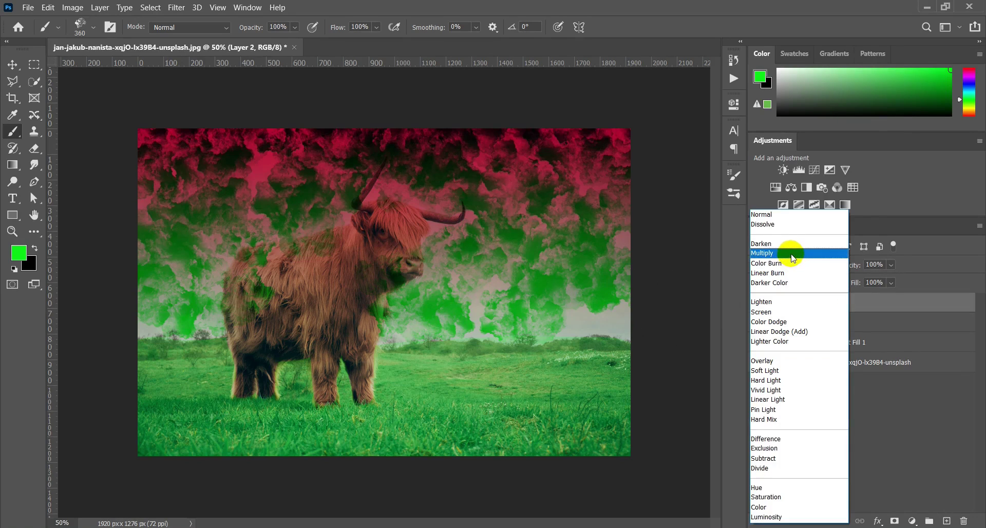
{"action": "left_click", "coordinate": [774, 244]}
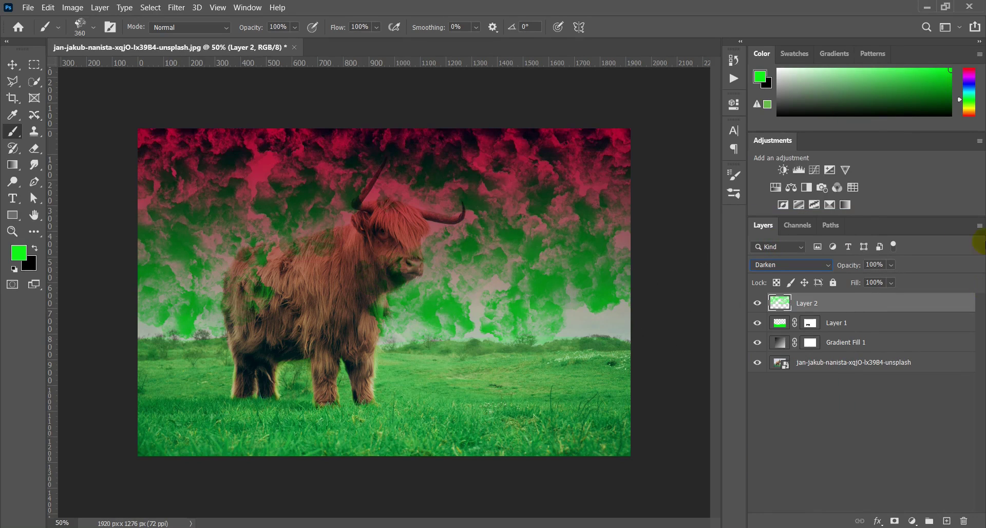
{"action": "left_click", "coordinate": [34, 152]}
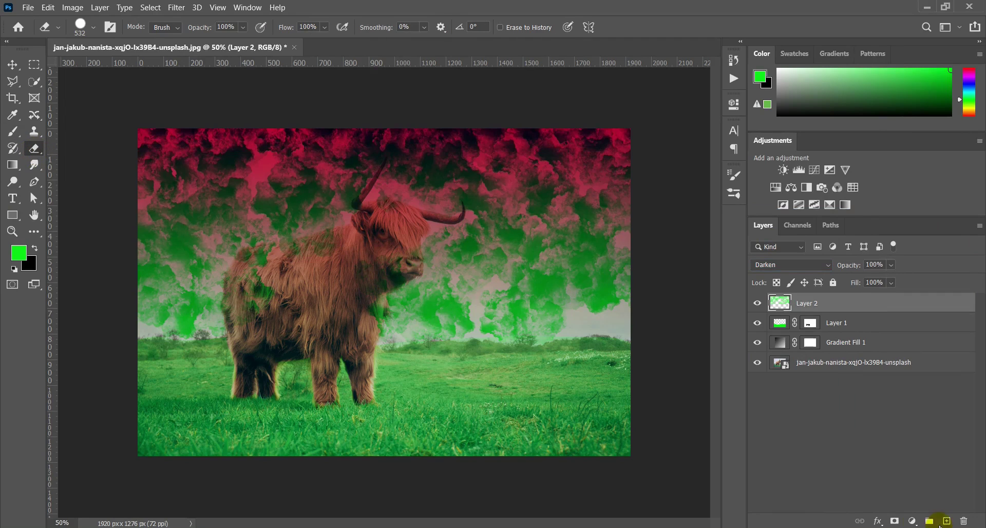
{"action": "left_click", "coordinate": [893, 522]}
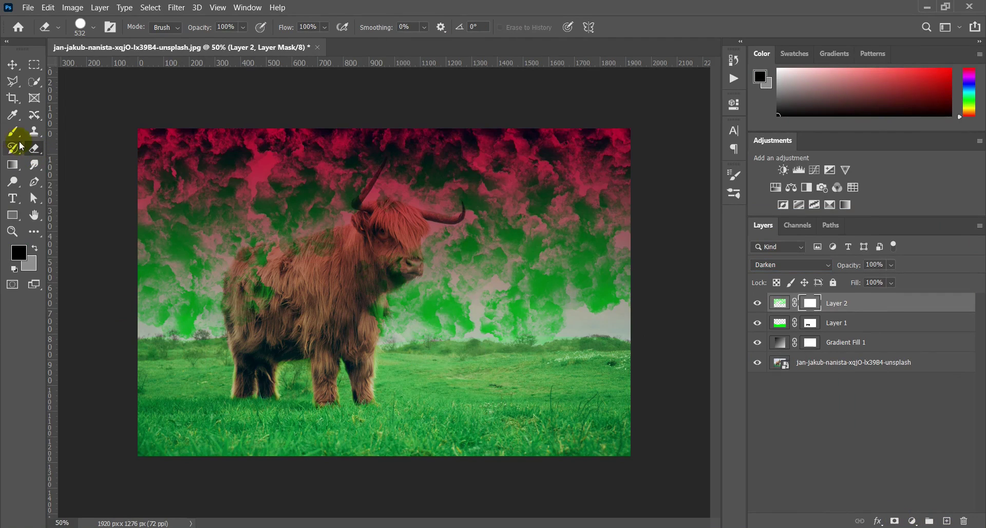
Choose the 360 px cloud brush from the Fire Brushes set as the eraser's tip.
{"action": "left_click", "coordinate": [85, 35]}
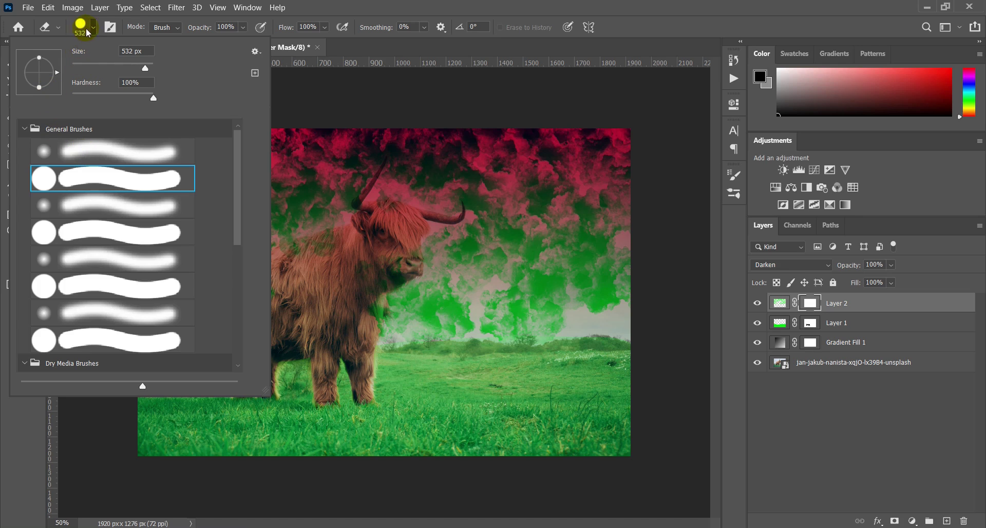
{"action": "scroll", "coordinate": [24, 297], "scroll_direction": "down", "scroll_amount": 2}
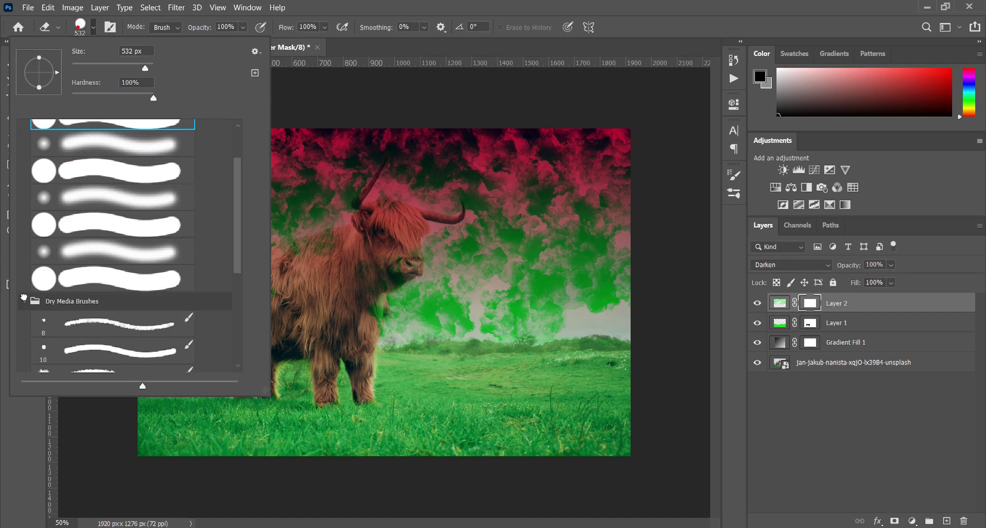
{"action": "scroll", "coordinate": [23, 297], "scroll_direction": "down", "scroll_amount": 6}
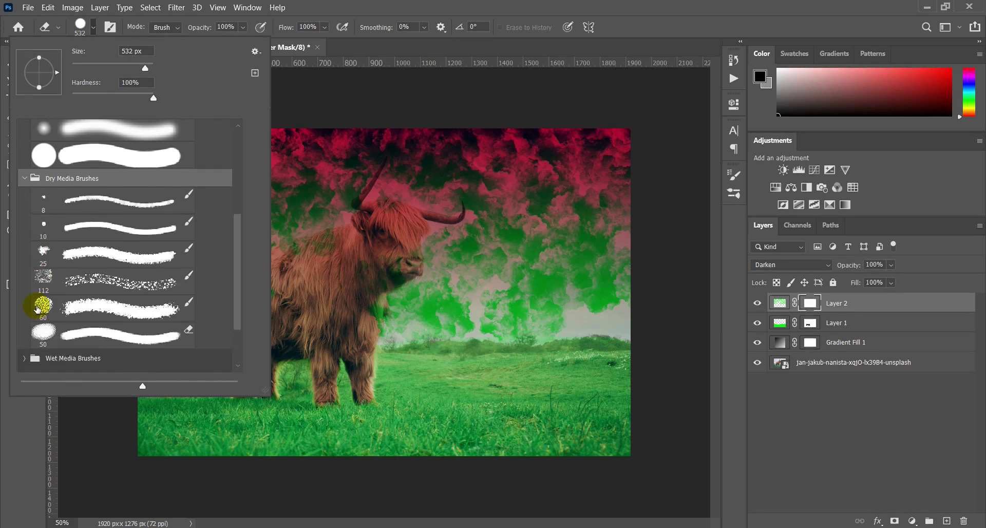
{"action": "left_click", "coordinate": [24, 349]}
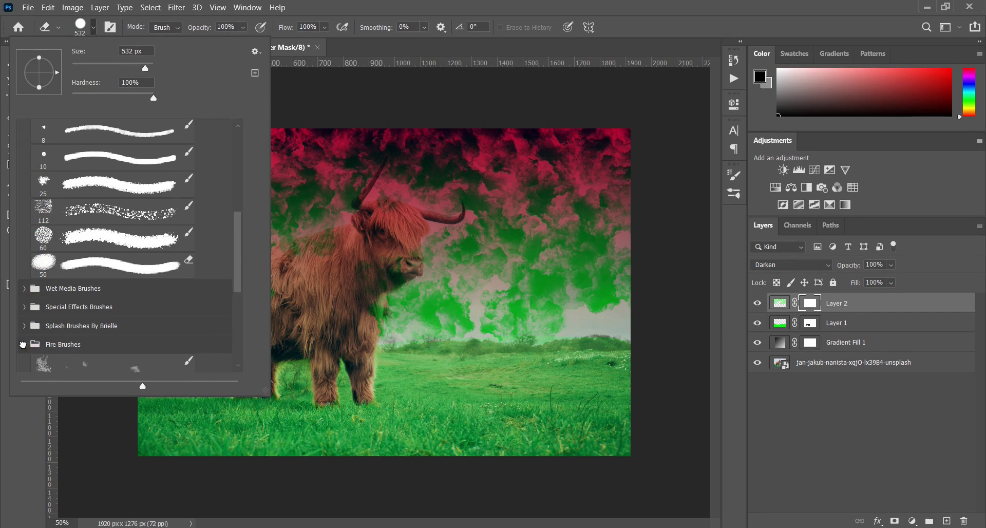
{"action": "scroll", "coordinate": [32, 341], "scroll_direction": "down", "scroll_amount": 4}
{"action": "scroll", "coordinate": [39, 340], "scroll_direction": "down", "scroll_amount": 2}
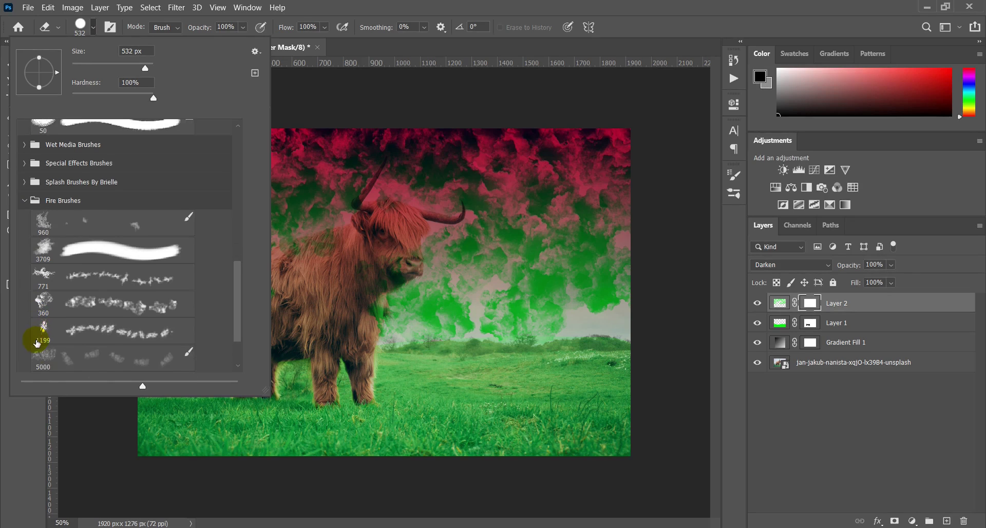
{"action": "left_click", "coordinate": [108, 267]}
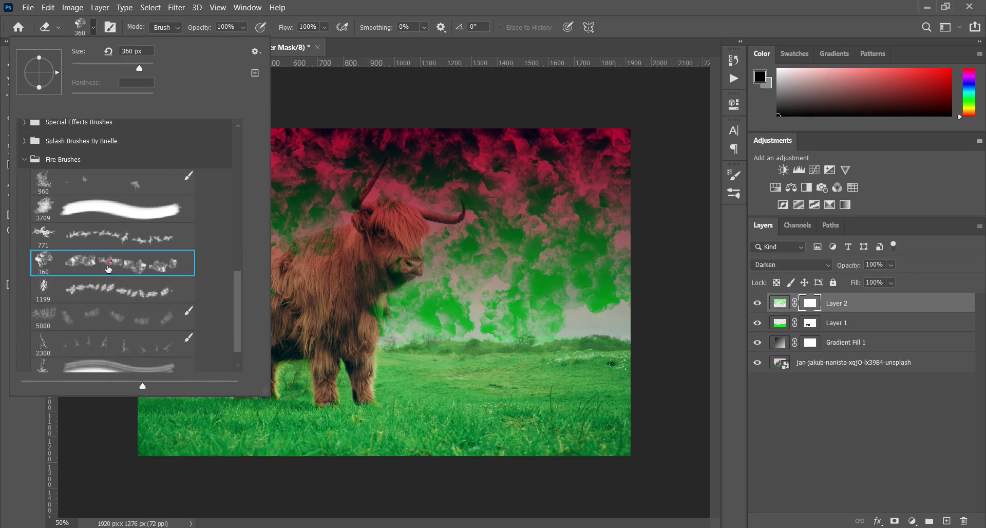
{"action": "left_click", "coordinate": [337, 9]}
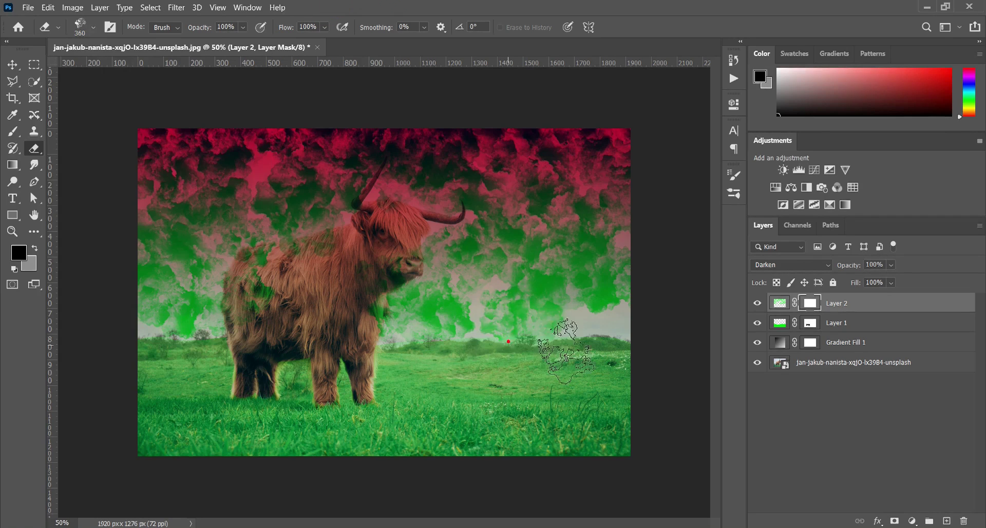
Erase on the cloud layer's mask to thin the green clouds just above the horizon in front of the cow.
{"action": "left_click", "coordinate": [550, 325]}
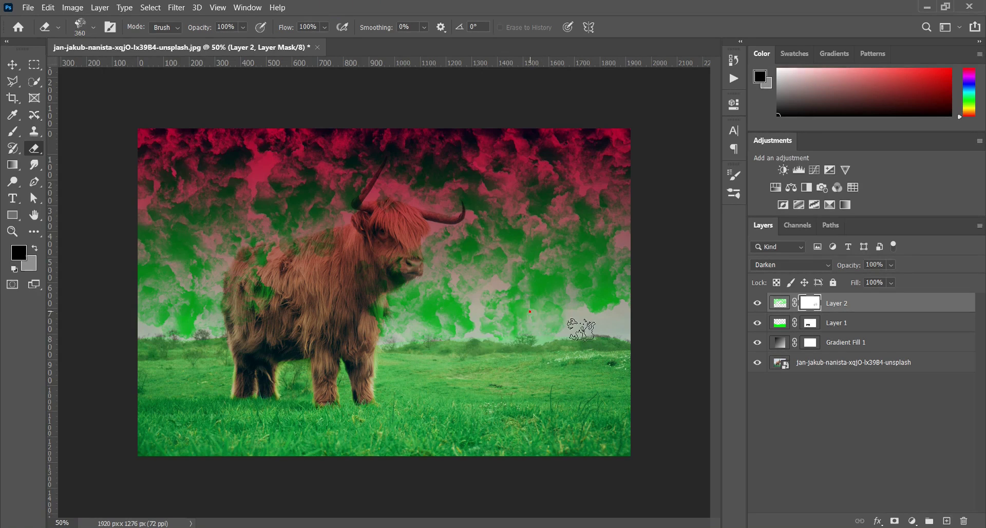
{"action": "left_click", "coordinate": [530, 311]}
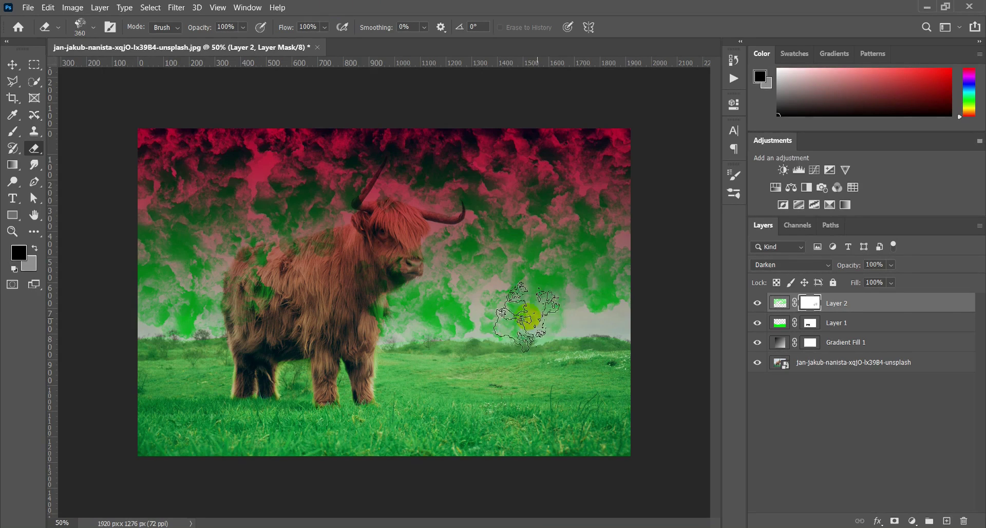
{"action": "left_click", "coordinate": [474, 318]}
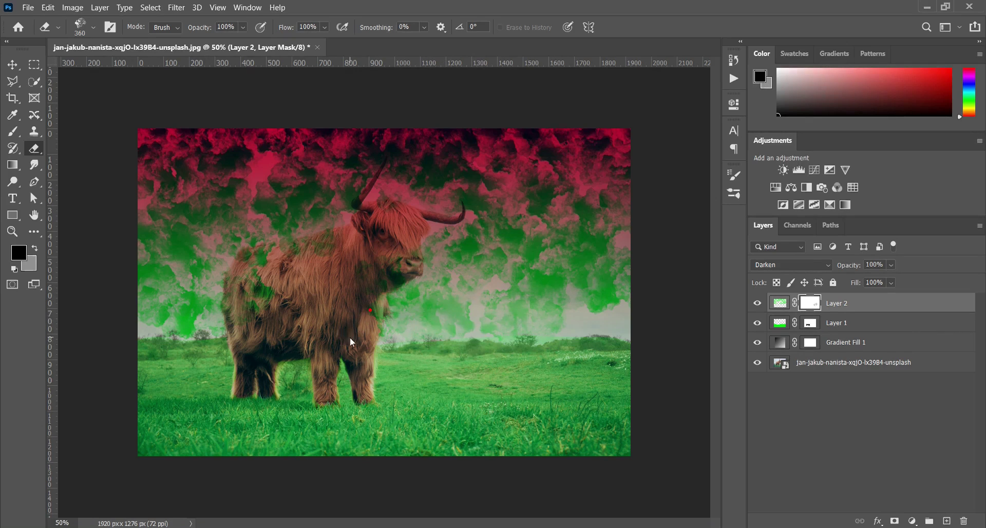
Erase on the cloud layer's mask over the cow's chest to reduce the green clouds there.
{"action": "key", "text": "ctrl+plus"}
{"action": "key", "text": "ctrl+plus"}
{"action": "scroll", "coordinate": [349, 309], "scroll_direction": "down", "scroll_amount": 2}
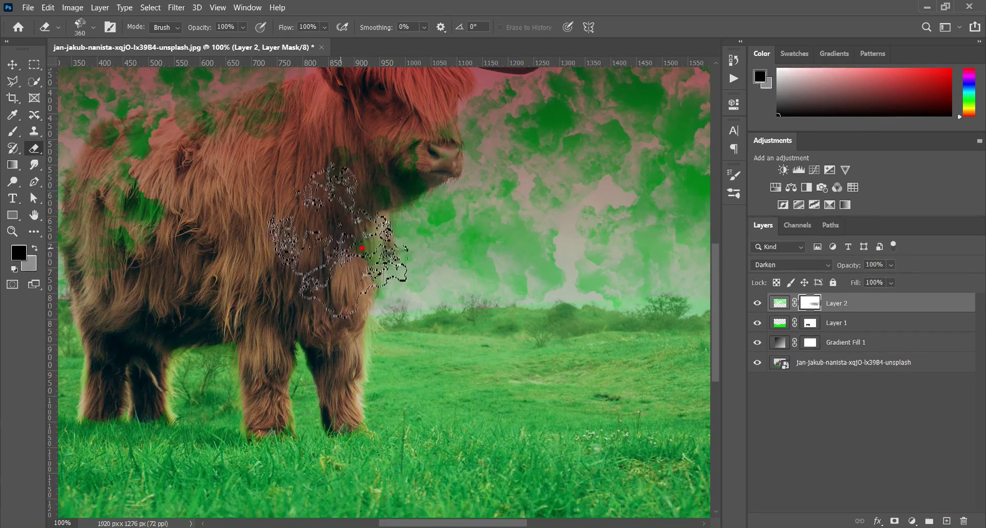
{"action": "left_click", "coordinate": [347, 238]}
{"action": "mouse_move", "coordinate": [347, 237]}
{"action": "left_mouse_down"}
{"action": "mouse_move", "coordinate": [337, 180]}
{"action": "mouse_move", "coordinate": [337, 193]}
{"action": "left_mouse_up"}
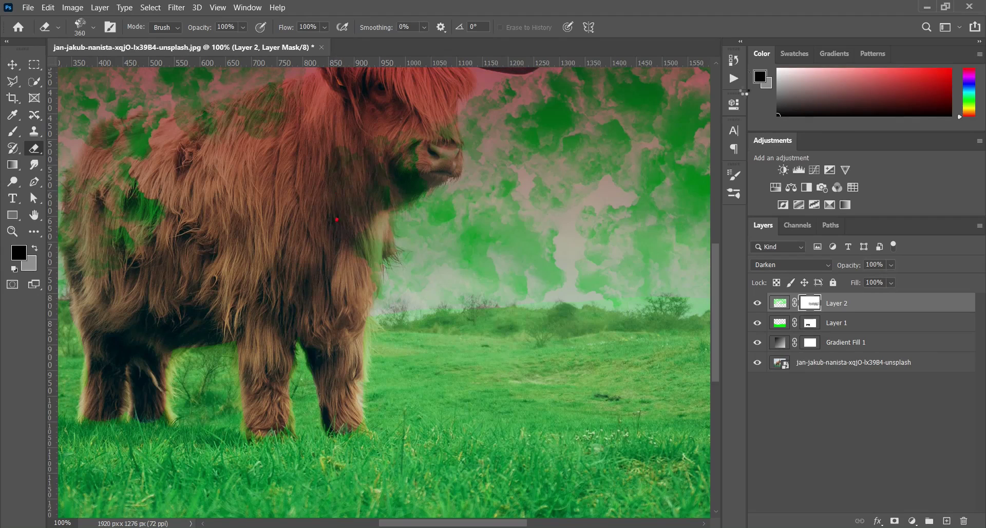
Reselect the Cloud_4 1 brush for the eraser and thin the clouds further in the lower sky beside the cow.
{"action": "left_click", "coordinate": [736, 175]}
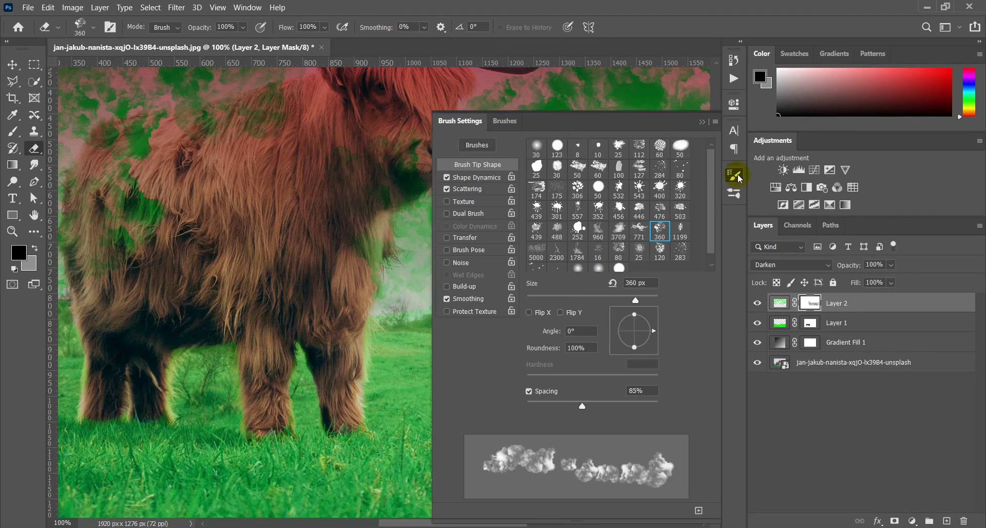
{"action": "left_click", "coordinate": [496, 121]}
{"action": "scroll", "coordinate": [623, 310], "scroll_direction": "down", "scroll_amount": 2}
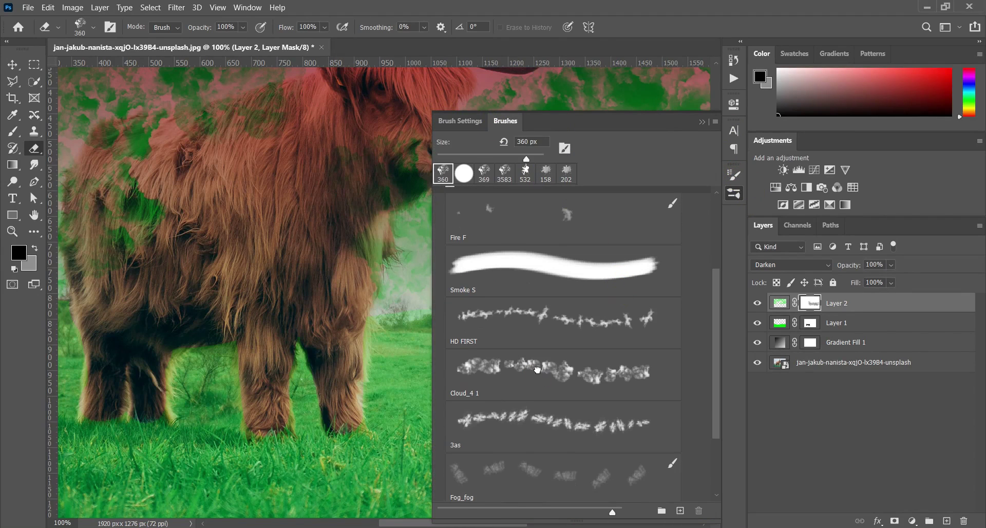
{"action": "scroll", "coordinate": [537, 370], "scroll_direction": "down", "scroll_amount": 1}
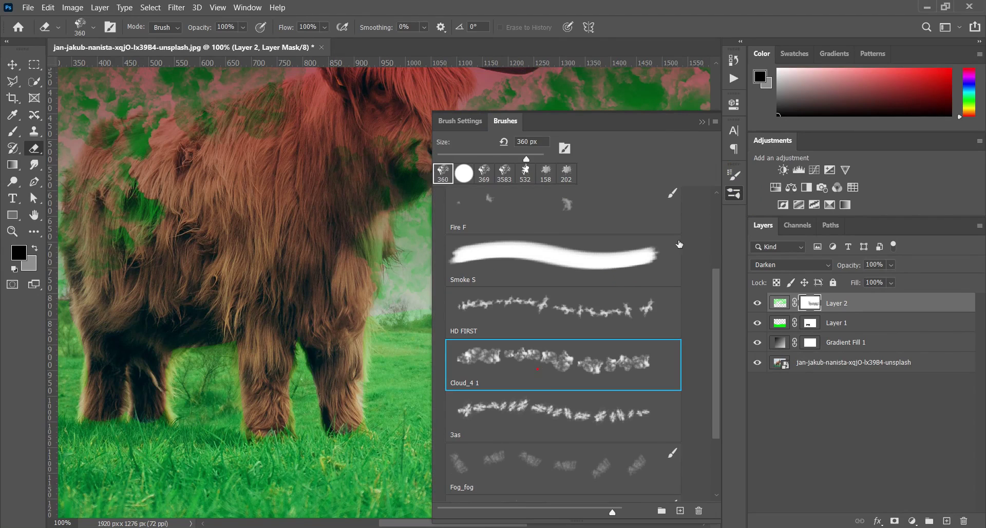
{"action": "left_click", "coordinate": [702, 123]}
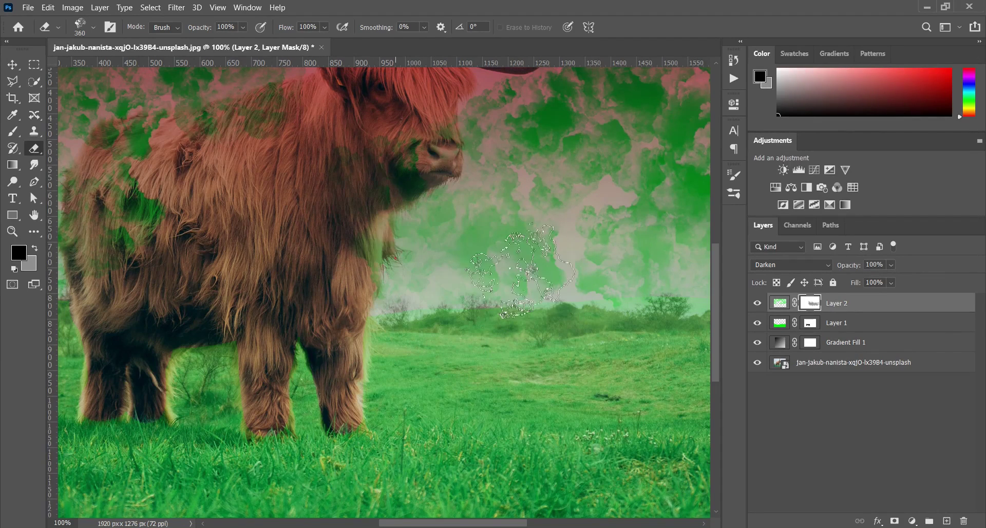
{"action": "left_click", "coordinate": [562, 276]}
{"action": "left_click", "coordinate": [452, 257]}
Set the cloud layer's blend mode to Normal.
{"action": "left_click", "coordinate": [764, 263]}
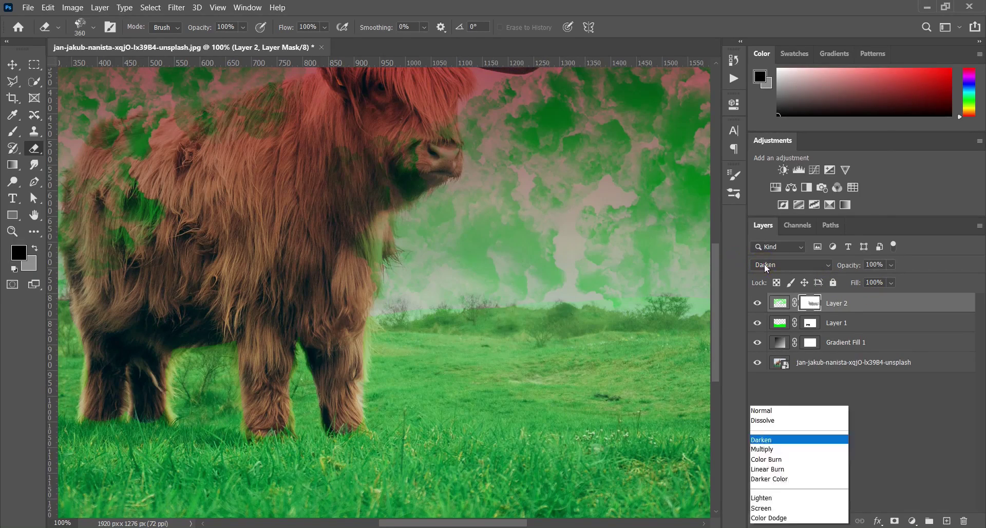
{"action": "left_click", "coordinate": [769, 208]}
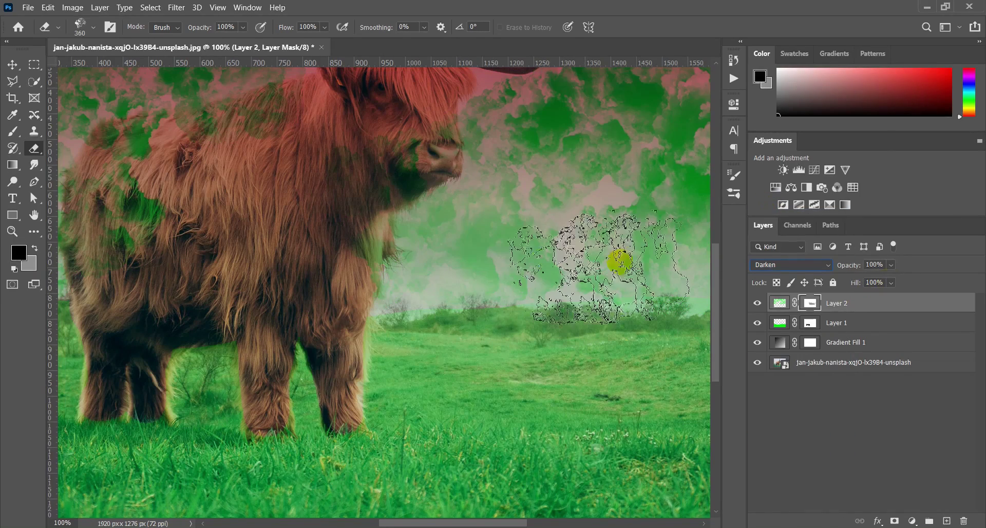
{"action": "left_click", "coordinate": [815, 265]}
{"action": "left_click", "coordinate": [762, 214]}
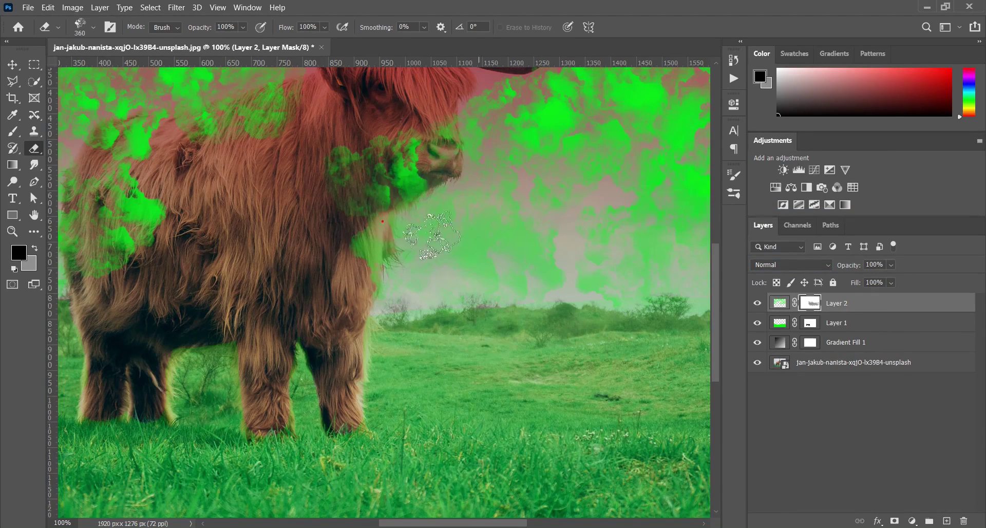
Set the blend mode of the green cloud layer, Layer 2, to Darken.
{"action": "left_click", "coordinate": [794, 267]}
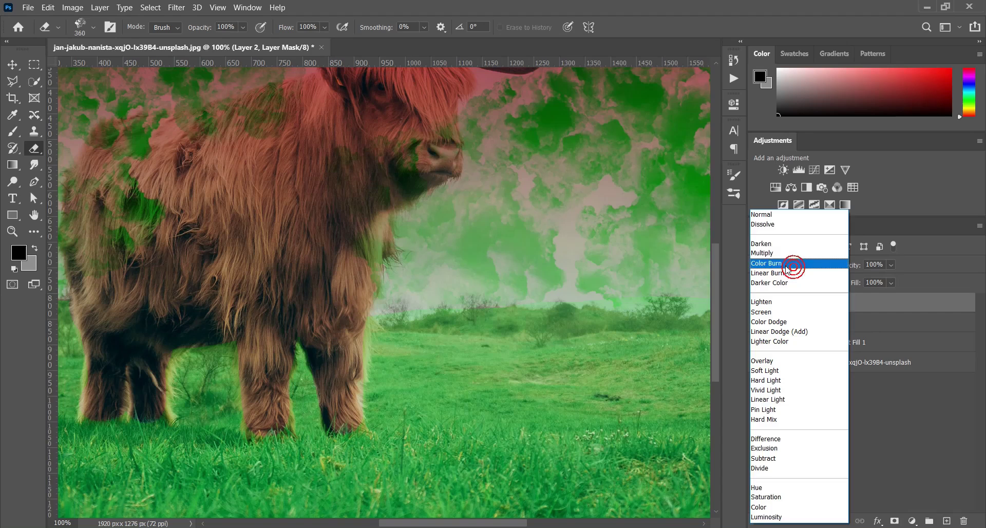
{"action": "left_click", "coordinate": [765, 248]}
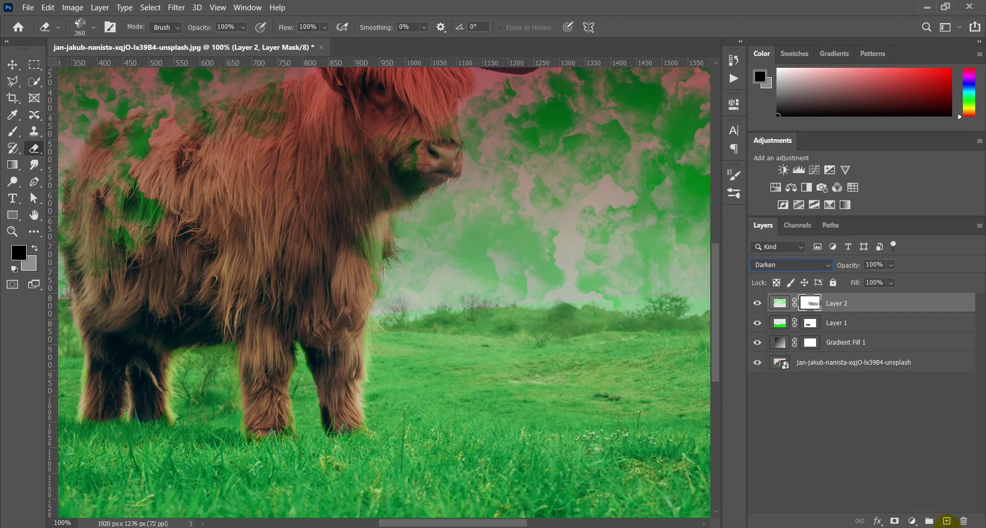
{"action": "left_click", "coordinate": [947, 520]}
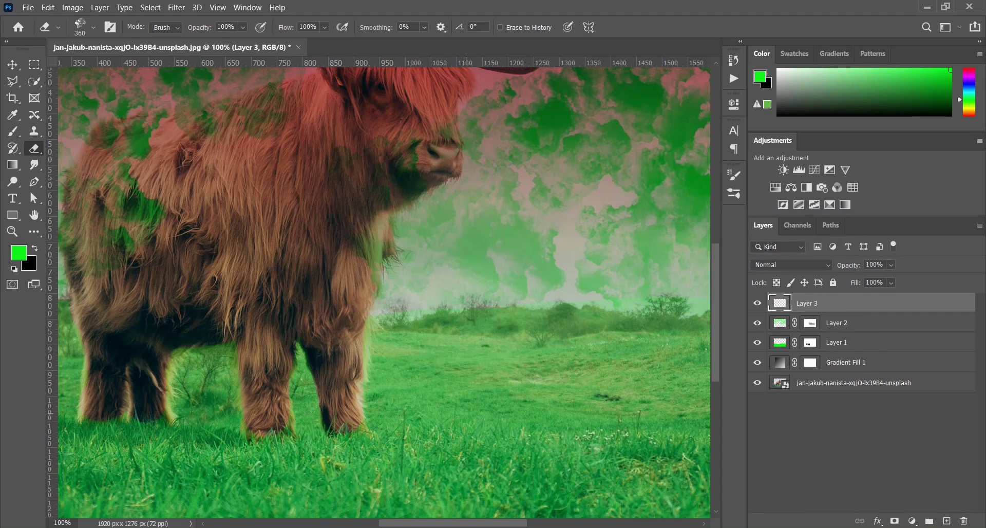
{"action": "left_click", "coordinate": [93, 29]}
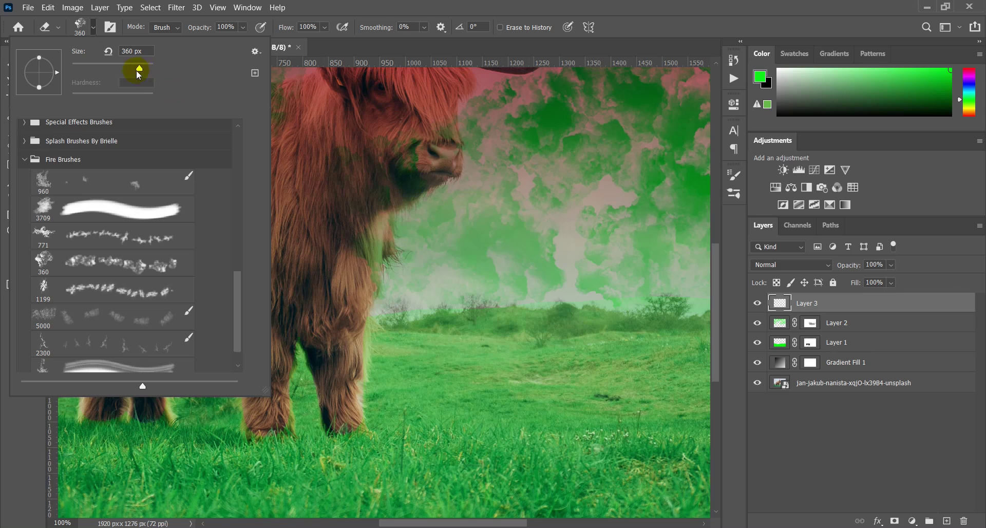
{"action": "left_click", "coordinate": [386, 70]}
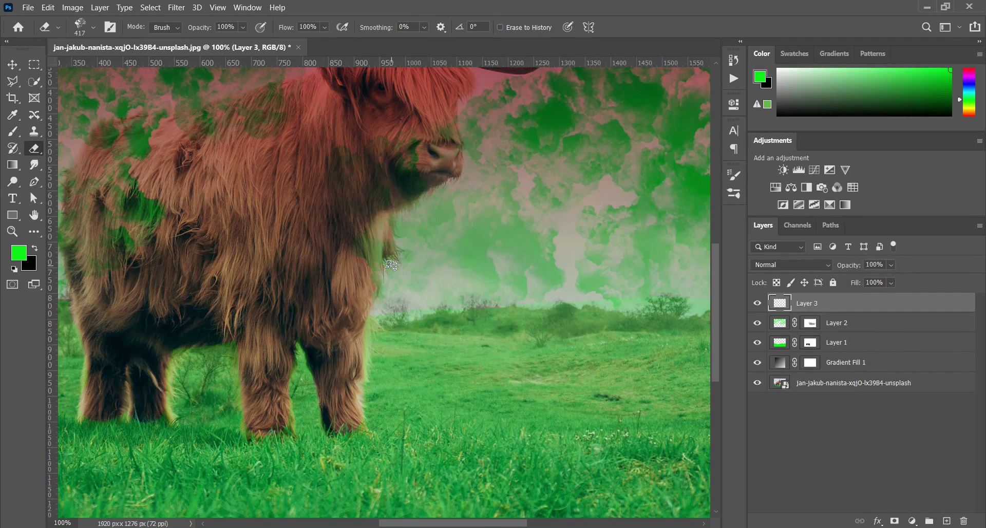
{"action": "left_click", "coordinate": [14, 134]}
{"action": "mouse_move", "coordinate": [493, 282]}
{"action": "left_mouse_down"}
{"action": "mouse_move", "coordinate": [539, 286]}
{"action": "mouse_move", "coordinate": [452, 276]}
{"action": "mouse_move", "coordinate": [513, 308]}
{"action": "left_mouse_up"}
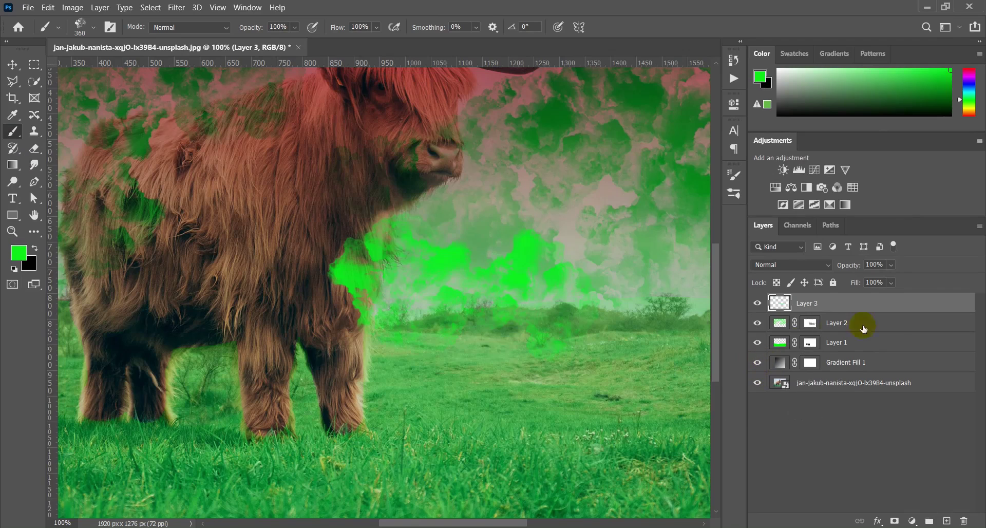
{"action": "left_click", "coordinate": [965, 521]}
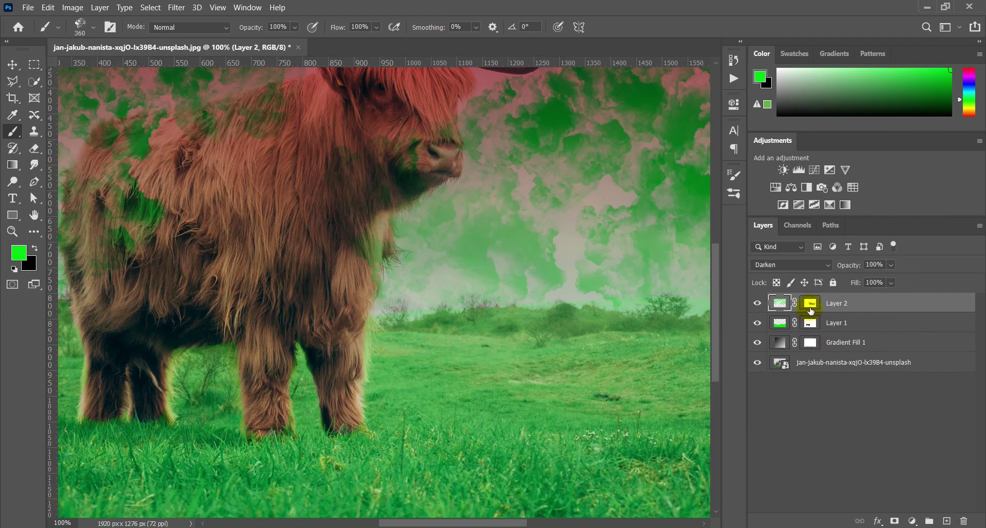
Paint black on Layer 2's mask with the Brush tool to hide the green clouds beside the cow's chest and around its muzzle.
{"action": "left_click", "coordinate": [810, 304]}
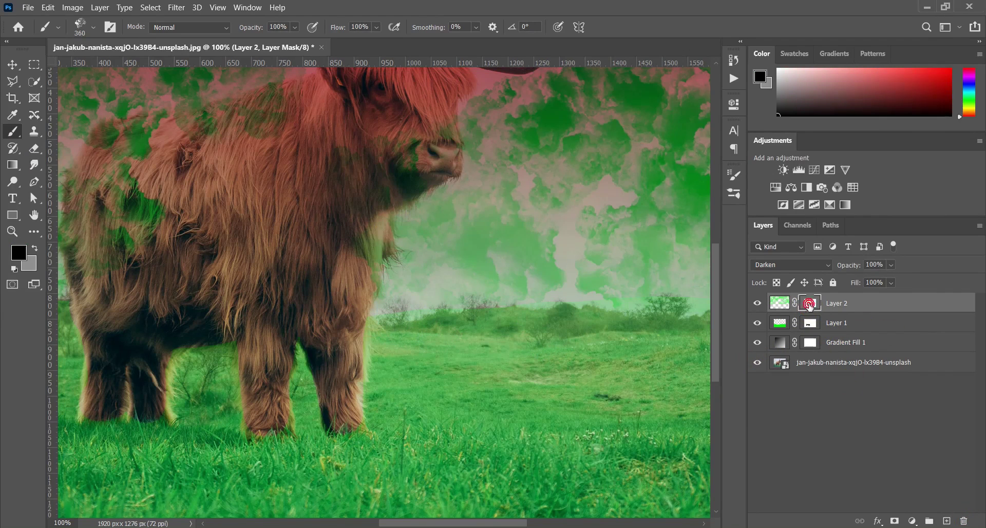
{"action": "left_click", "coordinate": [31, 149]}
{"action": "left_click", "coordinate": [12, 131]}
{"action": "mouse_move", "coordinate": [502, 280]}
{"action": "left_mouse_down"}
{"action": "mouse_move", "coordinate": [353, 282]}
{"action": "mouse_move", "coordinate": [421, 285]}
{"action": "left_mouse_up"}
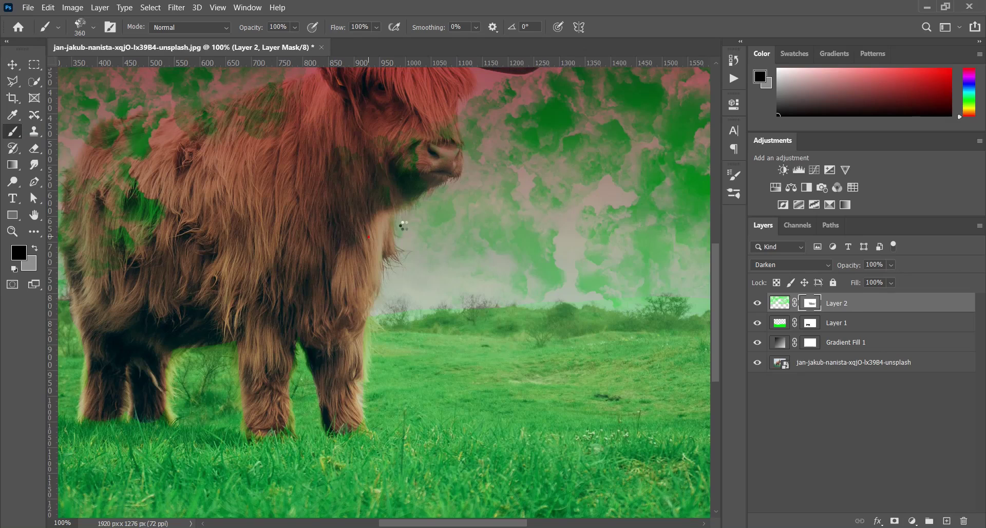
{"action": "scroll", "coordinate": [403, 231], "scroll_direction": "up", "scroll_amount": 2}
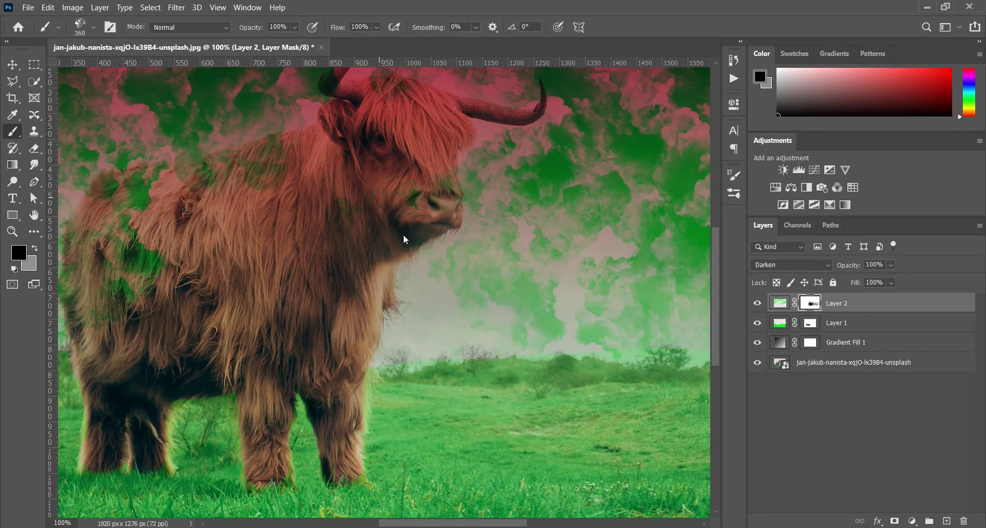
{"action": "left_click_drag", "start_coordinate": [420, 276], "coordinate": [396, 182]}
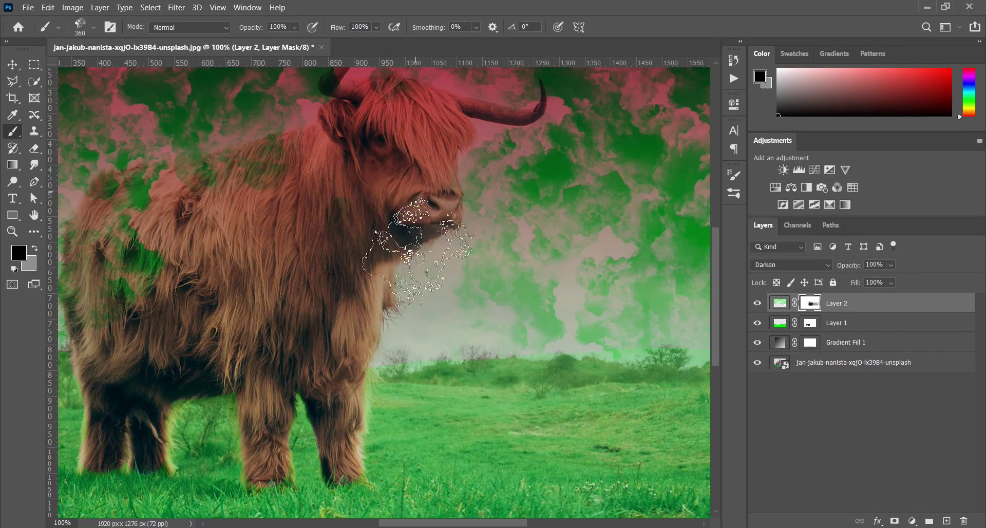
Paint on Layer 2's mask to clear the green clouds from the cow's flank and thin them in the lower sky behind it.
{"action": "left_click_drag", "start_coordinate": [129, 263], "coordinate": [165, 277]}
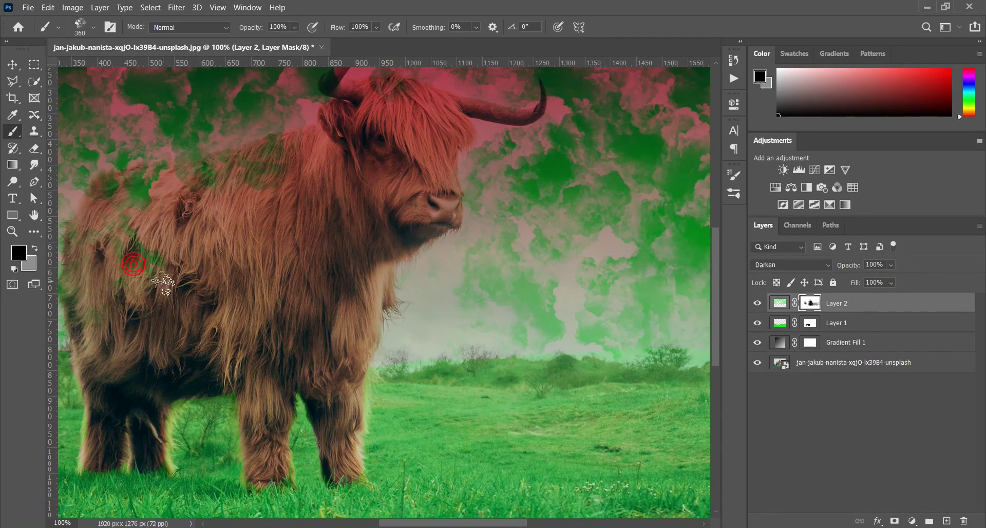
{"action": "key", "text": "space"}
{"action": "mouse_move", "coordinate": [234, 287]}
{"action": "left_mouse_down"}
{"action": "mouse_move", "coordinate": [335, 342]}
{"action": "mouse_move", "coordinate": [410, 360]}
{"action": "left_mouse_up"}
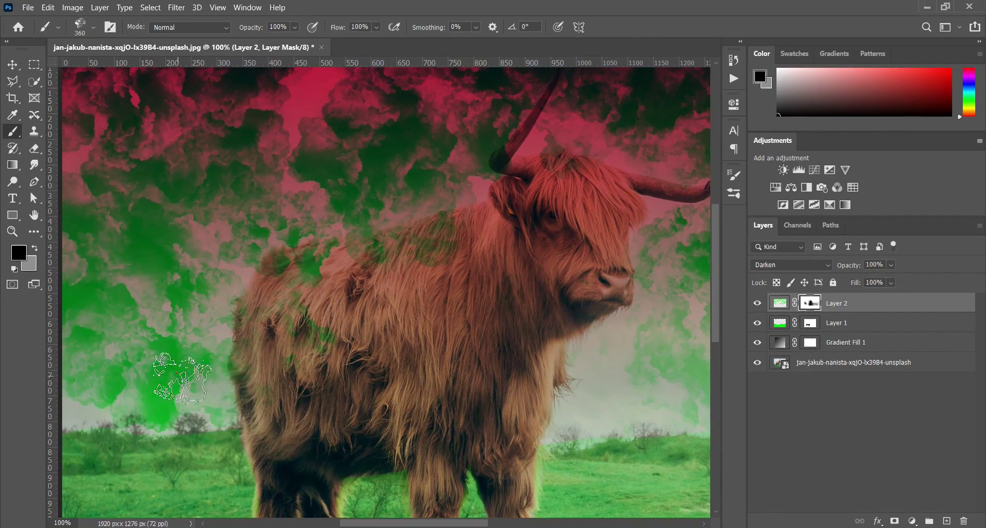
{"action": "mouse_move", "coordinate": [98, 348]}
{"action": "left_mouse_down"}
{"action": "mouse_move", "coordinate": [197, 413]}
{"action": "mouse_move", "coordinate": [154, 357]}
{"action": "mouse_move", "coordinate": [148, 298]}
{"action": "left_mouse_up"}
Set the brush opacity to 71% and its flow to 73%.
{"action": "scroll", "coordinate": [183, 402], "scroll_direction": "up", "scroll_amount": 1}
{"action": "scroll", "coordinate": [175, 390], "scroll_direction": "down", "scroll_amount": 2}
{"action": "key", "text": "space"}
{"action": "mouse_move", "coordinate": [172, 337]}
{"action": "left_mouse_down"}
{"action": "mouse_move", "coordinate": [411, 374]}
{"action": "mouse_move", "coordinate": [373, 311]}
{"action": "mouse_move", "coordinate": [380, 320]}
{"action": "left_mouse_up"}
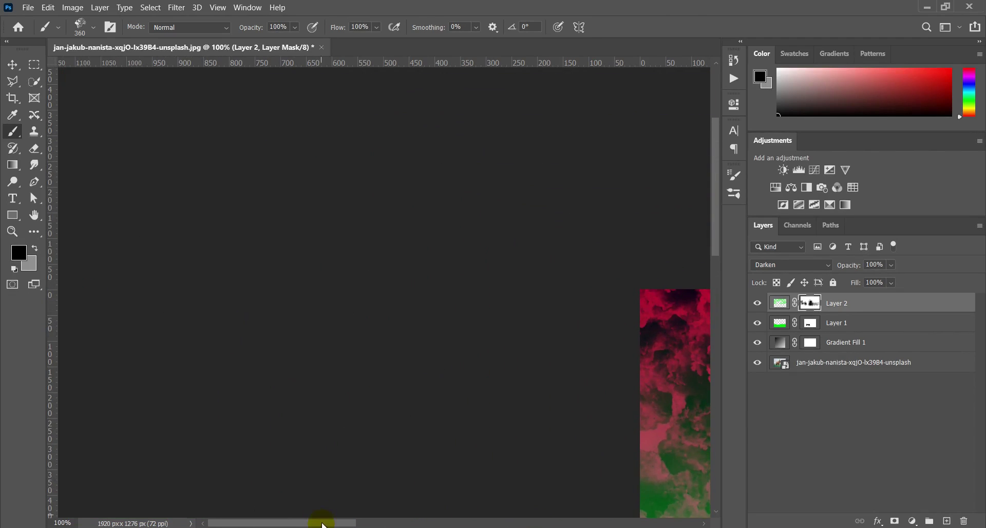
{"action": "left_click_drag", "start_coordinate": [322, 524], "coordinate": [405, 523]}
{"action": "scroll", "coordinate": [348, 414], "scroll_direction": "down", "scroll_amount": 8}
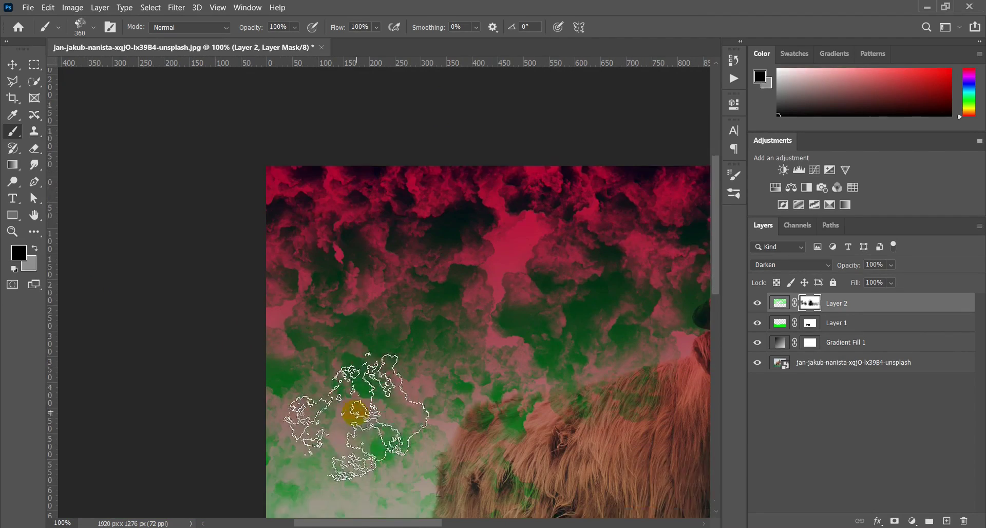
{"action": "key", "text": "ctrl+minus"}
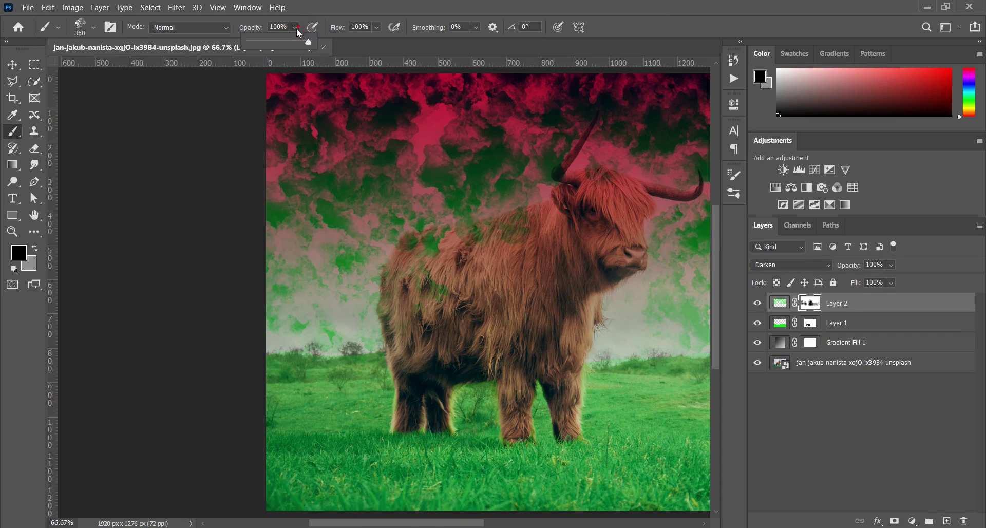
{"action": "left_click", "coordinate": [376, 26]}
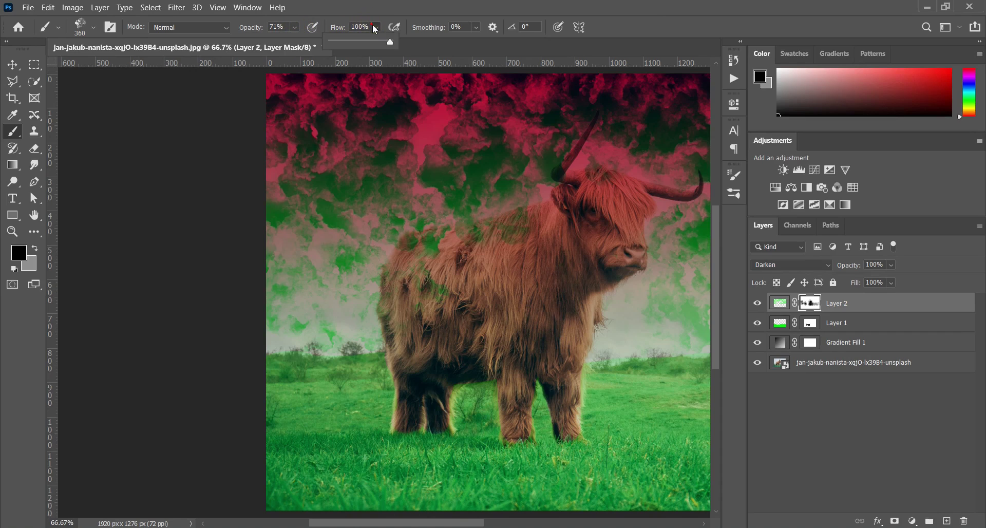
{"action": "left_click_drag", "start_coordinate": [393, 42], "coordinate": [374, 42]}
Paint on Layer 2's mask to fade the green clouds above the horizon behind the cow and over its rump.
{"action": "left_click", "coordinate": [313, 302]}
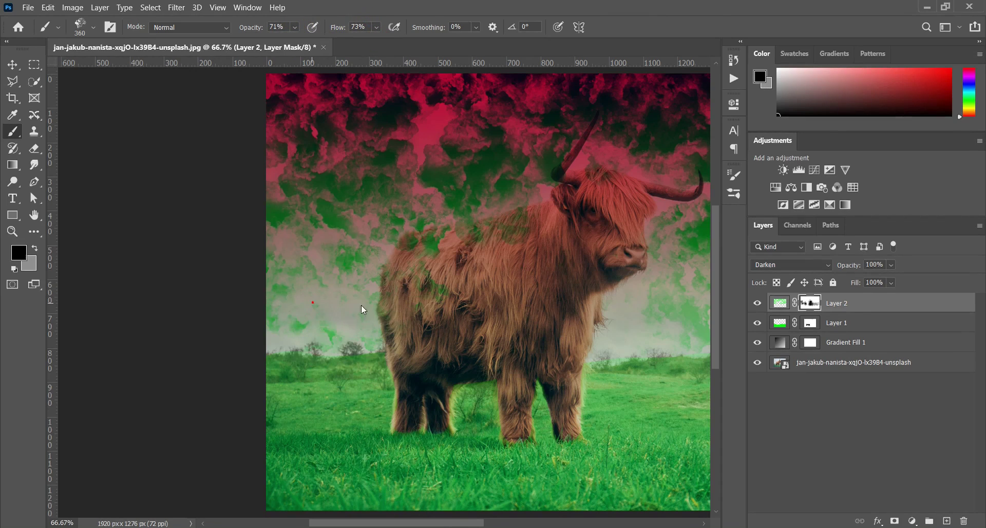
{"action": "left_click", "coordinate": [277, 311]}
{"action": "left_click", "coordinate": [439, 322]}
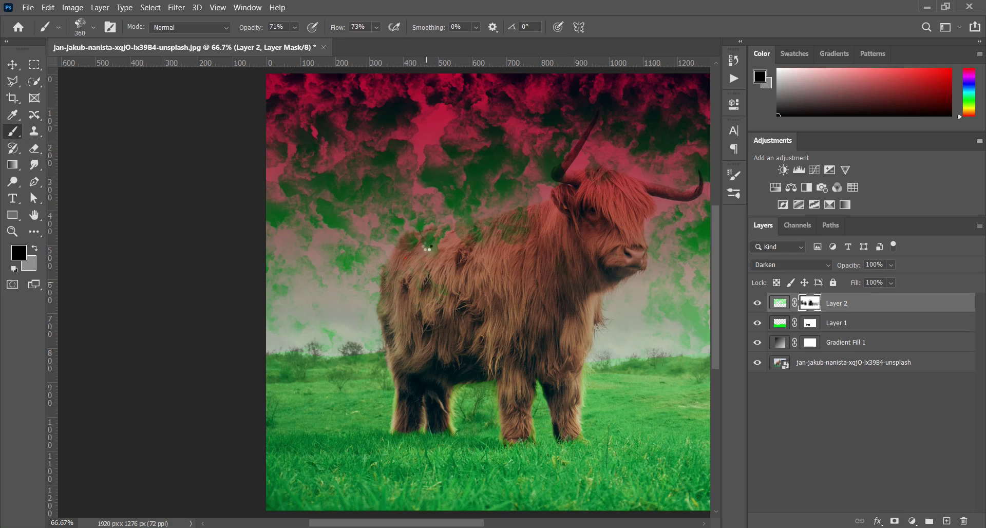
{"action": "left_click", "coordinate": [443, 260]}
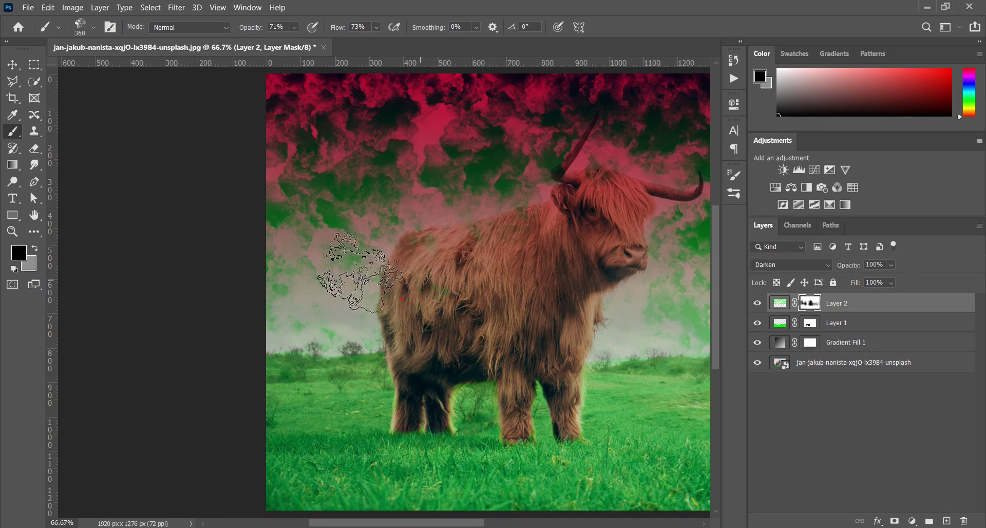
Thin the green clouds on Layer 2's mask in the middle sky behind the cow and above its back.
{"action": "left_click", "coordinate": [258, 320]}
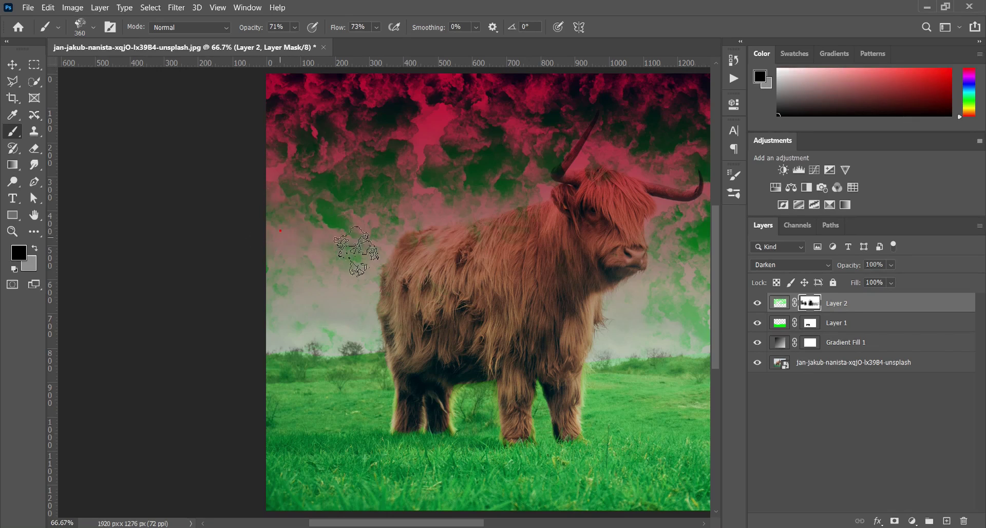
{"action": "left_click", "coordinate": [342, 224]}
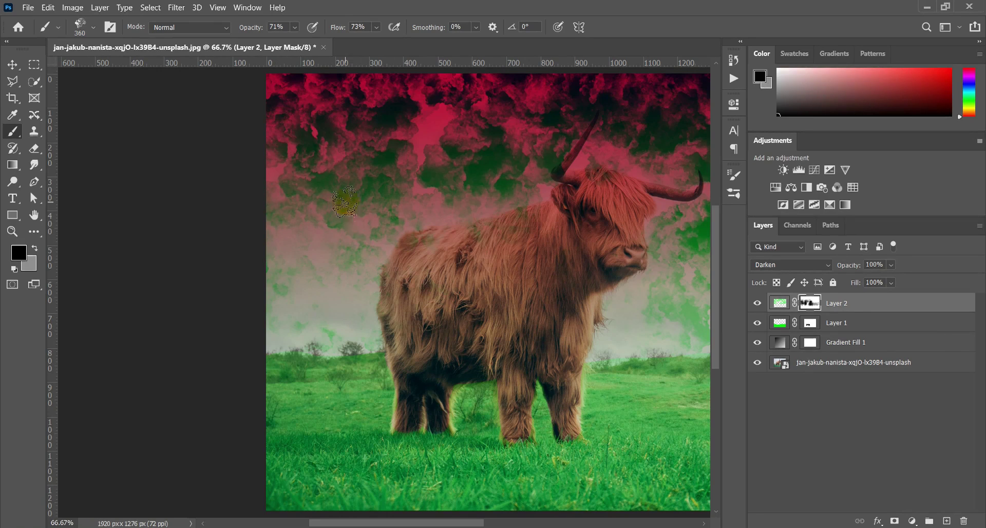
{"action": "left_click", "coordinate": [388, 196]}
{"action": "left_click", "coordinate": [489, 171]}
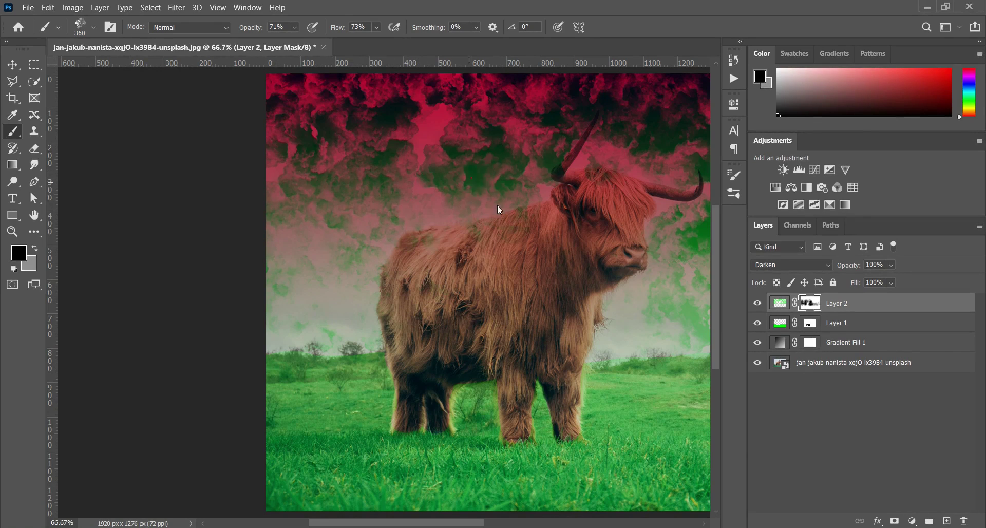
Paint on Layer 2's mask to soften the bright green clouds in the far sky in front of the cow.
{"action": "left_click_drag", "start_coordinate": [467, 301], "coordinate": [267, 307]}
{"action": "left_click", "coordinate": [575, 287]}
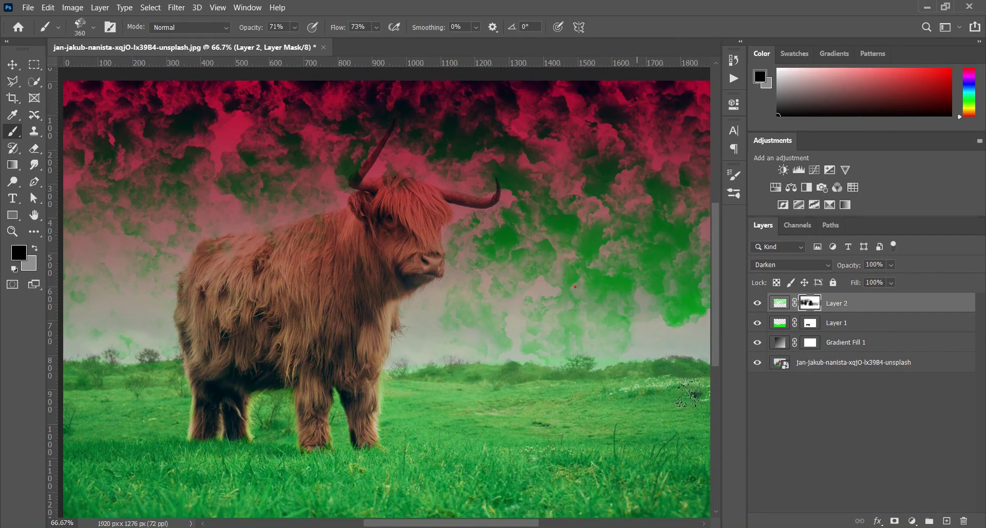
{"action": "mouse_move", "coordinate": [642, 311]}
{"action": "left_mouse_down"}
{"action": "mouse_move", "coordinate": [683, 299]}
{"action": "mouse_move", "coordinate": [667, 257]}
{"action": "left_mouse_up"}
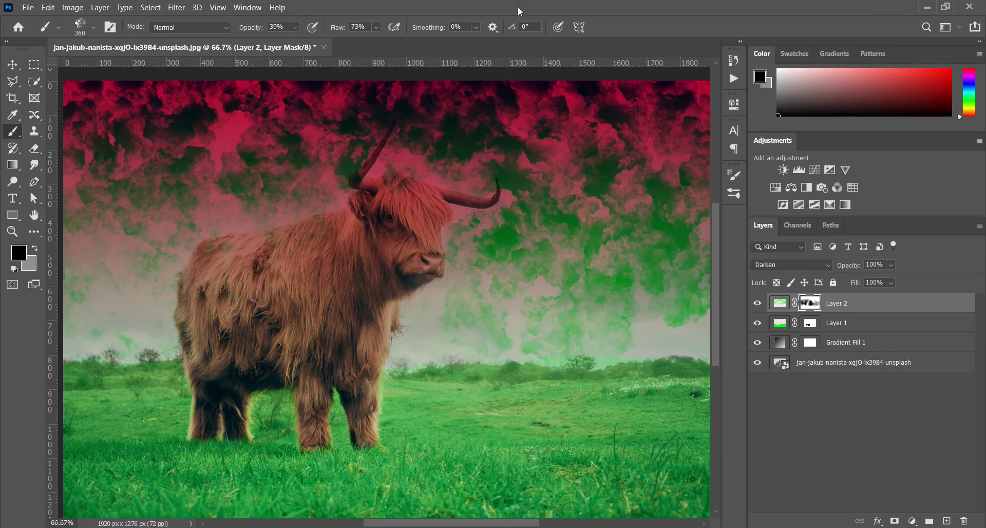
Lower the brush opacity to 39% and soften the green clouds around the cow's horns, above its back and in front of it.
{"action": "left_click", "coordinate": [502, 222]}
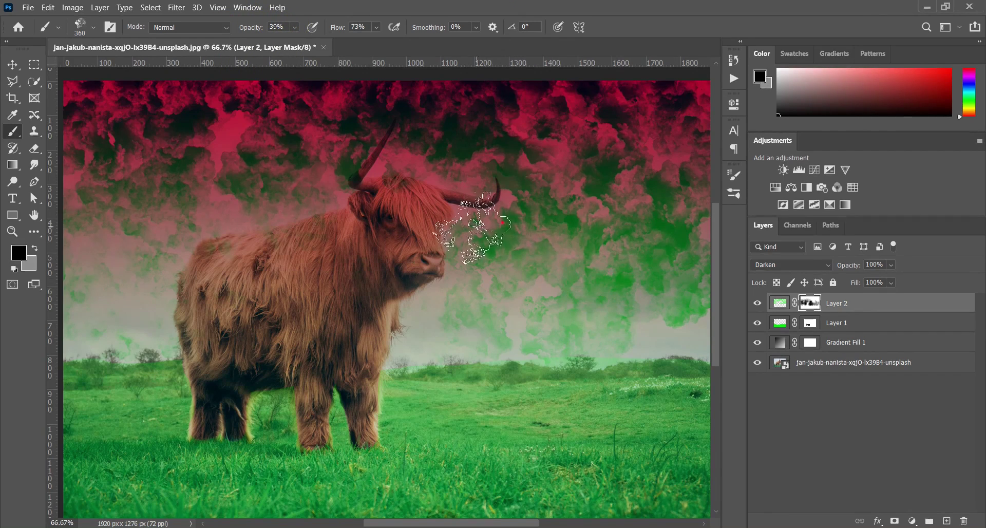
{"action": "left_click", "coordinate": [376, 180]}
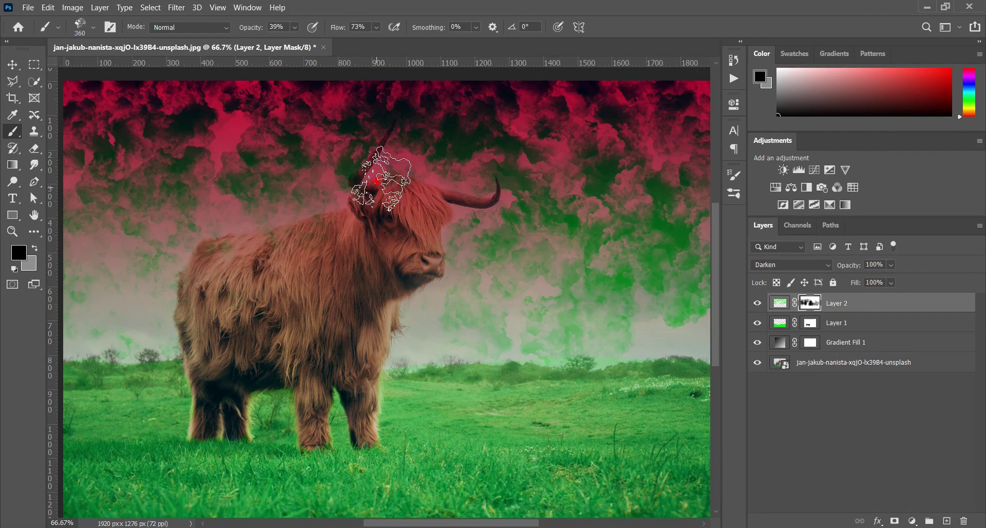
{"action": "left_click", "coordinate": [350, 162]}
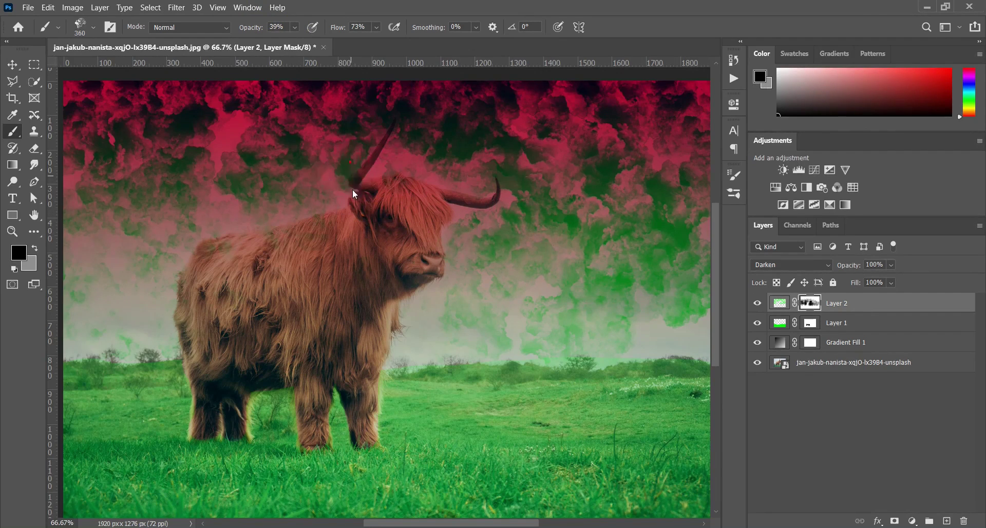
{"action": "left_click", "coordinate": [248, 183]}
{"action": "left_click", "coordinate": [546, 307]}
Fade the green clouds on Layer 2's mask just above the horizon in front of the cow.
{"action": "scroll", "coordinate": [704, 286], "scroll_direction": "down", "scroll_amount": 3}
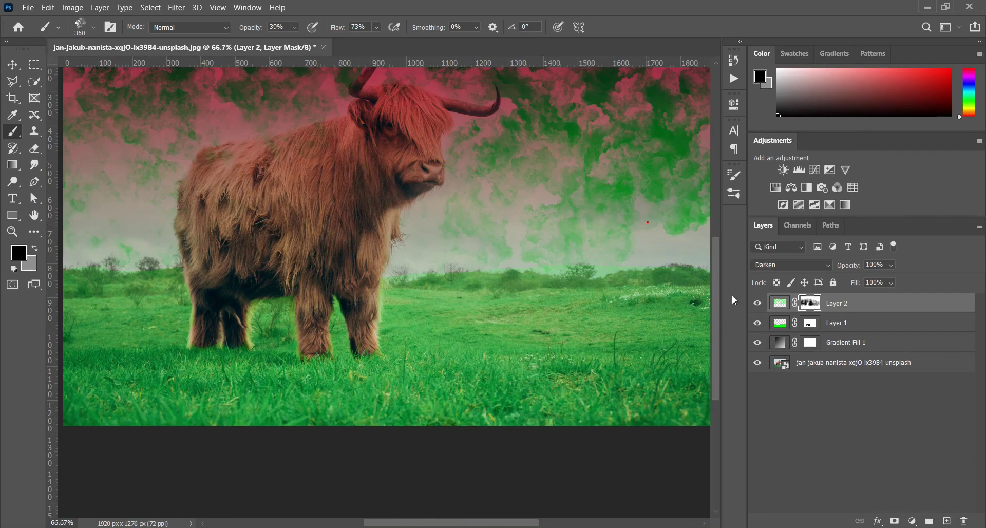
{"action": "left_click", "coordinate": [664, 211]}
{"action": "scroll", "coordinate": [686, 262], "scroll_direction": "up", "scroll_amount": 2}
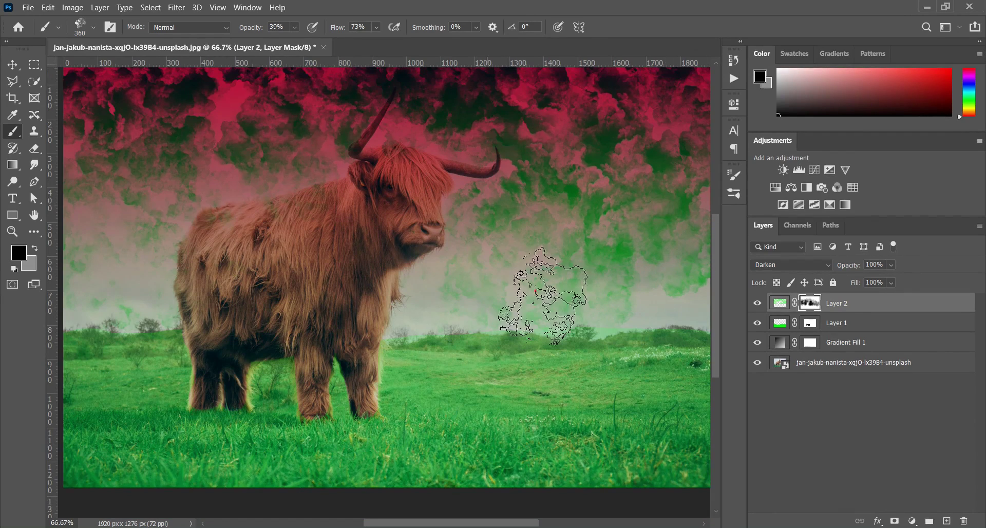
{"action": "left_click_drag", "start_coordinate": [595, 270], "coordinate": [413, 335]}
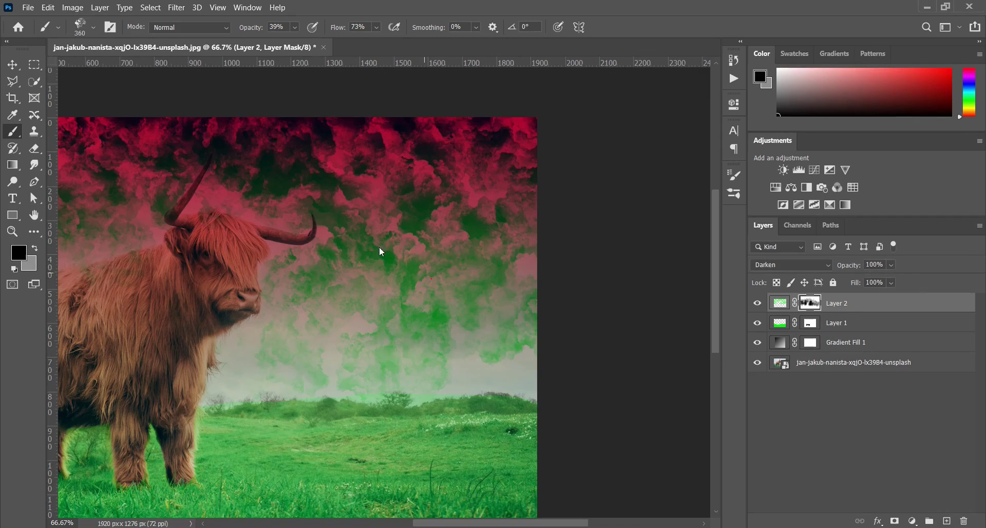
{"action": "left_click", "coordinate": [348, 346]}
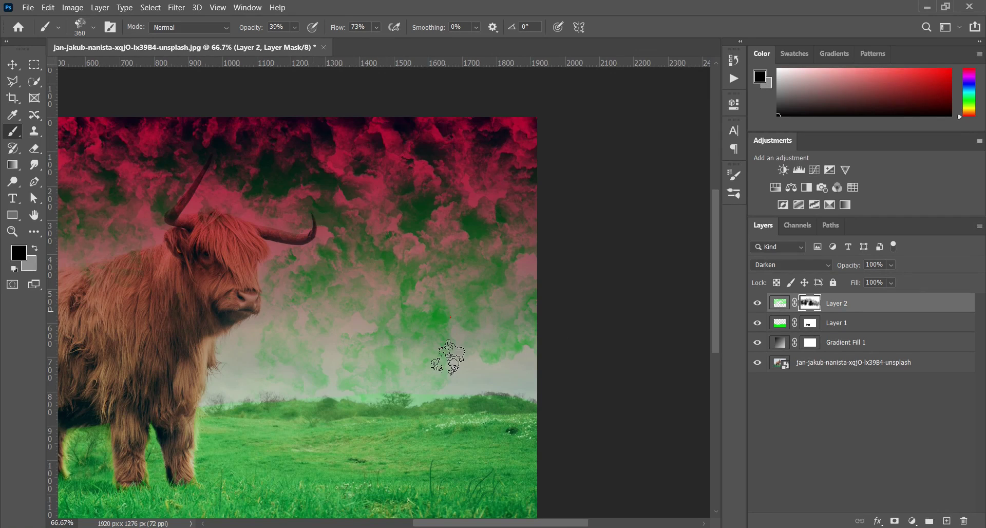
Paint on Layer 2's mask over the cow's back, side and neck to reduce the green tint in its fur.
{"action": "mouse_move", "coordinate": [157, 193]}
{"action": "left_mouse_down"}
{"action": "mouse_move", "coordinate": [424, 376]}
{"action": "mouse_move", "coordinate": [354, 132]}
{"action": "left_mouse_up"}
{"action": "left_click", "coordinate": [303, 343]}
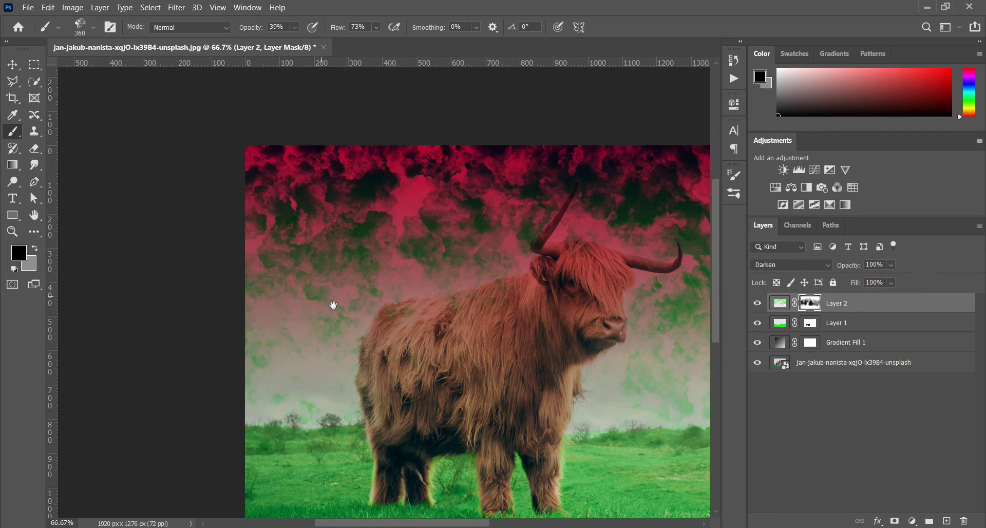
{"action": "left_click_drag", "start_coordinate": [326, 297], "coordinate": [286, 255]}
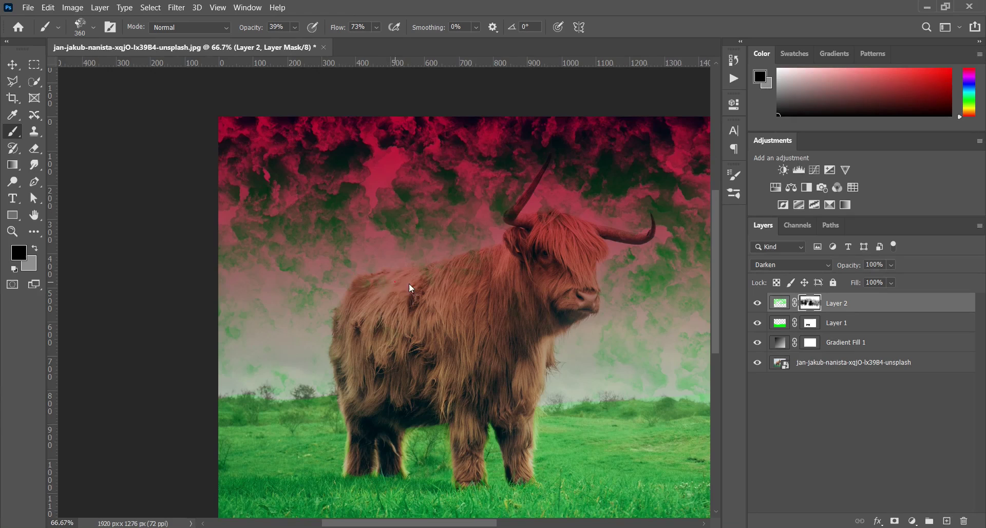
{"action": "left_click", "coordinate": [395, 282]}
{"action": "left_click", "coordinate": [457, 275]}
{"action": "left_click", "coordinate": [407, 339]}
{"action": "left_click", "coordinate": [561, 280]}
Touch up Layer 2's mask in close-up along the fur of the cow's shoulder and upper back.
{"action": "scroll", "coordinate": [509, 342], "scroll_direction": "up", "scroll_amount": 3}
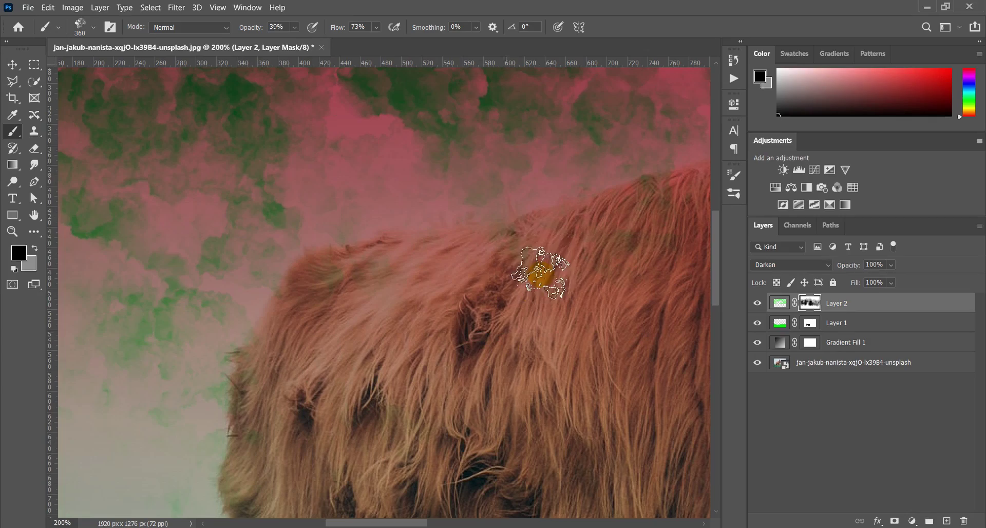
{"action": "mouse_move", "coordinate": [547, 257]}
{"action": "left_mouse_down"}
{"action": "mouse_move", "coordinate": [528, 281]}
{"action": "mouse_move", "coordinate": [494, 277]}
{"action": "left_mouse_up"}
{"action": "left_click_drag", "start_coordinate": [579, 296], "coordinate": [491, 387]}
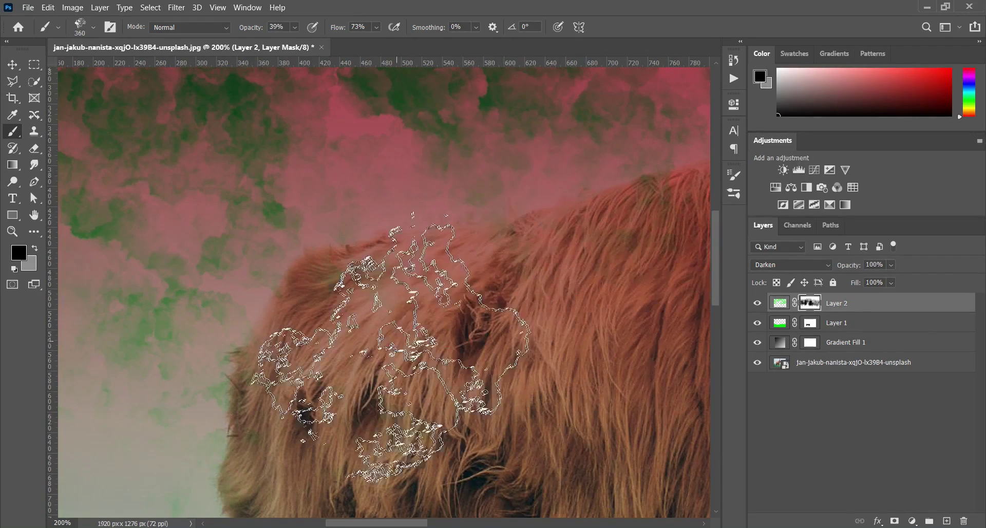
{"action": "left_click", "coordinate": [367, 312]}
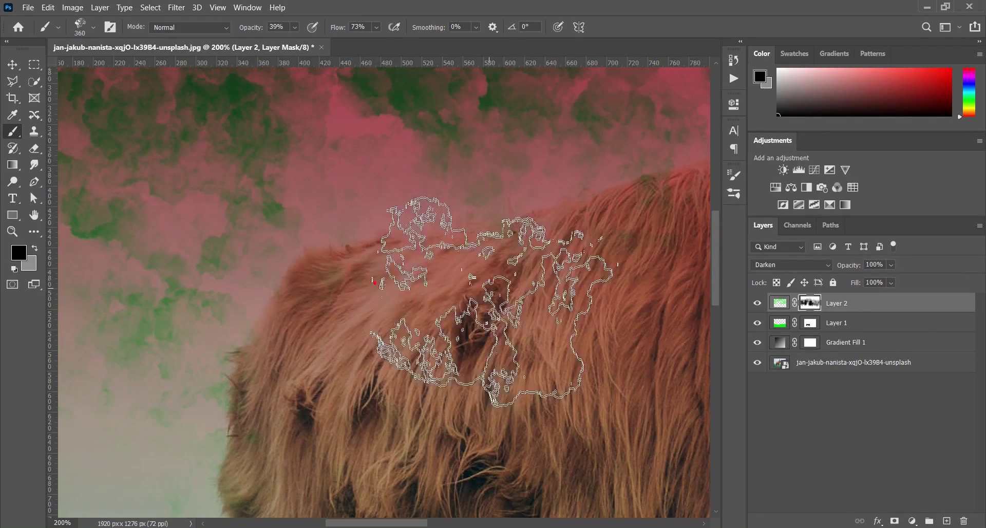
{"action": "mouse_move", "coordinate": [629, 294]}
{"action": "left_mouse_down"}
{"action": "mouse_move", "coordinate": [227, 431]}
{"action": "mouse_move", "coordinate": [198, 506]}
{"action": "left_mouse_up"}
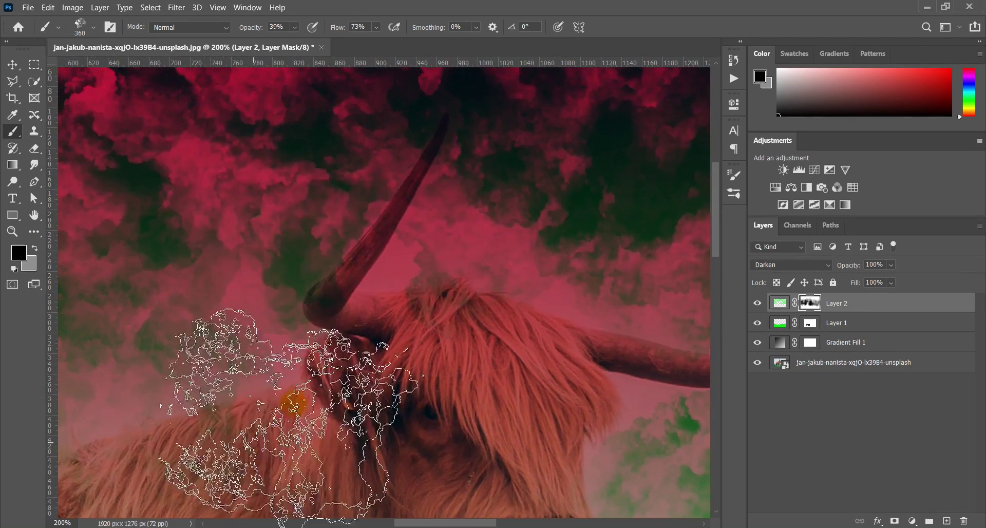
Reduce the brush size to 36 px and paint on Layer 2's mask along the tip of the cow's upright horn.
{"action": "left_click", "coordinate": [83, 26]}
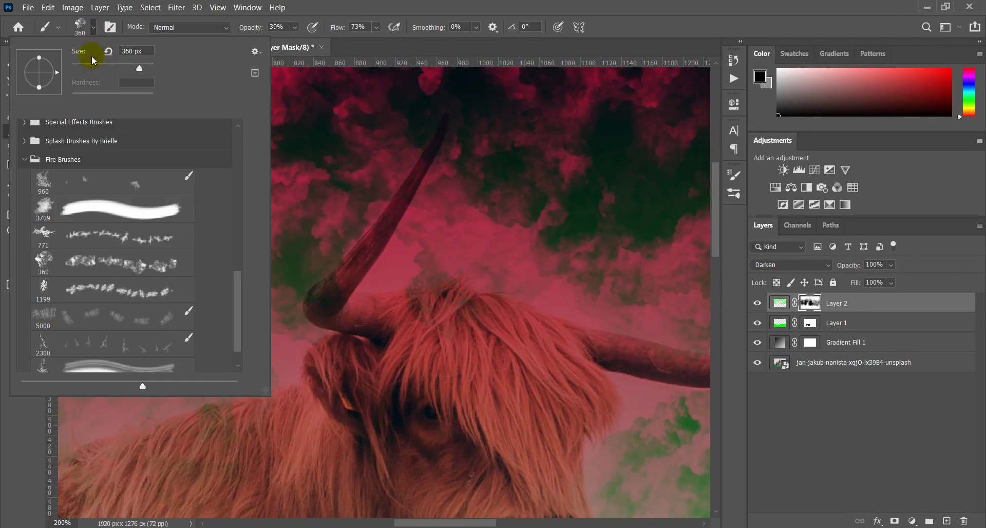
{"action": "key", "text": "Return"}
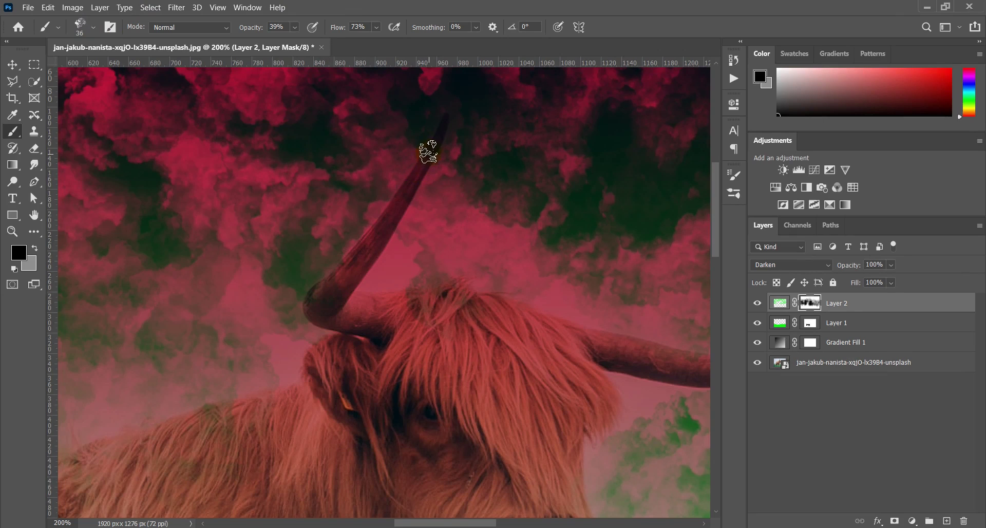
{"action": "left_click_drag", "start_coordinate": [439, 136], "coordinate": [423, 164]}
{"action": "left_click_drag", "start_coordinate": [440, 105], "coordinate": [434, 170]}
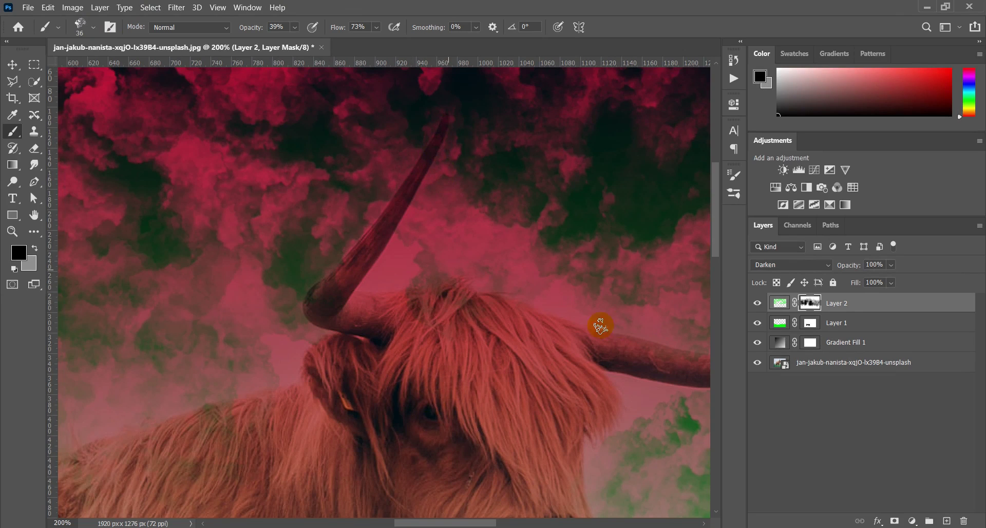
{"action": "left_click_drag", "start_coordinate": [611, 358], "coordinate": [418, 345]}
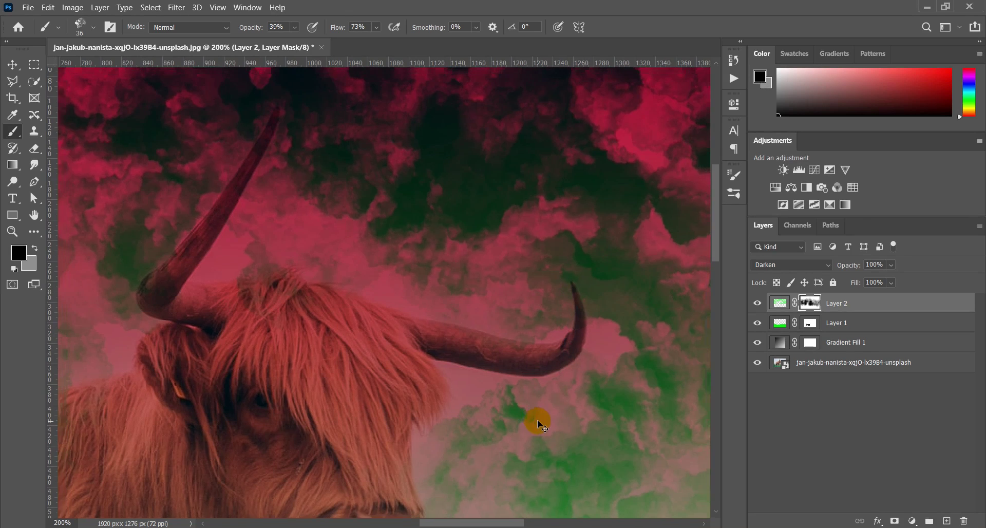
{"action": "key", "text": "ctrl+minus"}
{"action": "key", "text": "ctrl+minus"}
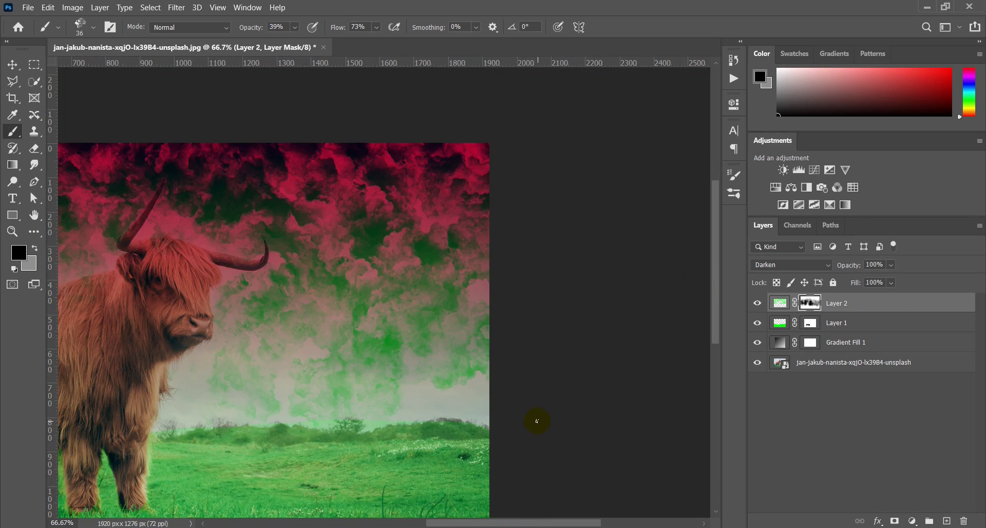
{"action": "left_click_drag", "start_coordinate": [450, 346], "coordinate": [493, 294]}
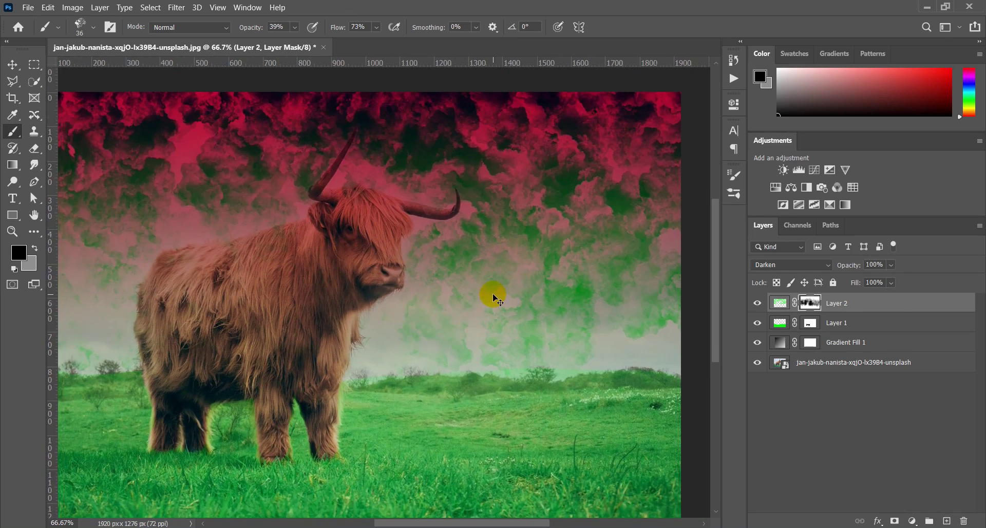
{"action": "key", "text": "ctrl+minus"}
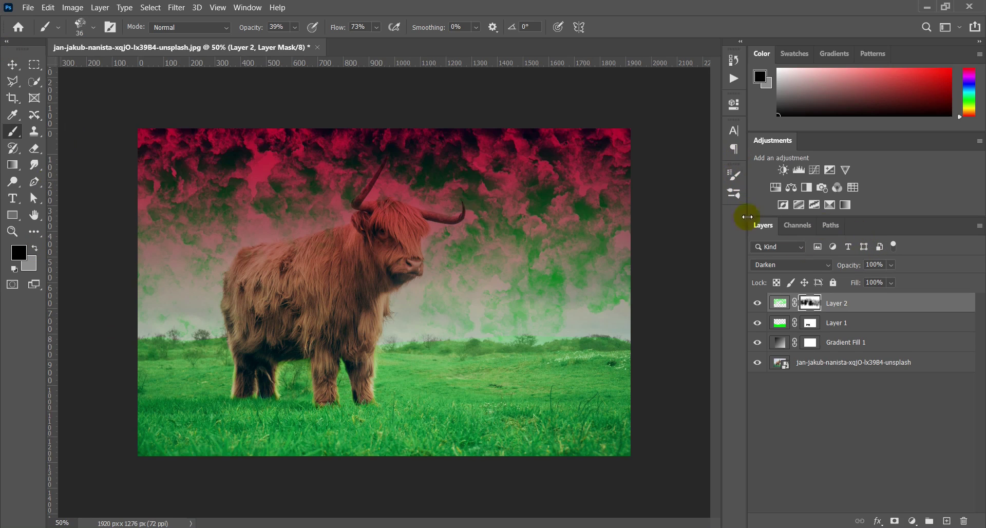
Add a new layer and brush bright green over the cow's front and hind hooves where they meet the grass.
{"action": "left_click", "coordinate": [947, 521]}
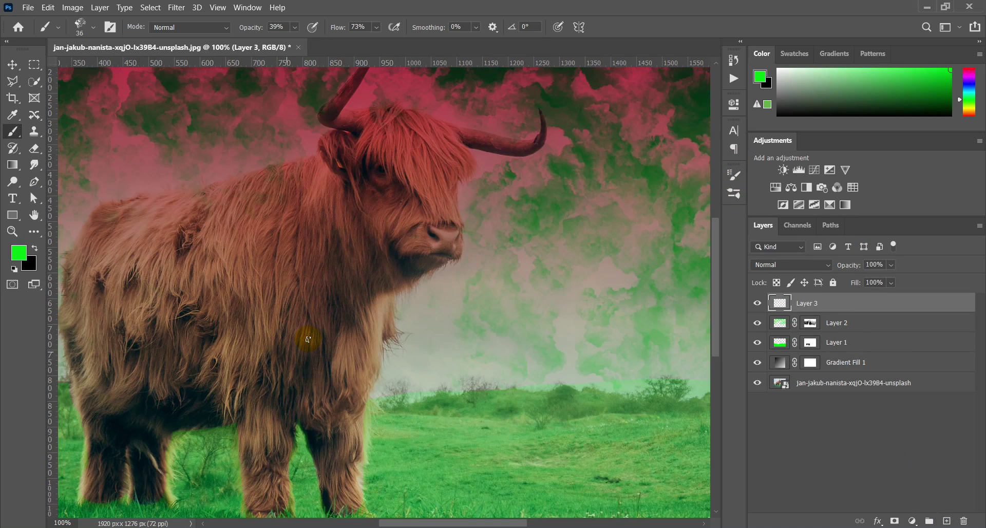
{"action": "scroll", "coordinate": [308, 338], "scroll_direction": "down", "scroll_amount": 4}
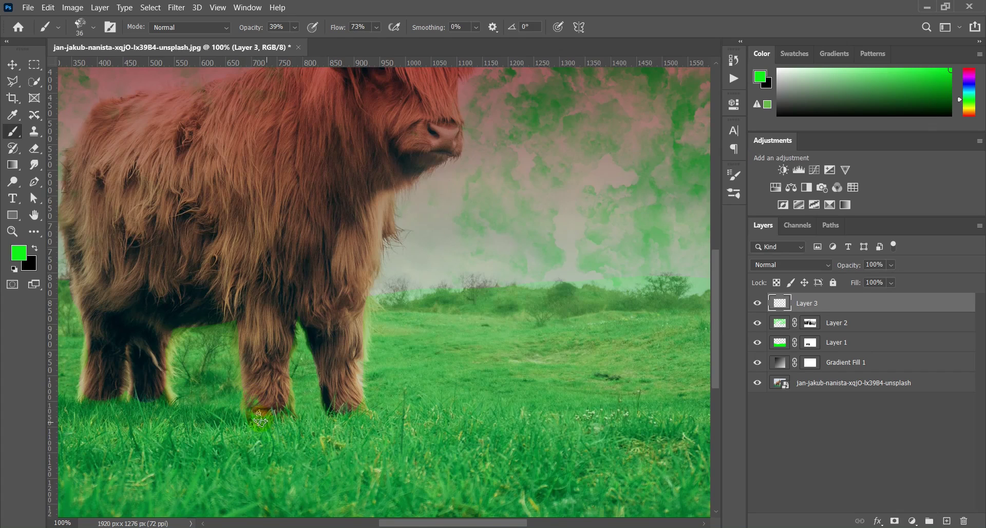
{"action": "left_click_drag", "start_coordinate": [250, 413], "coordinate": [262, 439]}
{"action": "mouse_move", "coordinate": [289, 405]}
{"action": "left_mouse_down"}
{"action": "mouse_move", "coordinate": [293, 422]}
{"action": "mouse_move", "coordinate": [330, 406]}
{"action": "mouse_move", "coordinate": [340, 417]}
{"action": "mouse_move", "coordinate": [347, 404]}
{"action": "left_mouse_up"}
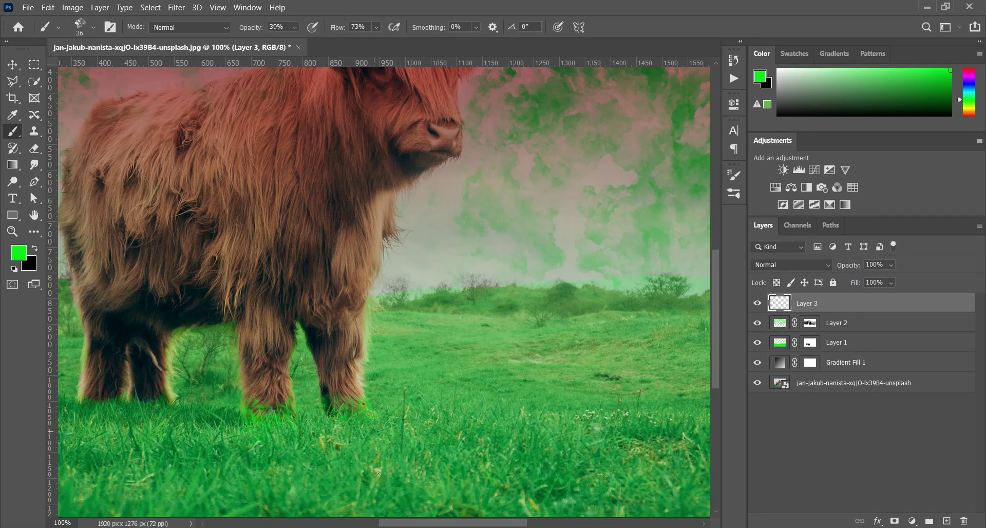
{"action": "left_click_drag", "start_coordinate": [356, 404], "coordinate": [366, 415]}
{"action": "mouse_move", "coordinate": [101, 396]}
{"action": "left_mouse_down"}
{"action": "mouse_move", "coordinate": [123, 407]}
{"action": "mouse_move", "coordinate": [88, 394]}
{"action": "mouse_move", "coordinate": [117, 416]}
{"action": "mouse_move", "coordinate": [123, 398]}
{"action": "mouse_move", "coordinate": [87, 397]}
{"action": "mouse_move", "coordinate": [101, 410]}
{"action": "mouse_move", "coordinate": [76, 393]}
{"action": "mouse_move", "coordinate": [92, 410]}
{"action": "mouse_move", "coordinate": [132, 415]}
{"action": "mouse_move", "coordinate": [146, 411]}
{"action": "mouse_move", "coordinate": [148, 396]}
{"action": "mouse_move", "coordinate": [184, 411]}
{"action": "mouse_move", "coordinate": [128, 405]}
{"action": "mouse_move", "coordinate": [172, 397]}
{"action": "left_mouse_up"}
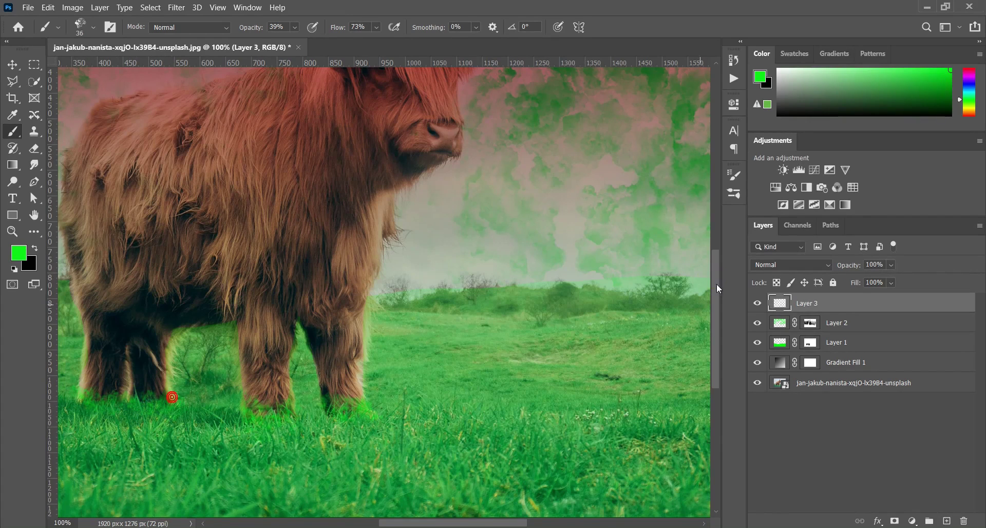
Set Layer 3's blend mode to Color Dodge and its opacity to 90%.
{"action": "left_click", "coordinate": [816, 264]}
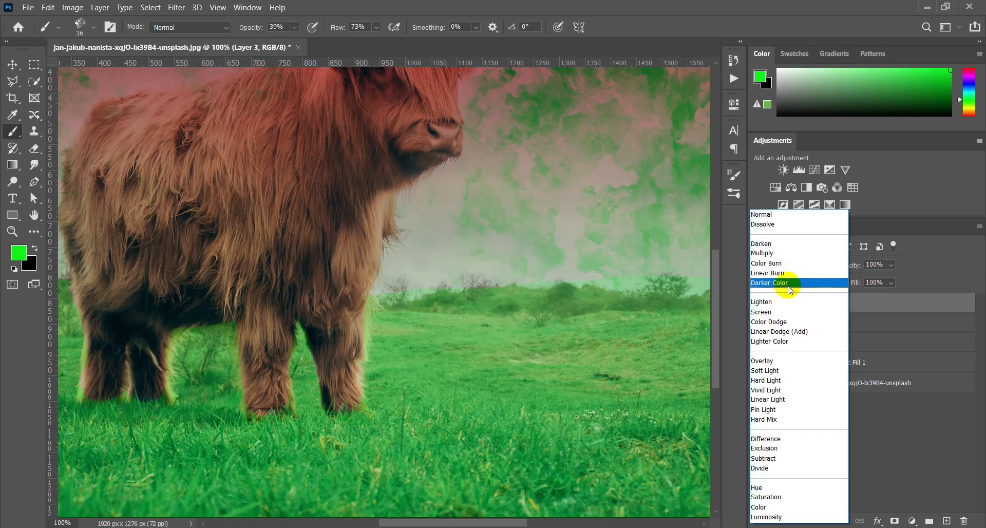
{"action": "left_click", "coordinate": [789, 276]}
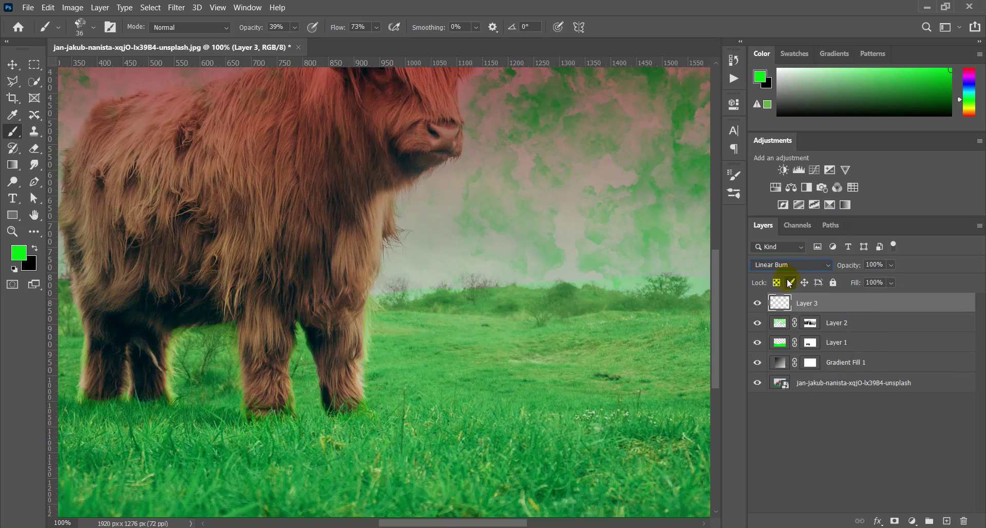
{"action": "left_click", "coordinate": [795, 265]}
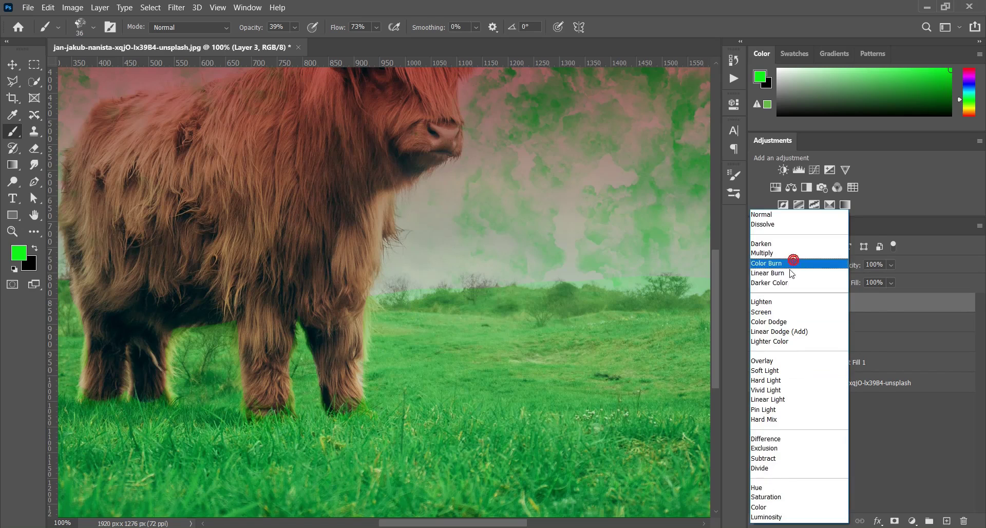
{"action": "left_click", "coordinate": [788, 321]}
{"action": "left_click_drag", "start_coordinate": [903, 280], "coordinate": [900, 282]}
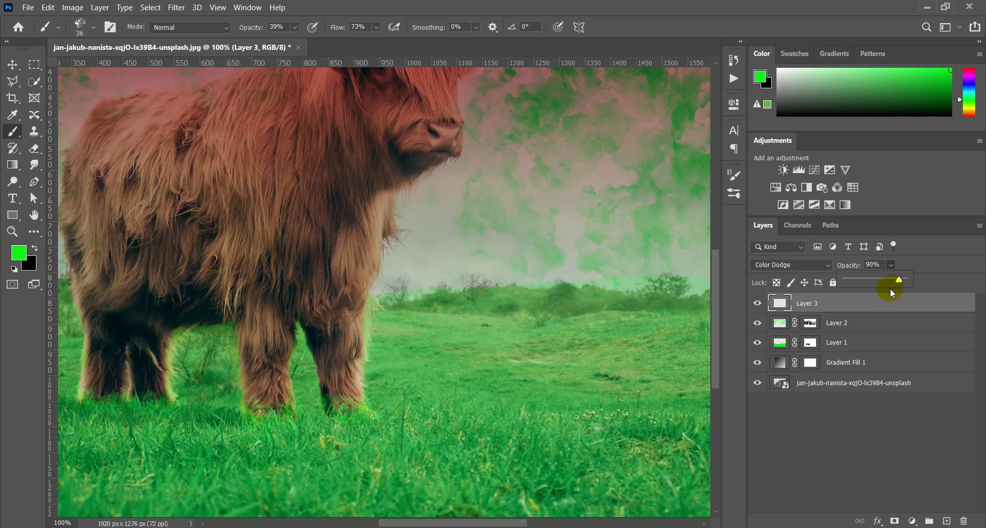
{"action": "left_click", "coordinate": [175, 396]}
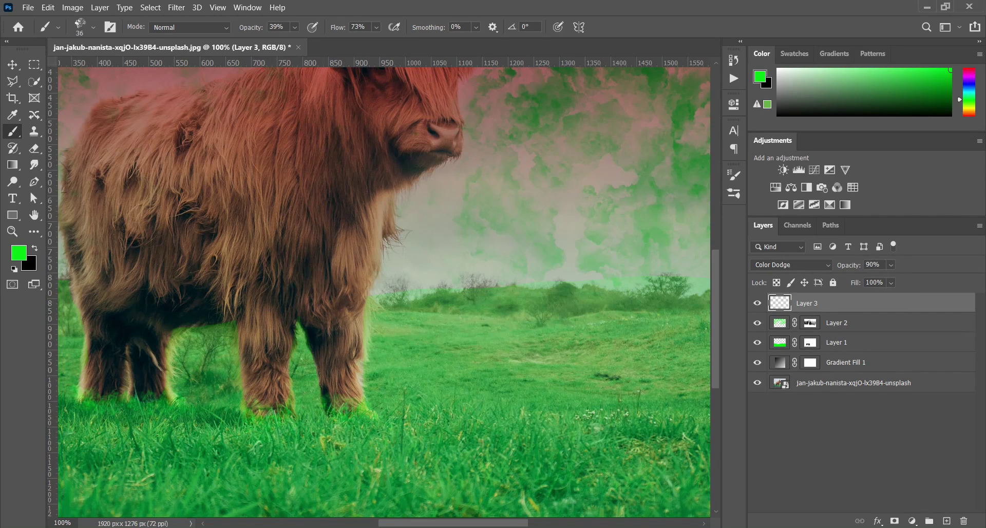
{"action": "key", "text": "ctrl+minus"}
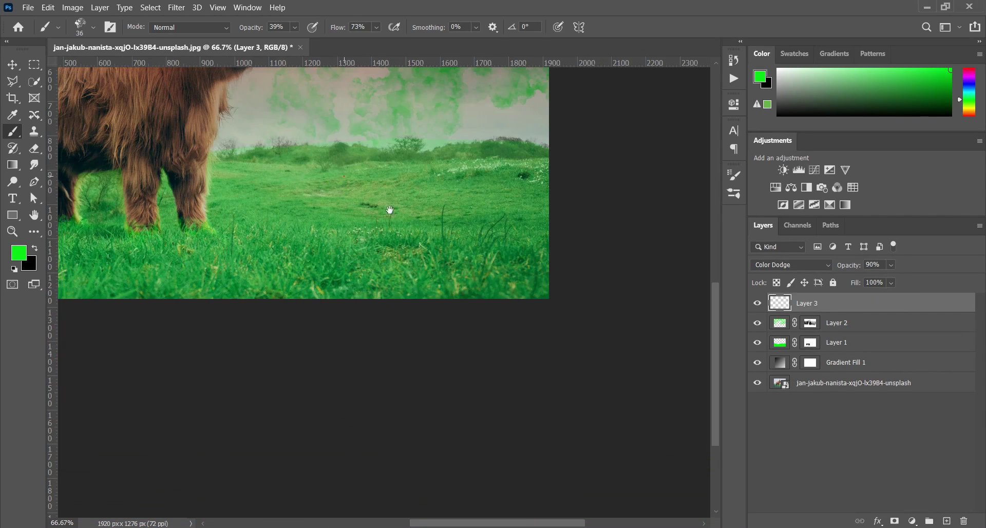
{"action": "left_click_drag", "start_coordinate": [344, 174], "coordinate": [505, 359]}
{"action": "key", "text": "ctrl+minus"}
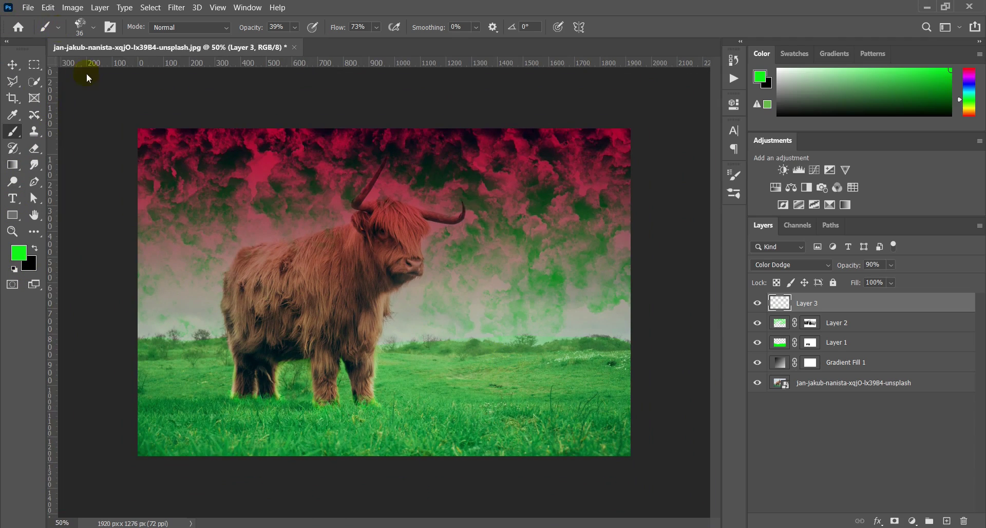
Add another new layer on top and choose the Hard Round brush from the General Brushes.
{"action": "left_click", "coordinate": [947, 521]}
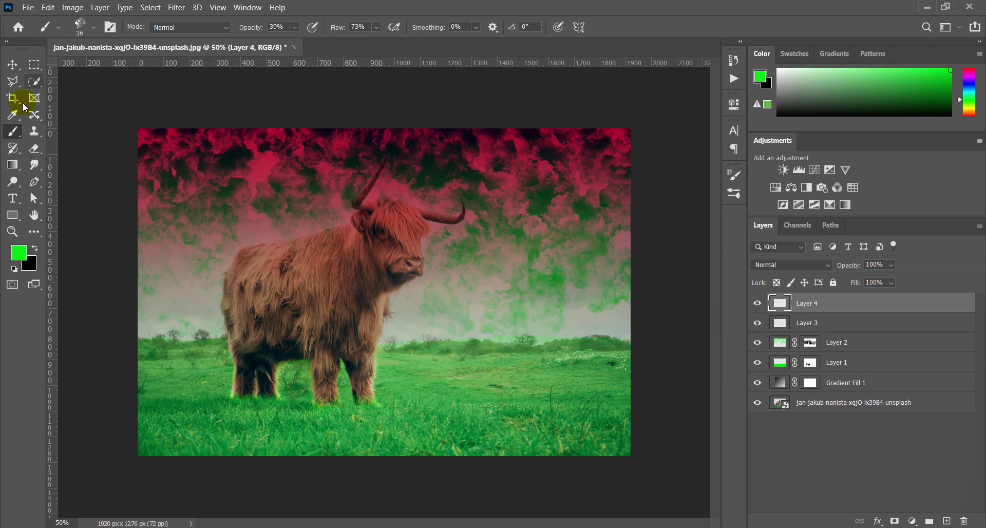
{"action": "left_click", "coordinate": [60, 29]}
{"action": "left_click", "coordinate": [43, 27]}
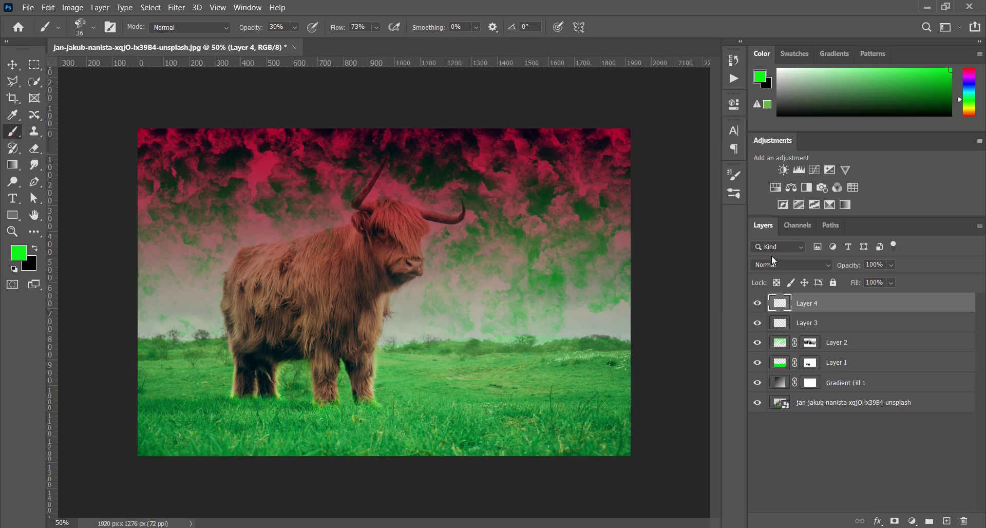
{"action": "left_click", "coordinate": [734, 194]}
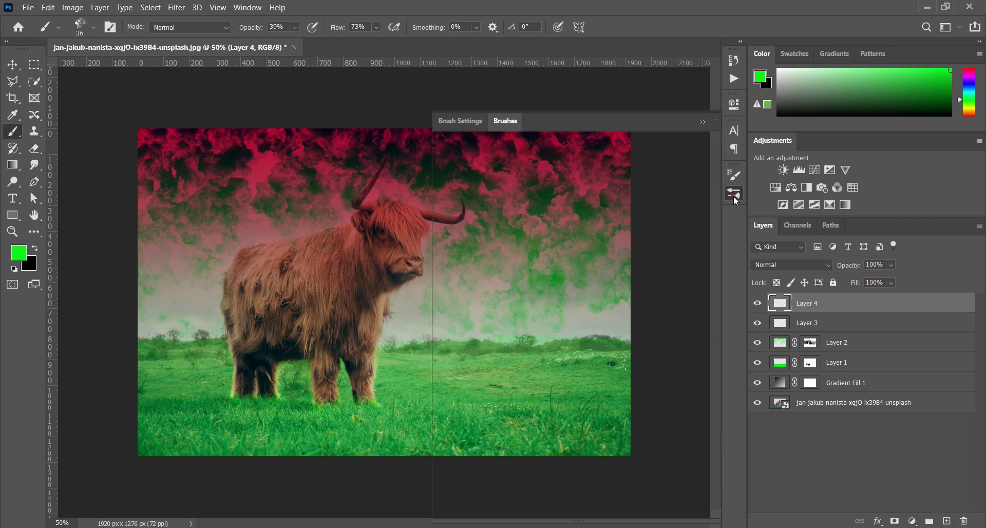
{"action": "left_click", "coordinate": [566, 268]}
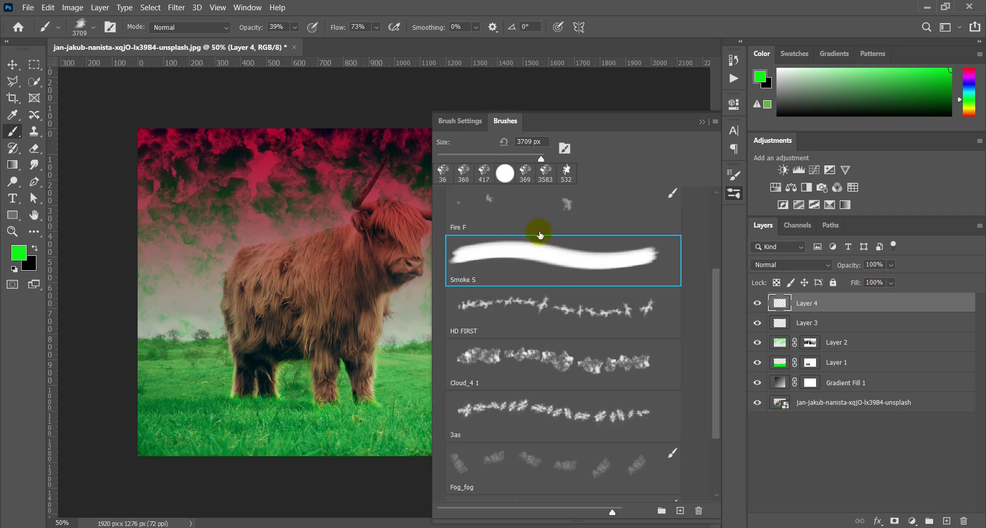
{"action": "left_click", "coordinate": [505, 173]}
{"action": "scroll", "coordinate": [492, 271], "scroll_direction": "up", "scroll_amount": 1}
{"action": "scroll", "coordinate": [491, 269], "scroll_direction": "up", "scroll_amount": 5}
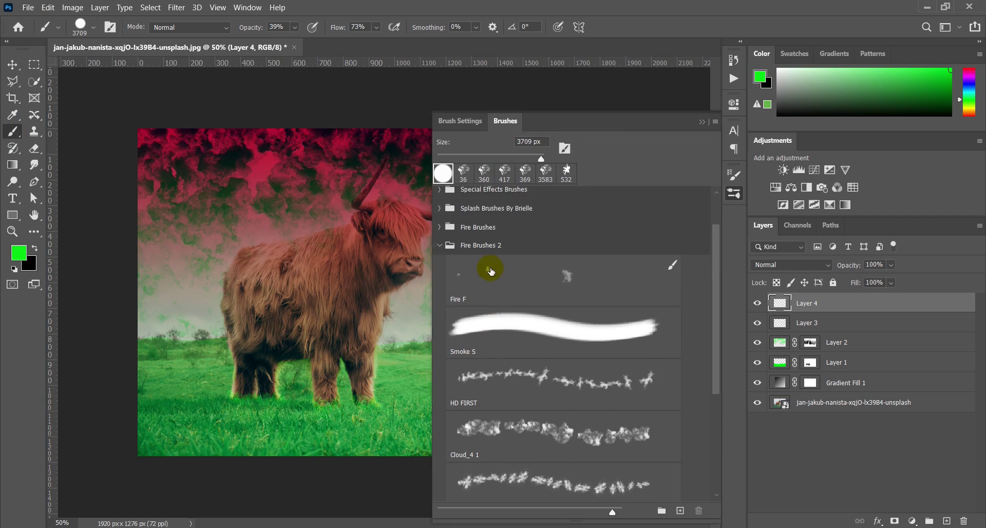
{"action": "left_click", "coordinate": [440, 196]}
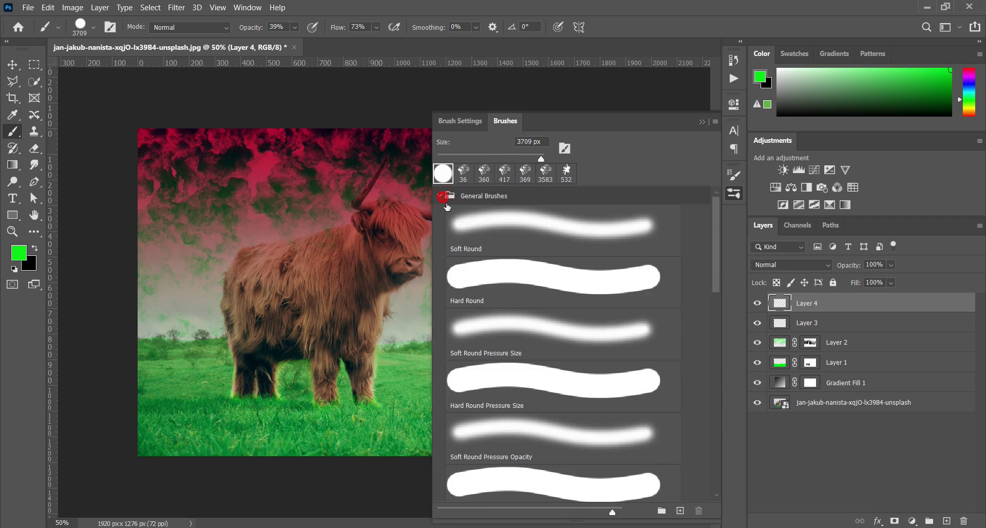
{"action": "left_click", "coordinate": [515, 279]}
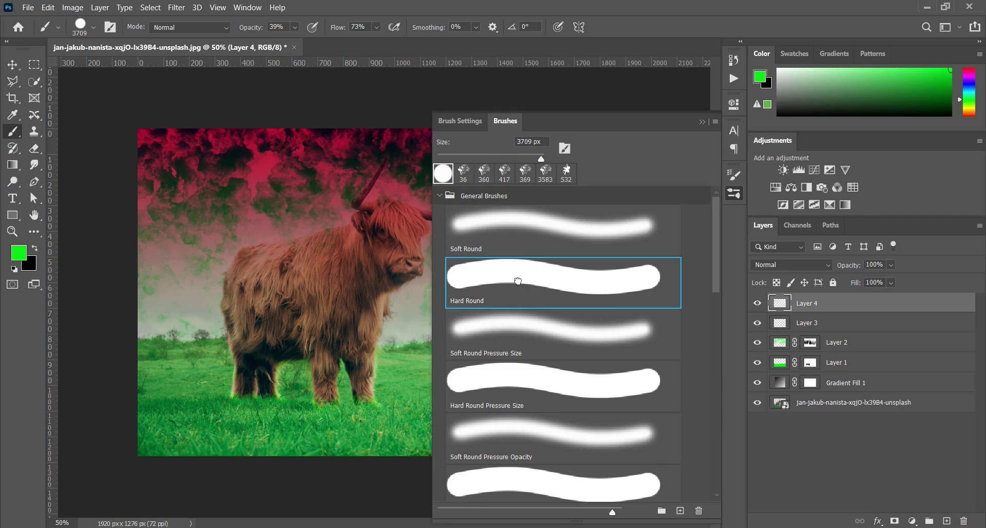
{"action": "left_click", "coordinate": [739, 199]}
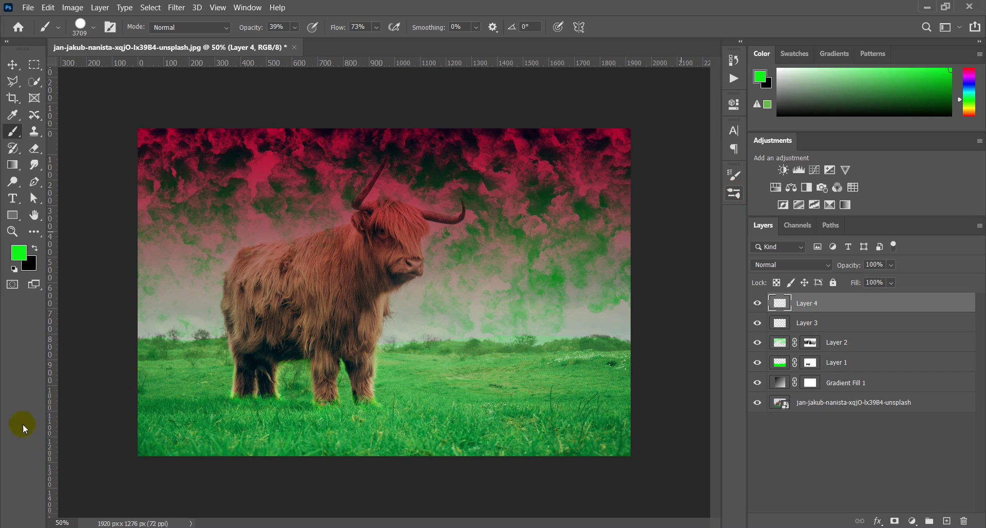
Reduce the Hard Round brush size to 59 px.
{"action": "left_click", "coordinate": [93, 28]}
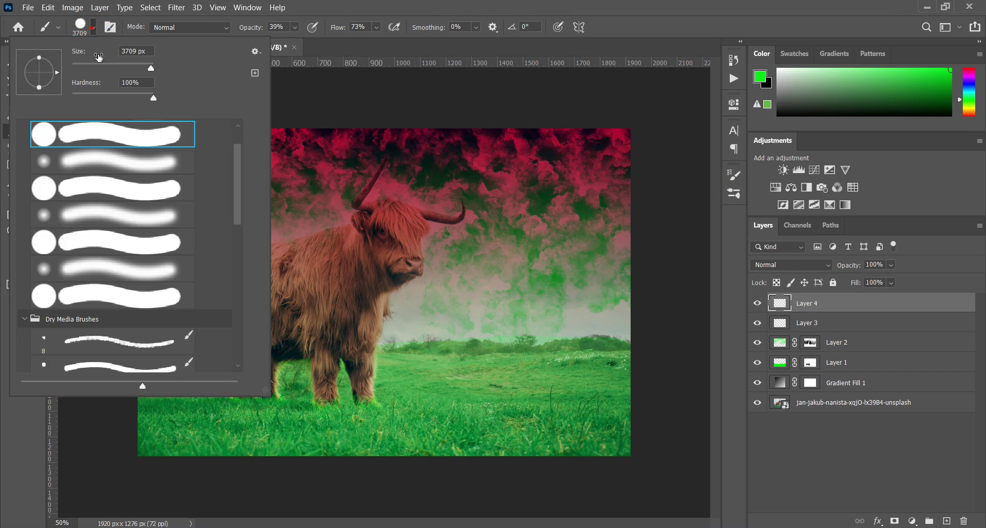
{"action": "left_click_drag", "start_coordinate": [100, 69], "coordinate": [97, 69]}
{"action": "left_click", "coordinate": [277, 7]}
{"action": "key", "text": "Escape"}
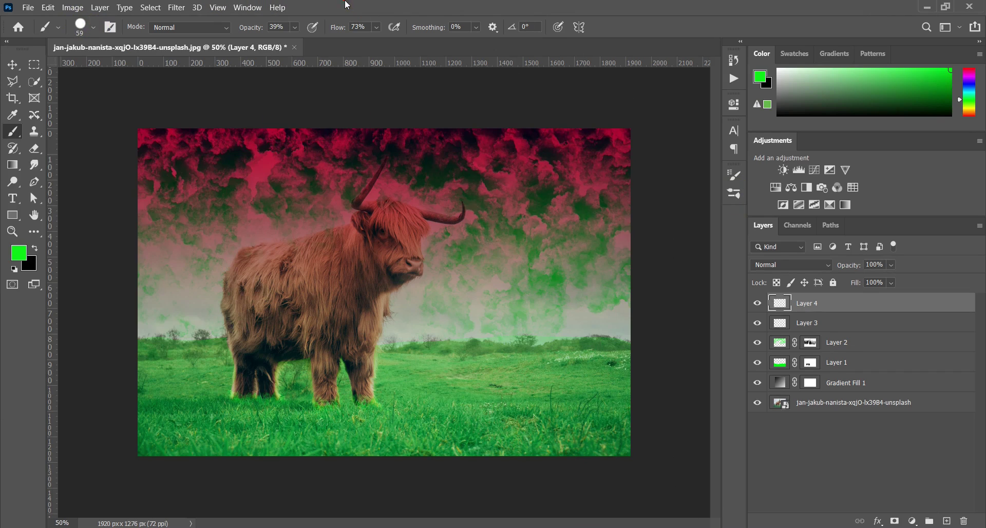
{"action": "key", "text": "ctrl+plus"}
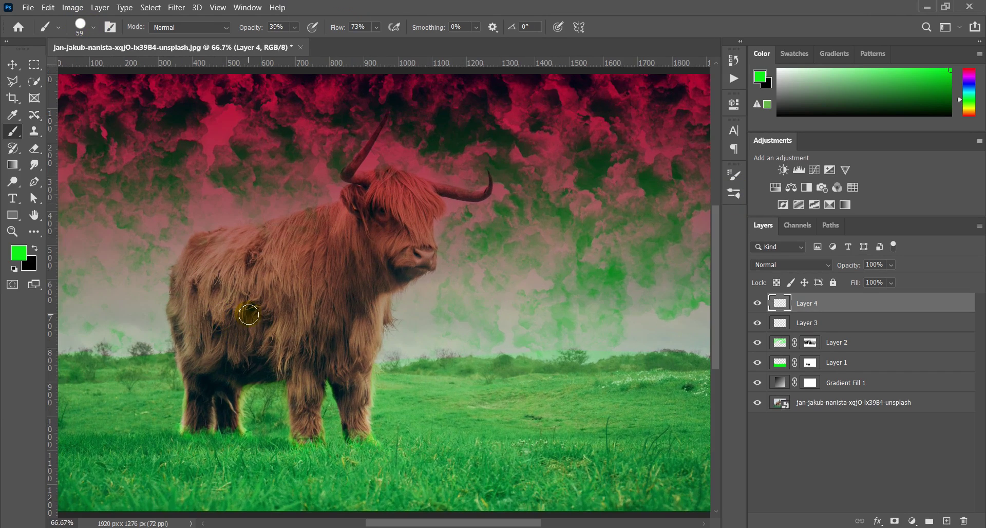
Brush green over the cow's legs on Layer 4 and soften the strokes with a Gaussian Blur of 202.1 pixels.
{"action": "mouse_move", "coordinate": [199, 407]}
{"action": "left_mouse_down"}
{"action": "mouse_move", "coordinate": [171, 348]}
{"action": "mouse_move", "coordinate": [194, 396]}
{"action": "mouse_move", "coordinate": [185, 432]}
{"action": "mouse_move", "coordinate": [204, 398]}
{"action": "mouse_move", "coordinate": [199, 427]}
{"action": "mouse_move", "coordinate": [213, 391]}
{"action": "mouse_move", "coordinate": [228, 434]}
{"action": "mouse_move", "coordinate": [231, 385]}
{"action": "mouse_move", "coordinate": [235, 426]}
{"action": "left_mouse_up"}
{"action": "mouse_move", "coordinate": [296, 412]}
{"action": "left_mouse_down"}
{"action": "mouse_move", "coordinate": [292, 442]}
{"action": "mouse_move", "coordinate": [310, 390]}
{"action": "mouse_move", "coordinate": [339, 405]}
{"action": "mouse_move", "coordinate": [362, 439]}
{"action": "mouse_move", "coordinate": [370, 398]}
{"action": "left_mouse_up"}
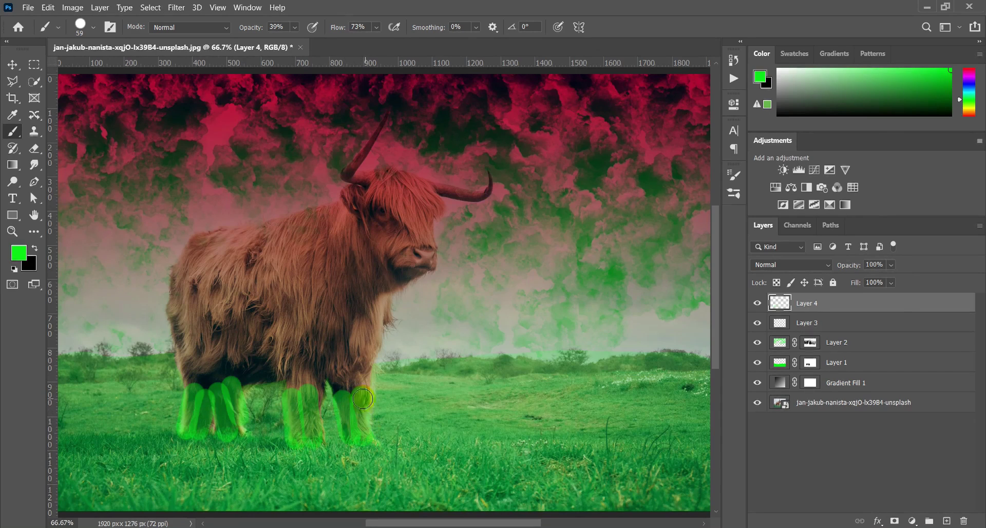
{"action": "left_click", "coordinate": [180, 7]}
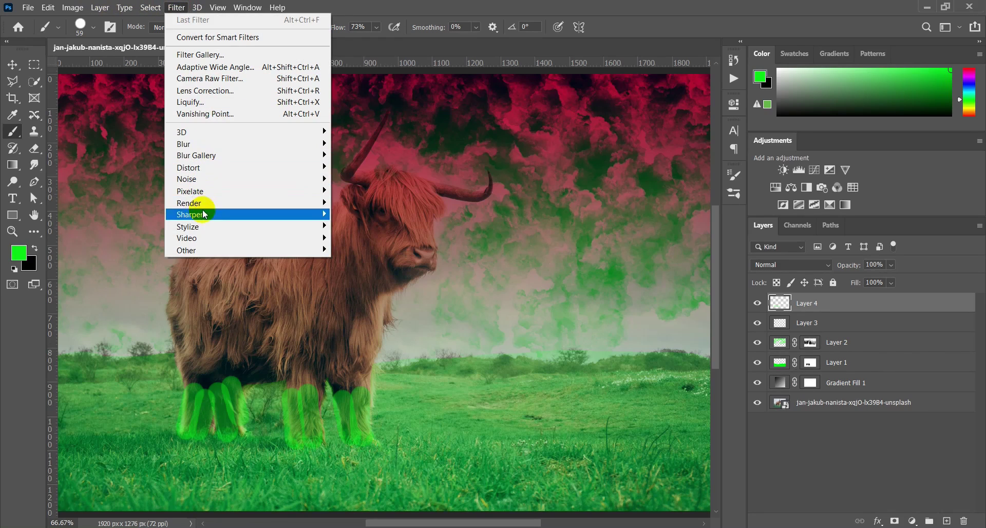
{"action": "mouse_move", "coordinate": [316, 148]}
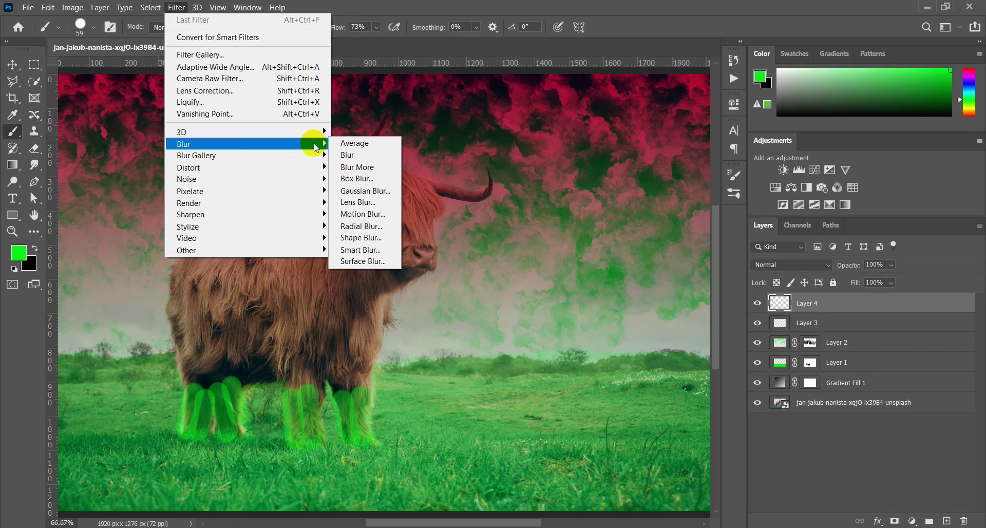
{"action": "left_click", "coordinate": [363, 190]}
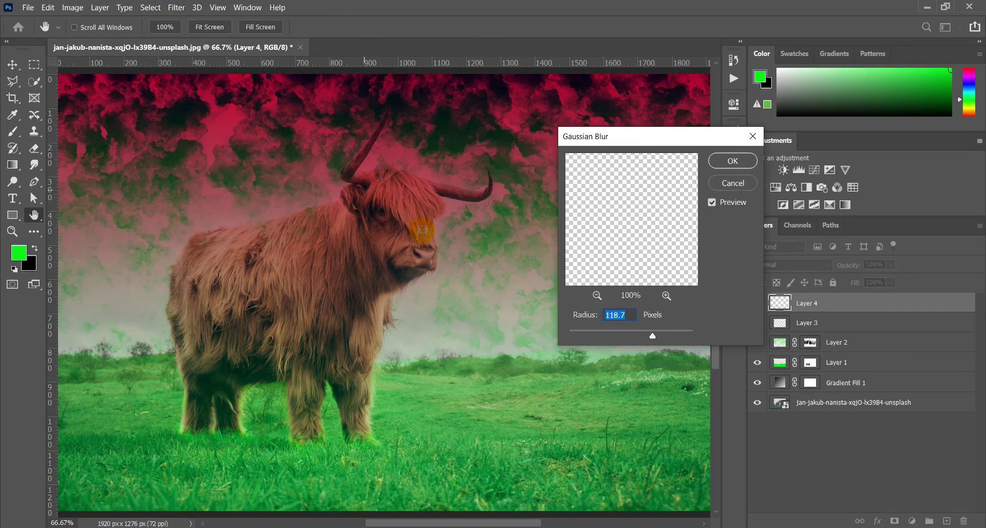
{"action": "left_click_drag", "start_coordinate": [649, 335], "coordinate": [640, 337]}
{"action": "mouse_move", "coordinate": [651, 332]}
{"action": "left_mouse_down"}
{"action": "mouse_move", "coordinate": [678, 339]}
{"action": "mouse_move", "coordinate": [670, 334]}
{"action": "left_mouse_up"}
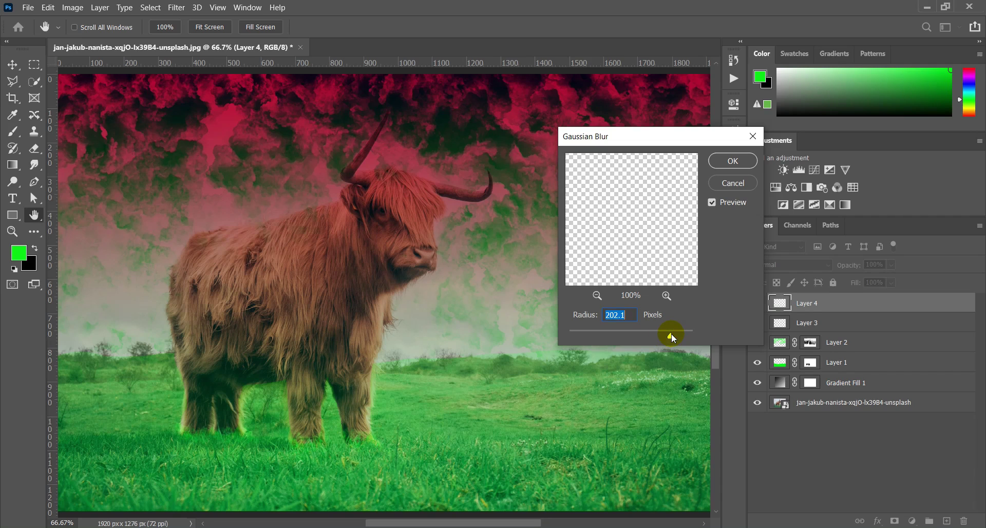
{"action": "left_click", "coordinate": [733, 161]}
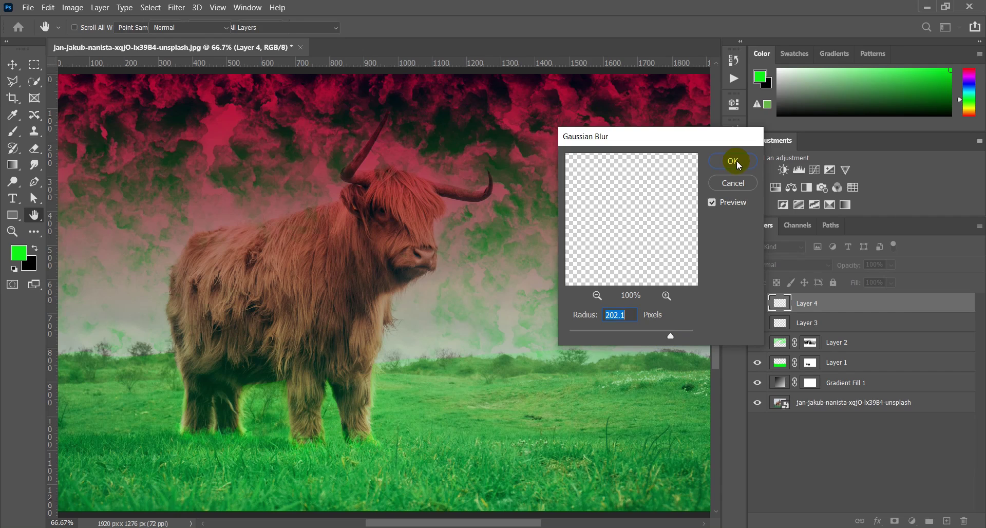
Add a new layer and brush red #f90046 along the cow's back from the ear to the rump.
{"action": "left_click", "coordinate": [946, 521]}
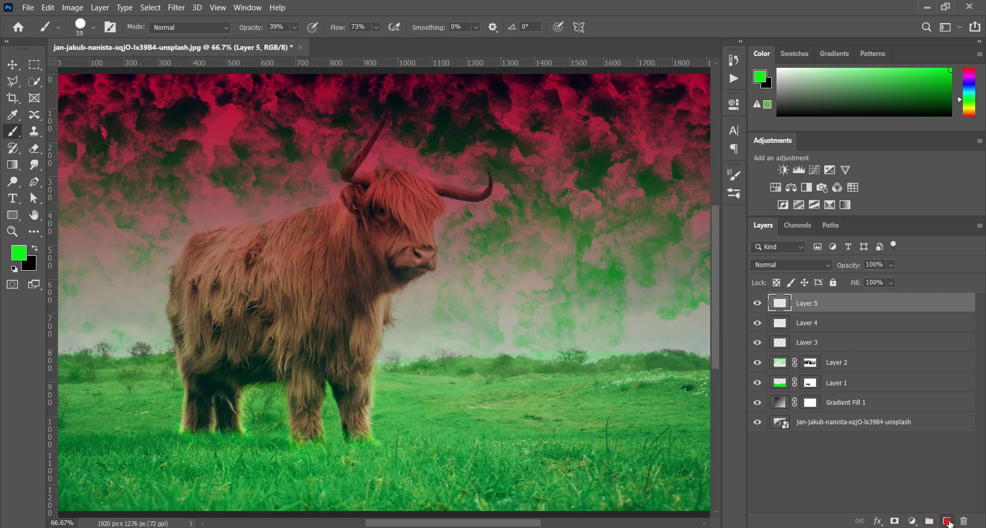
{"action": "left_click", "coordinate": [19, 252]}
{"action": "left_click", "coordinate": [814, 132]}
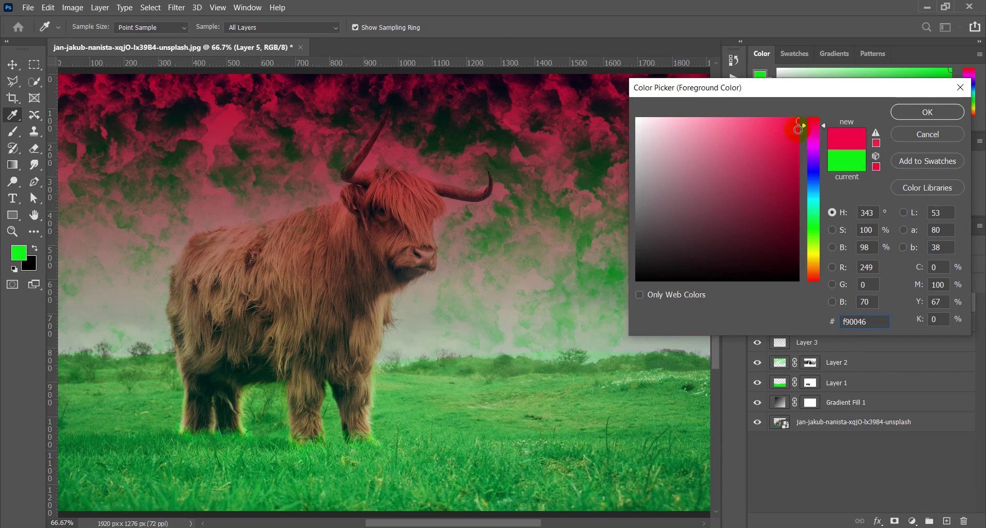
{"action": "left_click", "coordinate": [942, 112]}
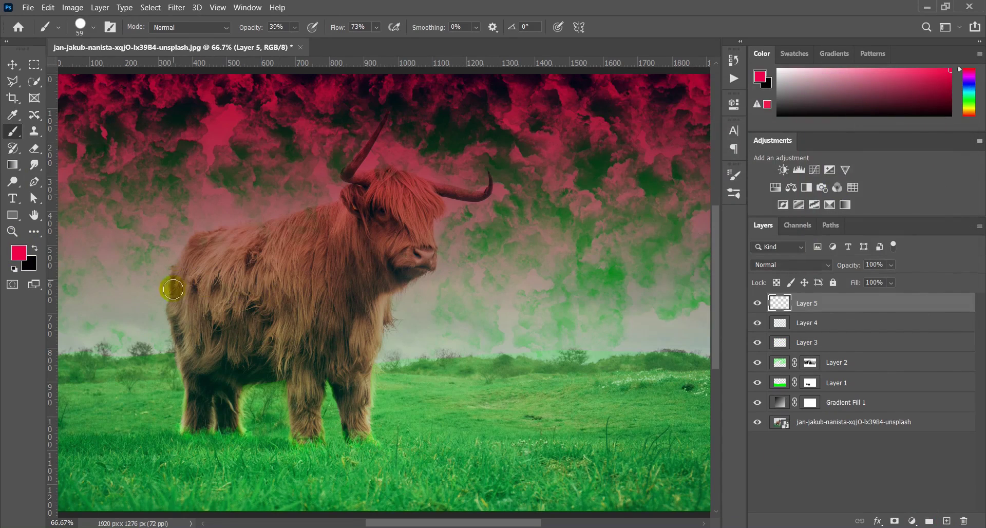
{"action": "mouse_move", "coordinate": [200, 240]}
{"action": "left_mouse_down"}
{"action": "mouse_move", "coordinate": [278, 228]}
{"action": "mouse_move", "coordinate": [359, 191]}
{"action": "left_mouse_up"}
{"action": "left_click_drag", "start_coordinate": [187, 255], "coordinate": [177, 303]}
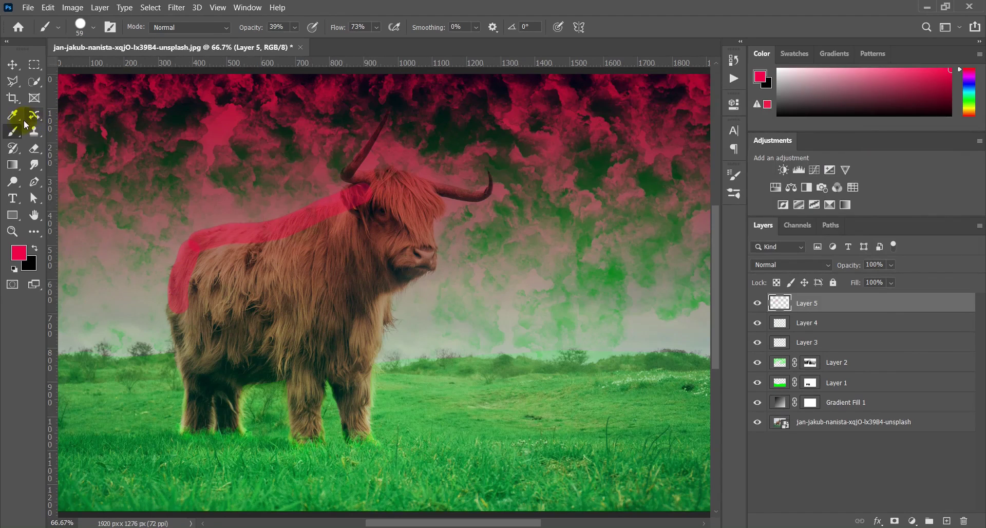
{"action": "left_click", "coordinate": [34, 149]}
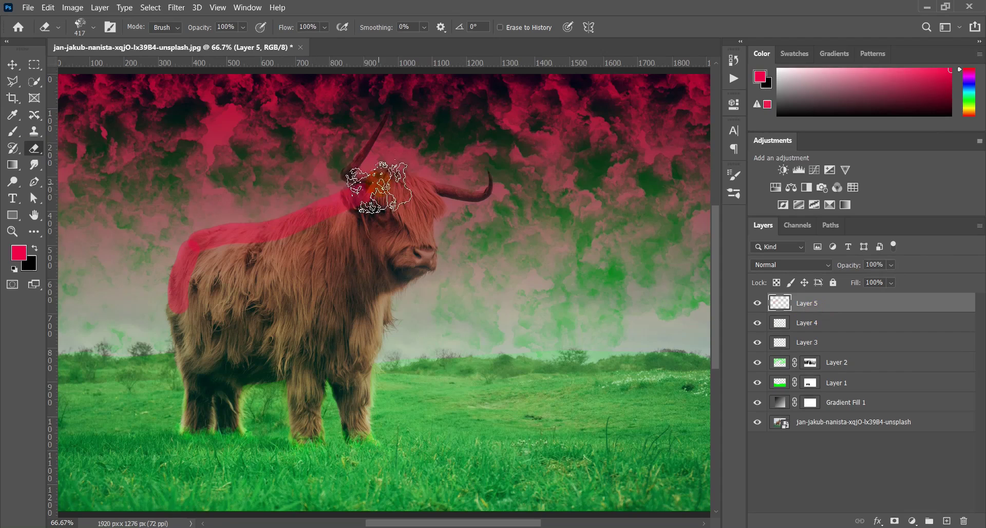
{"action": "mouse_move", "coordinate": [363, 187]}
{"action": "left_mouse_down"}
{"action": "mouse_move", "coordinate": [392, 219]}
{"action": "mouse_move", "coordinate": [365, 190]}
{"action": "mouse_move", "coordinate": [378, 198]}
{"action": "left_mouse_up"}
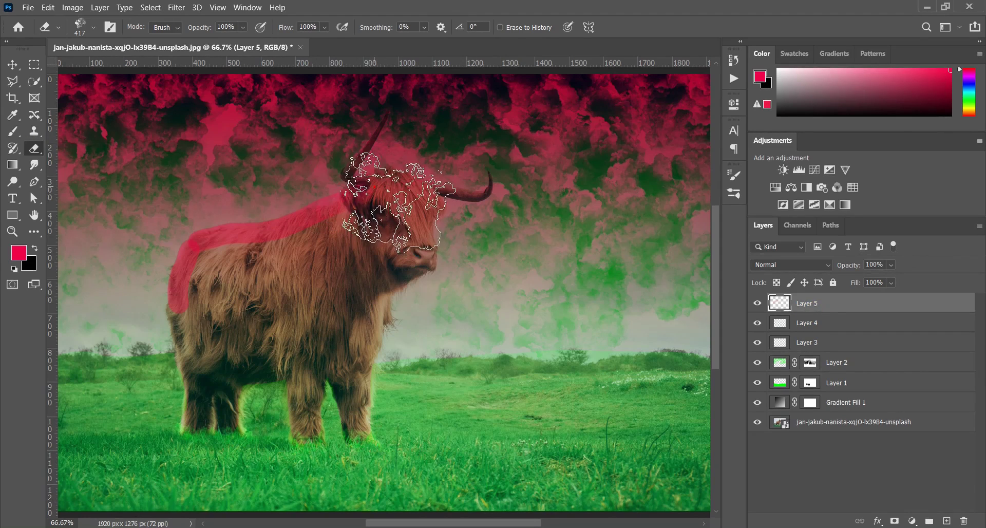
{"action": "left_click", "coordinate": [13, 131]}
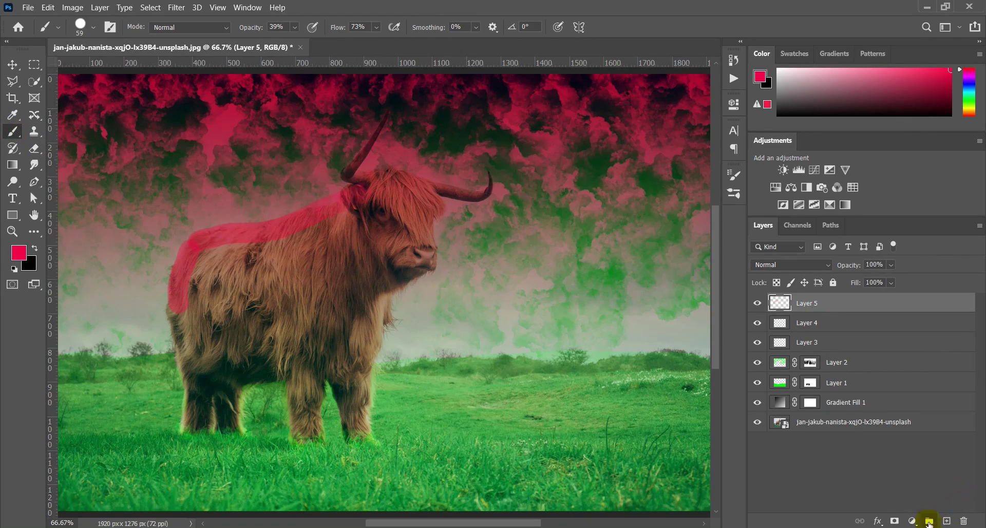
Add a layer mask to Layer 5 and mask out the red paint over the cow's ear.
{"action": "left_click", "coordinate": [895, 520]}
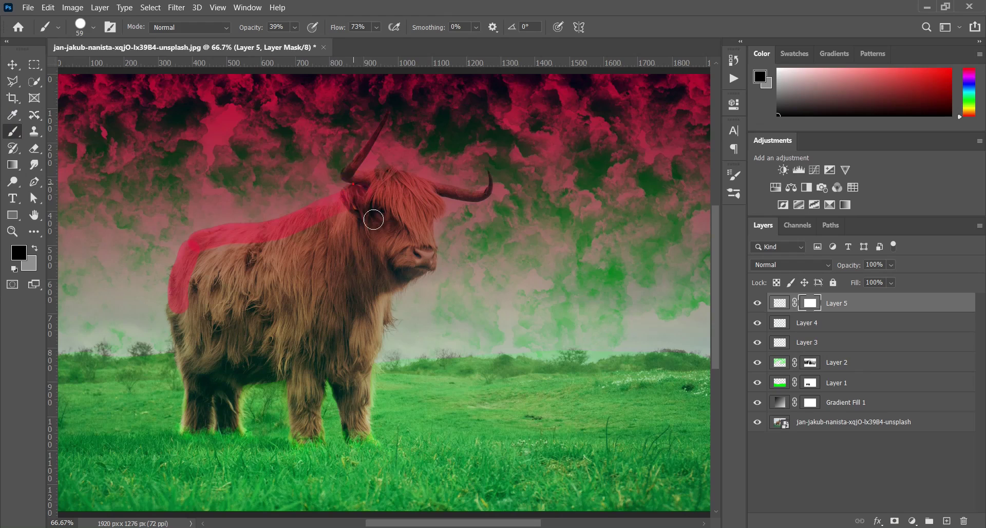
{"action": "left_click", "coordinate": [32, 149]}
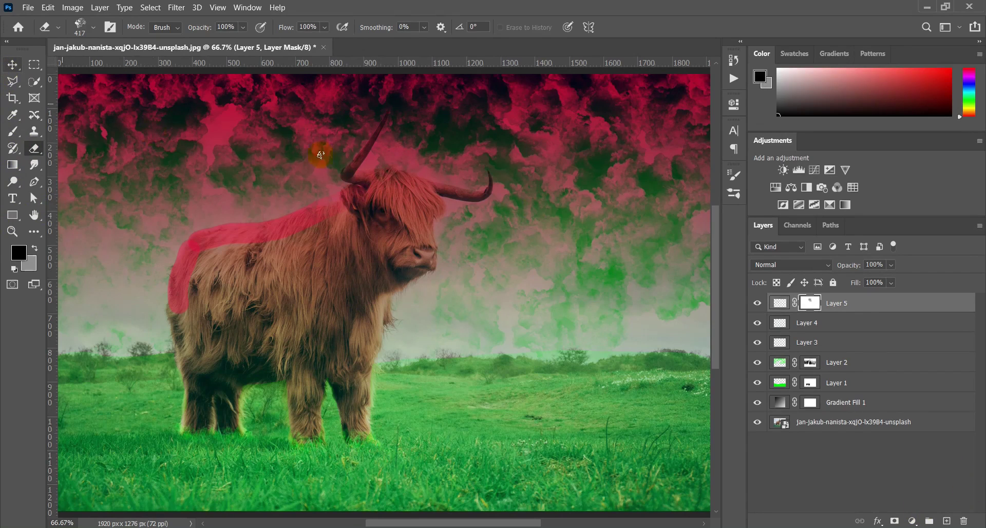
Apply a Gaussian Blur with a radius of 78.4 pixels to the red paint on Layer 5.
{"action": "left_click", "coordinate": [780, 303]}
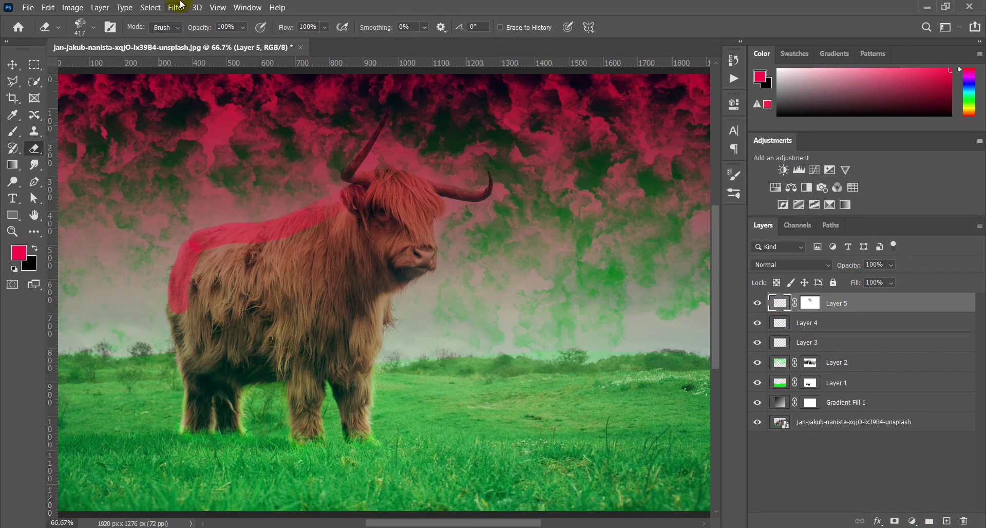
{"action": "left_click", "coordinate": [179, 6]}
{"action": "mouse_move", "coordinate": [196, 144]}
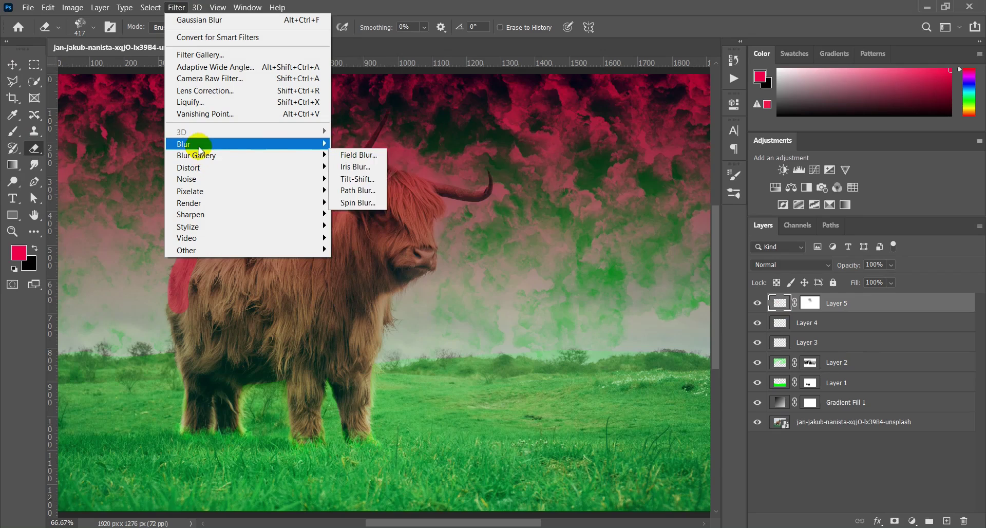
{"action": "left_click", "coordinate": [360, 190]}
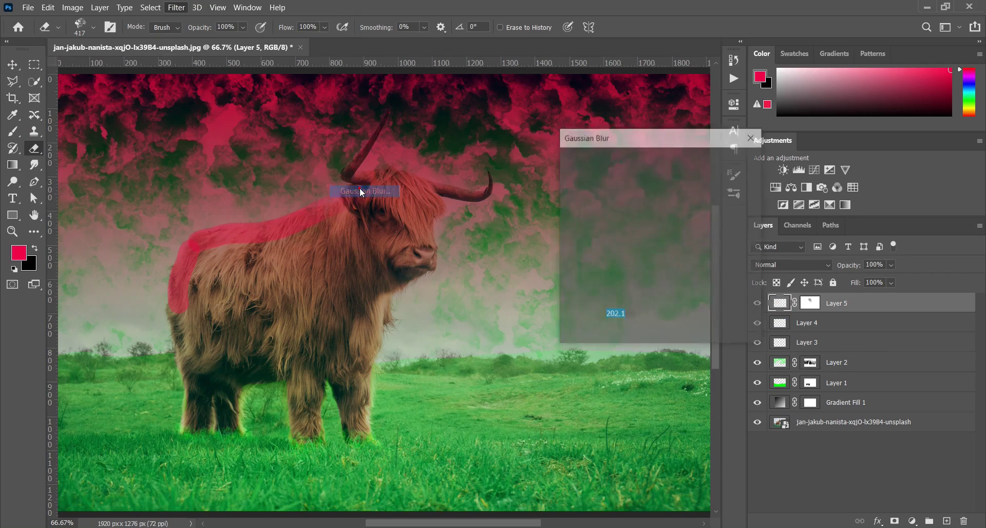
{"action": "left_click_drag", "start_coordinate": [663, 332], "coordinate": [629, 338]}
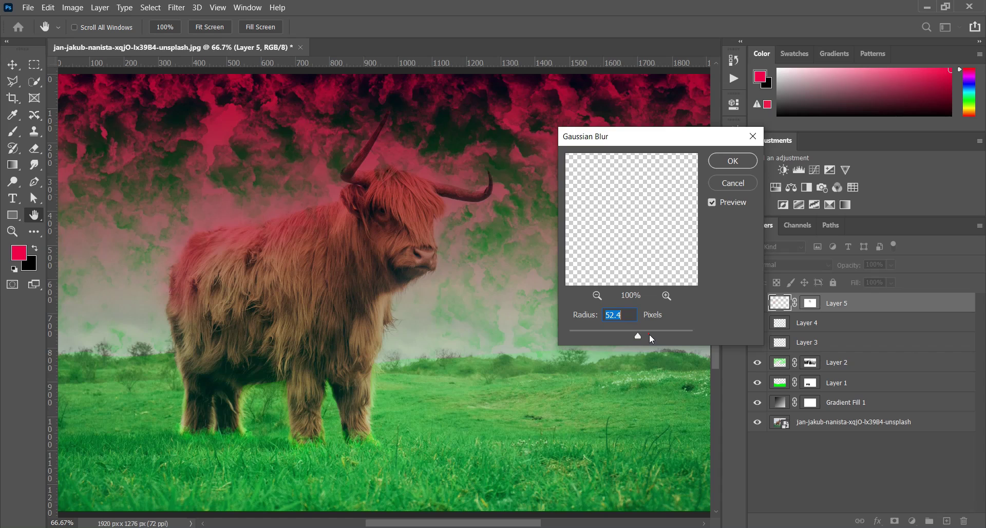
{"action": "left_click_drag", "start_coordinate": [649, 333], "coordinate": [657, 339]}
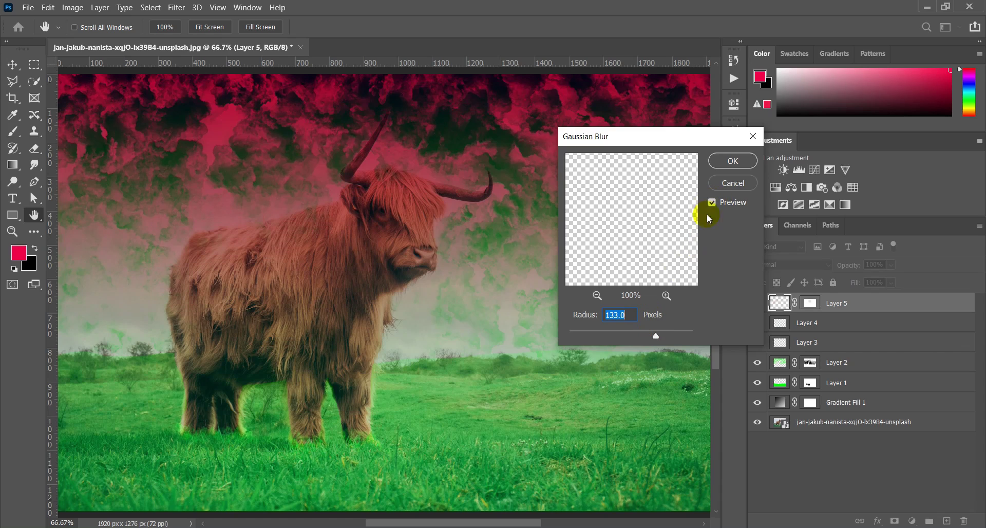
{"action": "left_click_drag", "start_coordinate": [653, 334], "coordinate": [646, 339]}
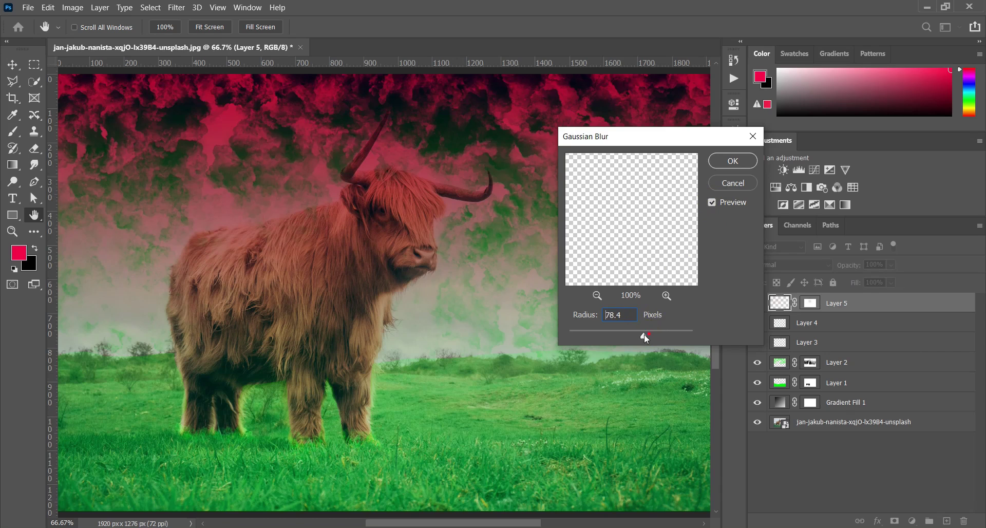
{"action": "left_click", "coordinate": [733, 169]}
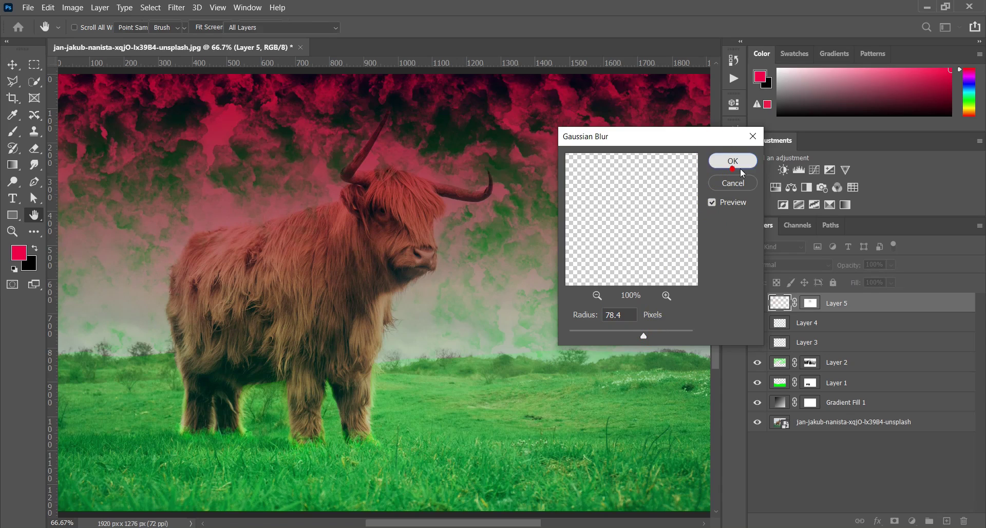
Target Layer 2's mask for painting and choose the 360 px brush from the Fire Brushes.
{"action": "left_click", "coordinate": [810, 362]}
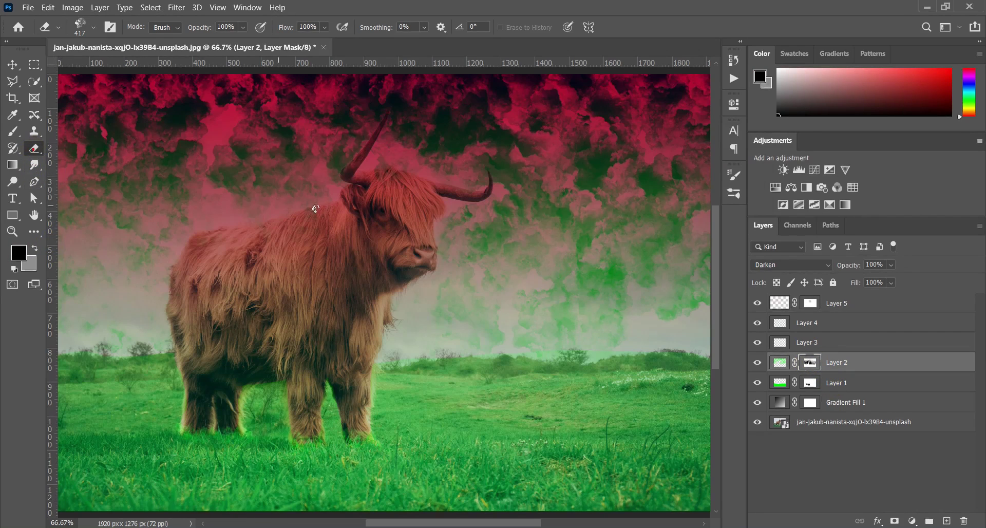
{"action": "left_click", "coordinate": [13, 132]}
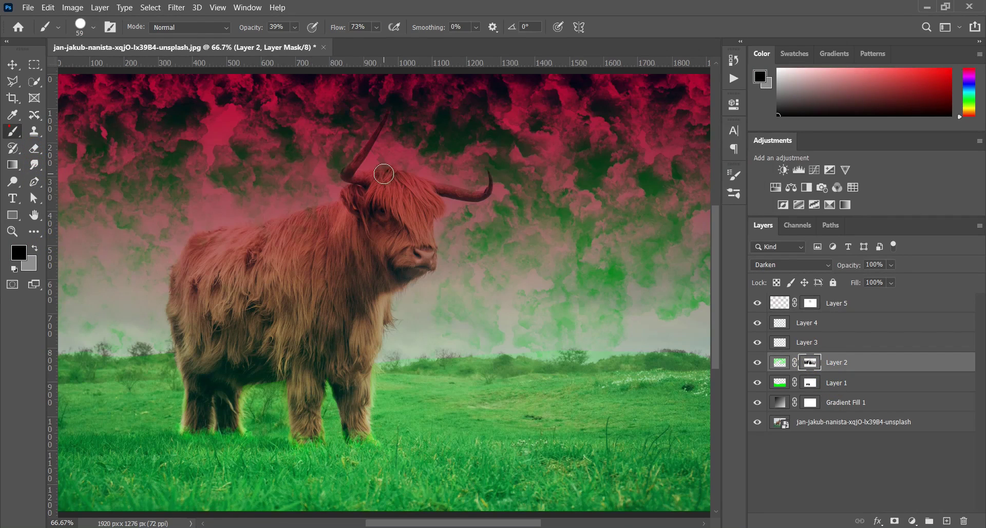
{"action": "left_click", "coordinate": [83, 30]}
{"action": "scroll", "coordinate": [132, 310], "scroll_direction": "down", "scroll_amount": 5}
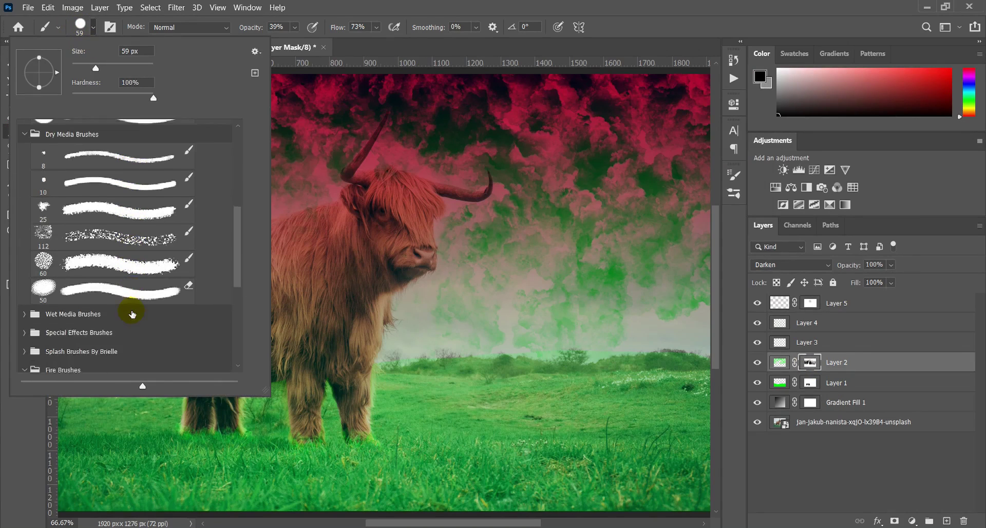
{"action": "scroll", "coordinate": [132, 314], "scroll_direction": "down", "scroll_amount": 8}
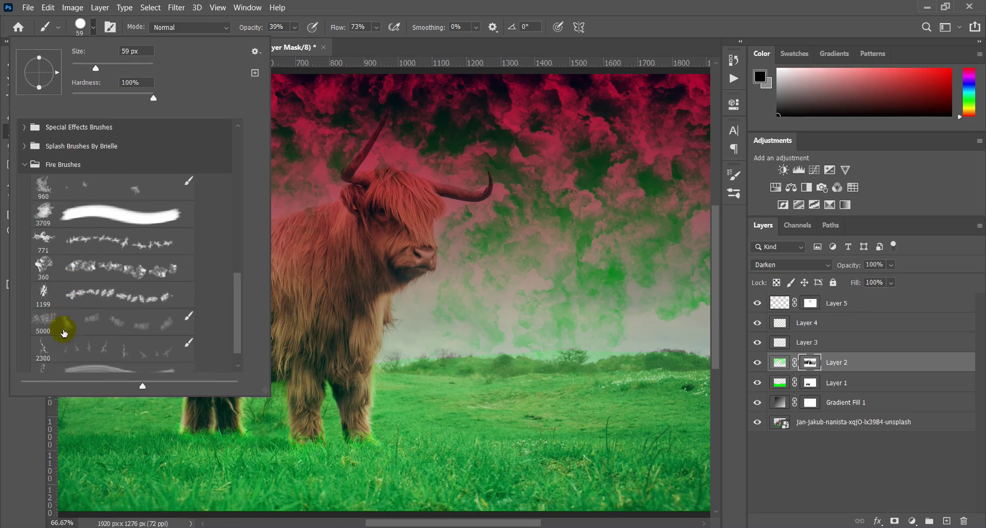
{"action": "scroll", "coordinate": [64, 333], "scroll_direction": "down", "scroll_amount": 2}
{"action": "left_click", "coordinate": [105, 239]}
{"action": "left_click", "coordinate": [562, 4]}
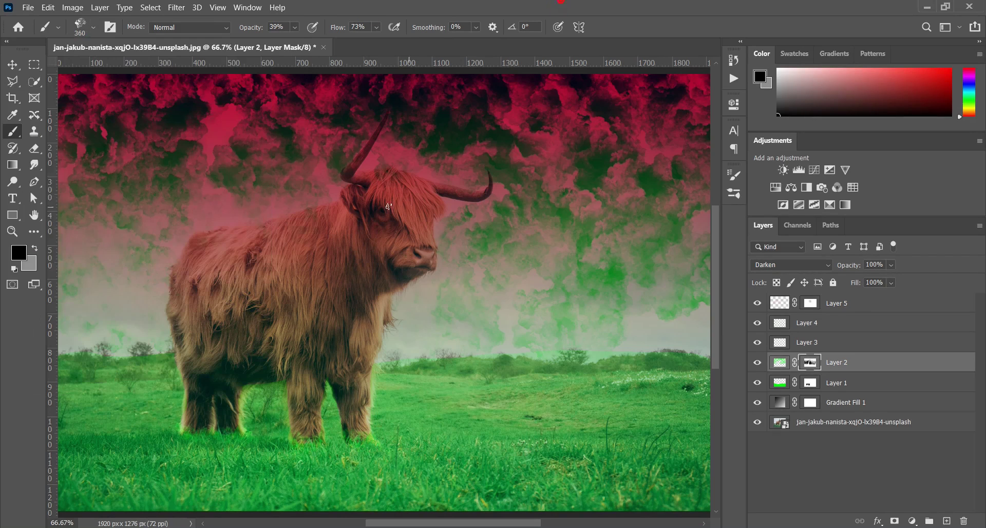
Paint black on Layer 2's mask over the cow's head to remove the green cloud tint from its fur.
{"action": "left_click", "coordinate": [384, 174]}
{"action": "left_click", "coordinate": [395, 177]}
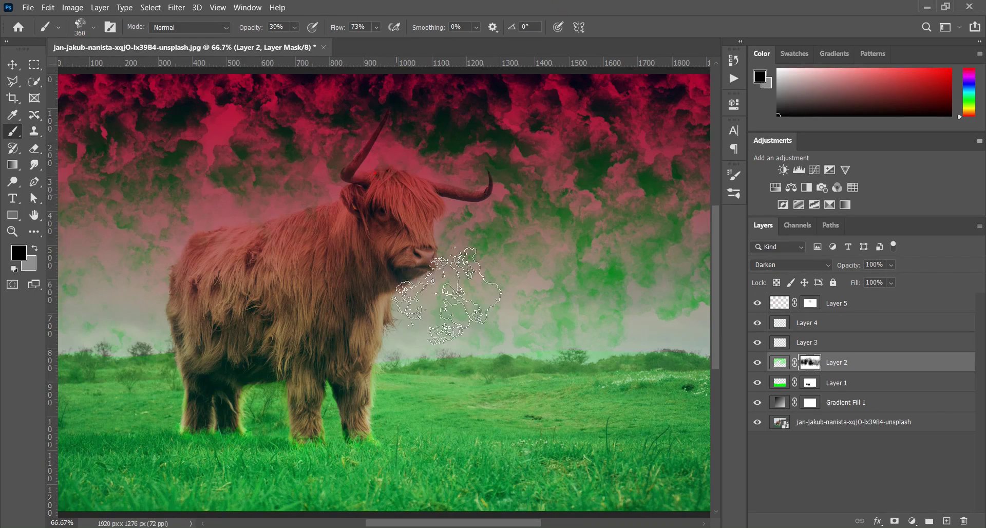
{"action": "left_click", "coordinate": [370, 208]}
{"action": "key", "text": "ctrl+plus"}
{"action": "key", "text": "ctrl+plus"}
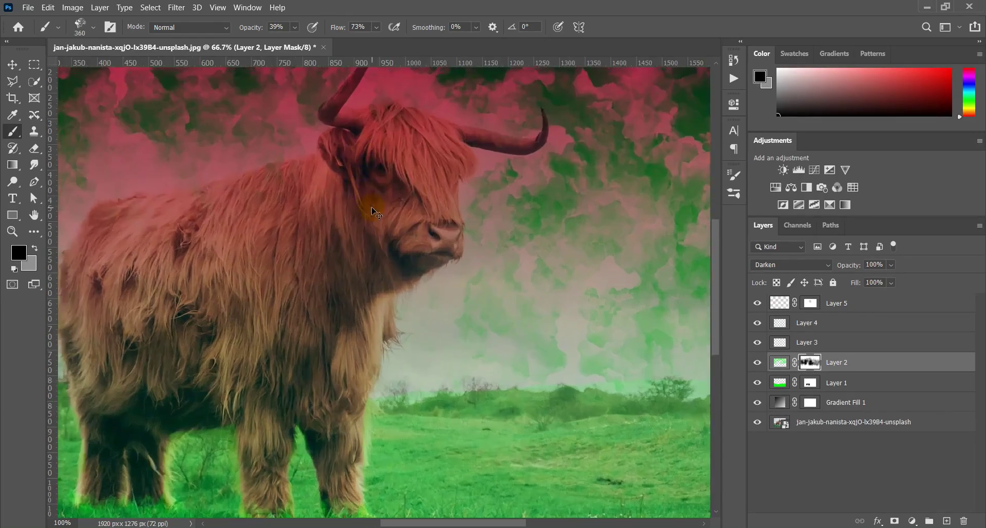
{"action": "left_click_drag", "start_coordinate": [374, 207], "coordinate": [351, 481]}
{"action": "left_click", "coordinate": [390, 301]}
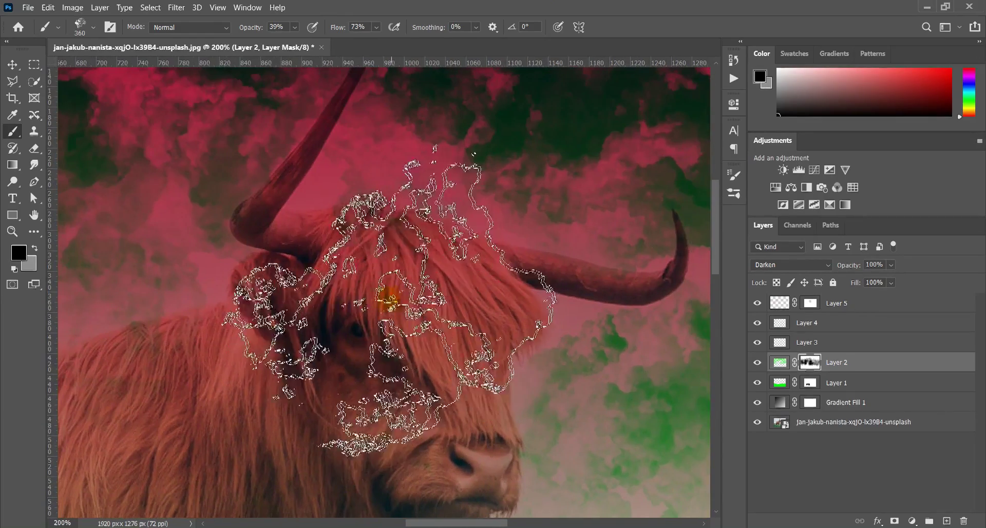
{"action": "left_click", "coordinate": [300, 337]}
{"action": "mouse_move", "coordinate": [357, 286]}
{"action": "left_mouse_down"}
{"action": "mouse_move", "coordinate": [352, 254]}
{"action": "mouse_move", "coordinate": [379, 259]}
{"action": "left_mouse_up"}
{"action": "left_click", "coordinate": [359, 207]}
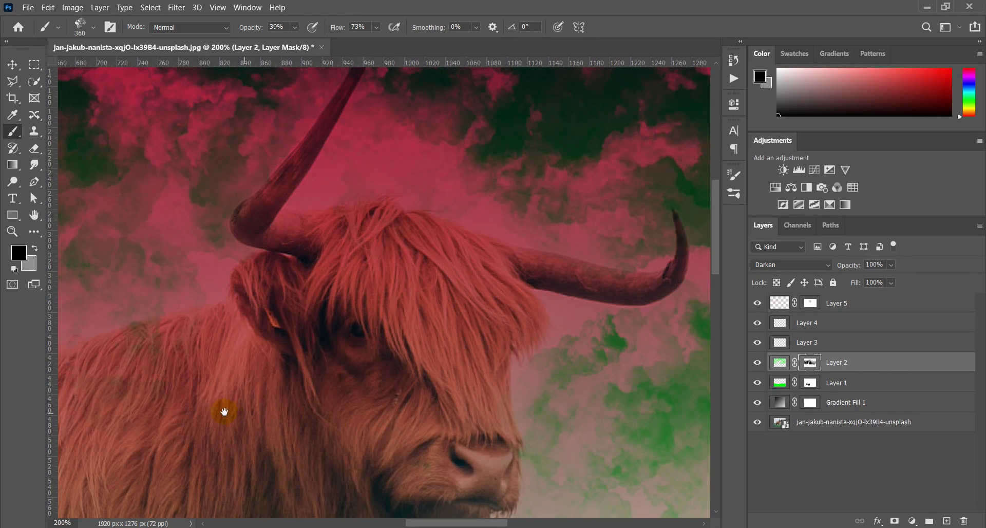
Paint black on Layer 2's mask along the cow's back and shoulders to clear the cloud tint there.
{"action": "left_click_drag", "start_coordinate": [221, 409], "coordinate": [602, 292]}
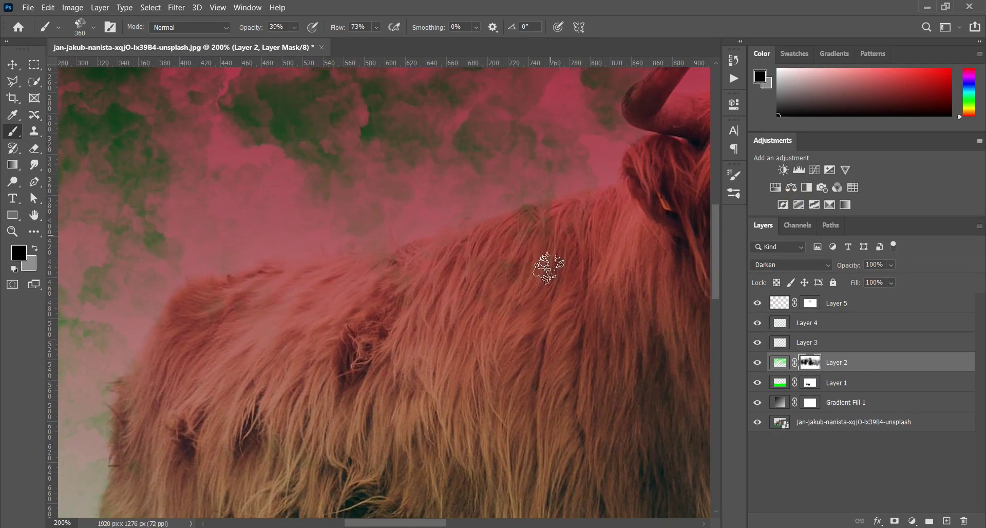
{"action": "left_click", "coordinate": [542, 245]}
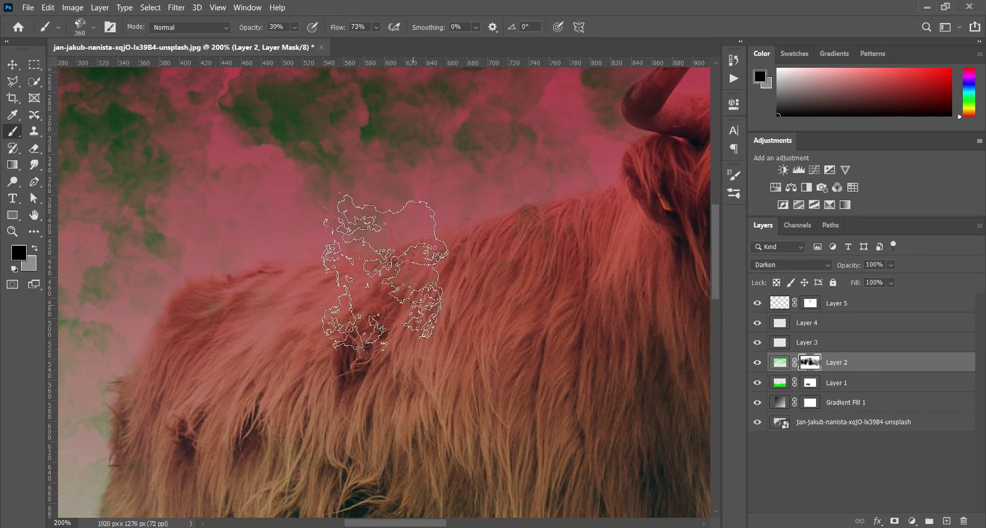
{"action": "left_click", "coordinate": [385, 278]}
{"action": "key", "text": "ctrl+minus"}
{"action": "key", "text": "ctrl+minus"}
{"action": "key", "text": "ctrl+minus"}
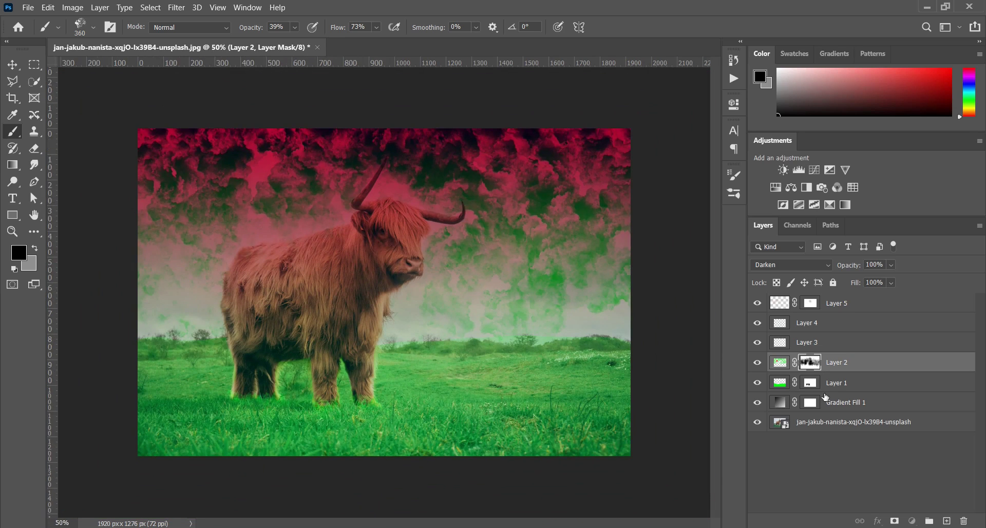
Target Layer 2's image instead of its mask and set the brush's foreground color to bright green 46f900.
{"action": "left_click", "coordinate": [780, 362]}
{"action": "left_click", "coordinate": [17, 251]}
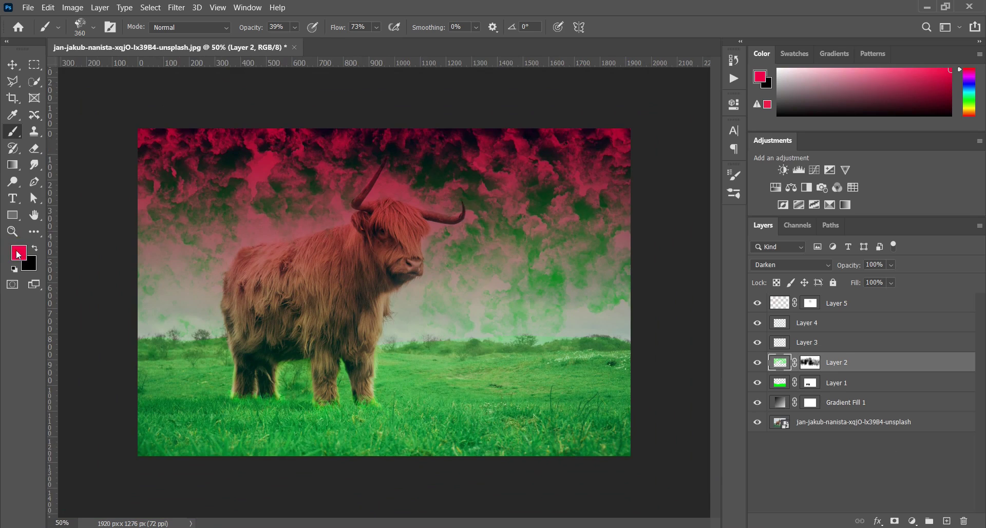
{"action": "left_click", "coordinate": [18, 252]}
{"action": "left_click", "coordinate": [814, 235]}
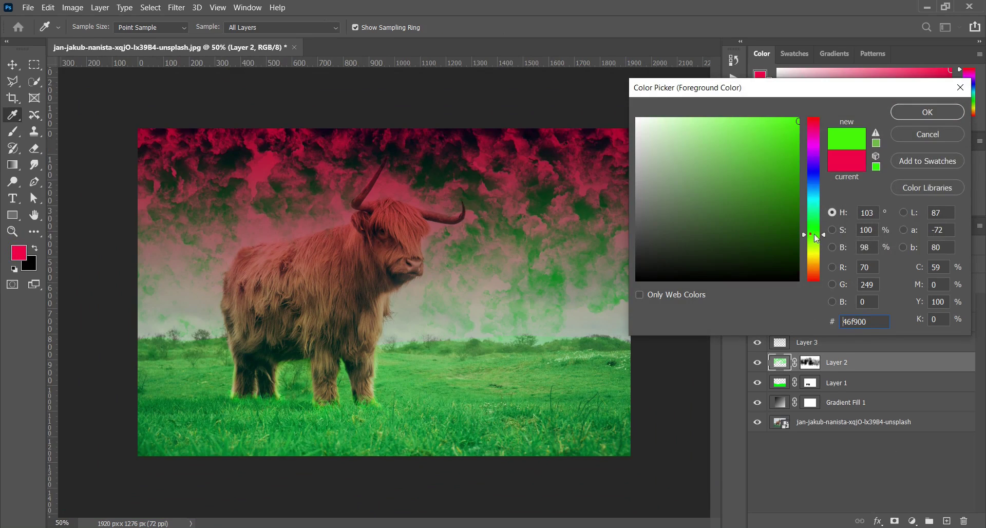
{"action": "left_click", "coordinate": [927, 112]}
{"action": "key", "text": "b"}
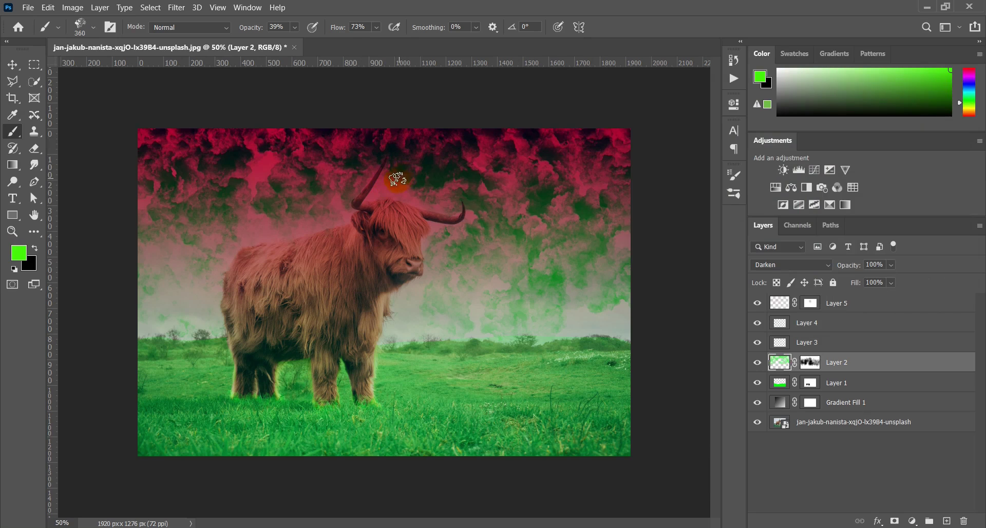
Paint green cloud texture on Layer 2 in the sky around the cow's horns and dismiss the low-battery notice.
{"action": "mouse_move", "coordinate": [398, 191]}
{"action": "left_mouse_down"}
{"action": "mouse_move", "coordinate": [396, 171]}
{"action": "mouse_move", "coordinate": [435, 186]}
{"action": "left_mouse_up"}
{"action": "key", "text": "ctrl+1"}
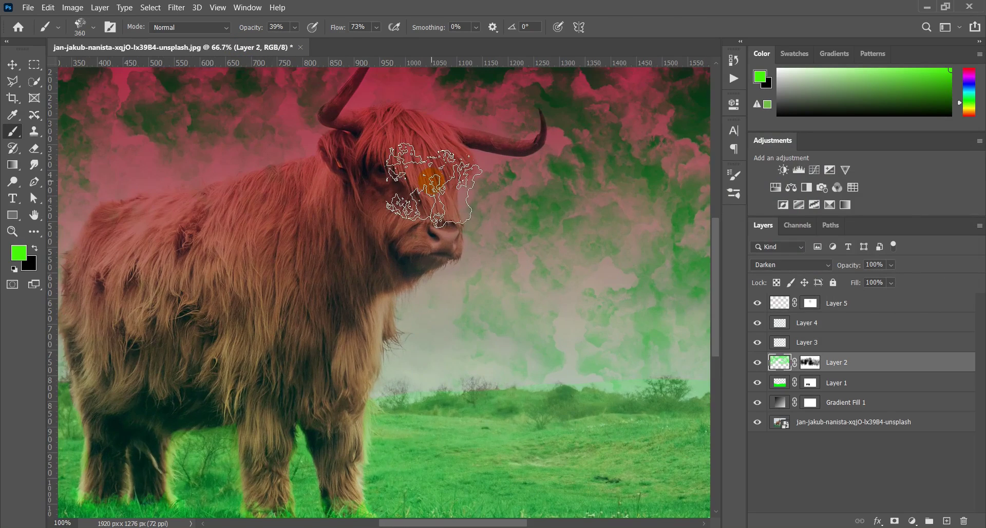
{"action": "scroll", "coordinate": [435, 186], "scroll_direction": "up", "scroll_amount": 3}
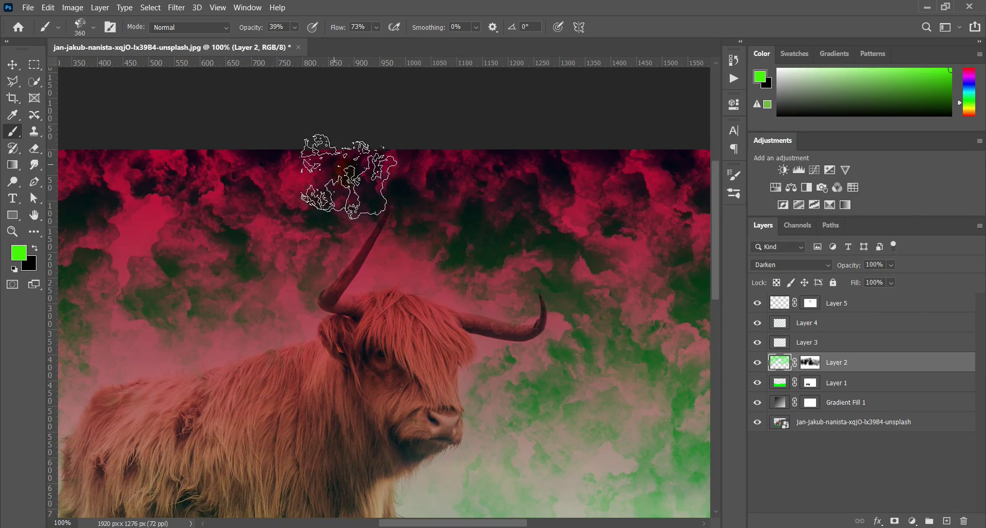
{"action": "left_click", "coordinate": [346, 174]}
{"action": "left_click_drag", "start_coordinate": [458, 252], "coordinate": [435, 256]}
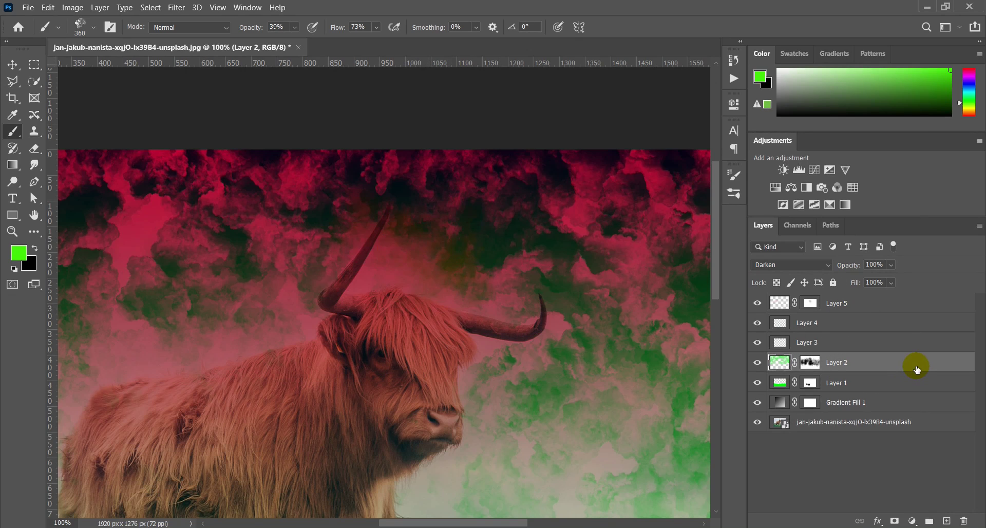
{"action": "key", "text": "ctrl+minus"}
{"action": "key", "text": "ctrl+minus"}
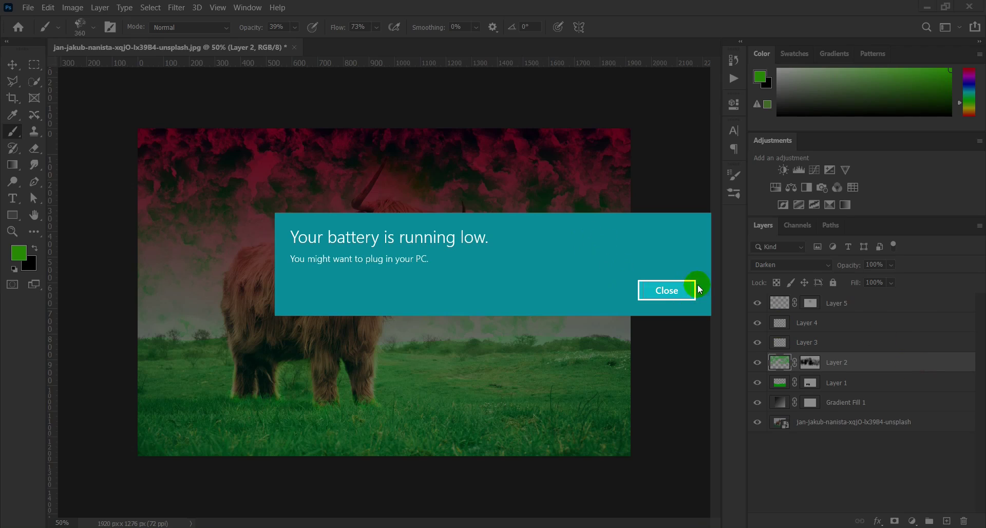
{"action": "left_click", "coordinate": [679, 297]}
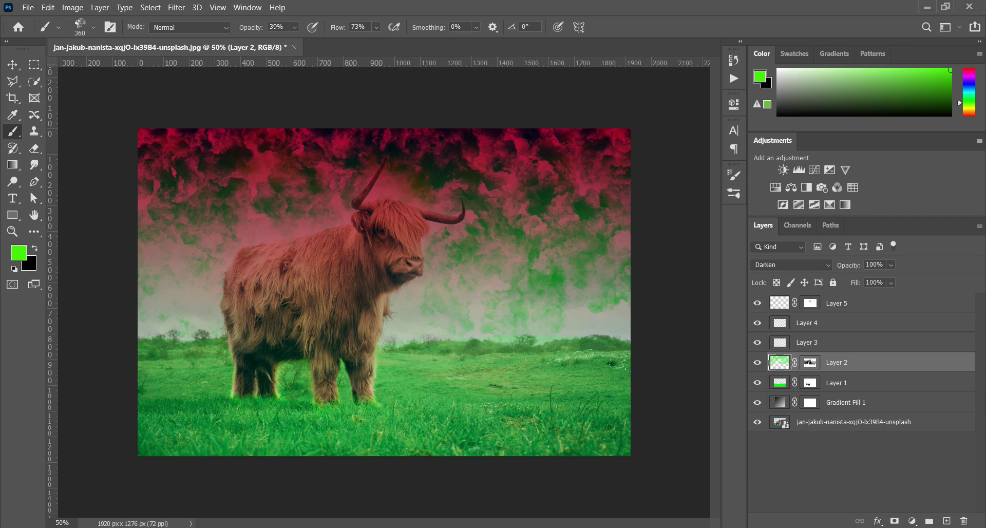
Target Layer 2's mask and paint black over the lower sky behind the cow's back.
{"action": "left_click", "coordinate": [810, 362]}
{"action": "key", "text": "ctrl+plus"}
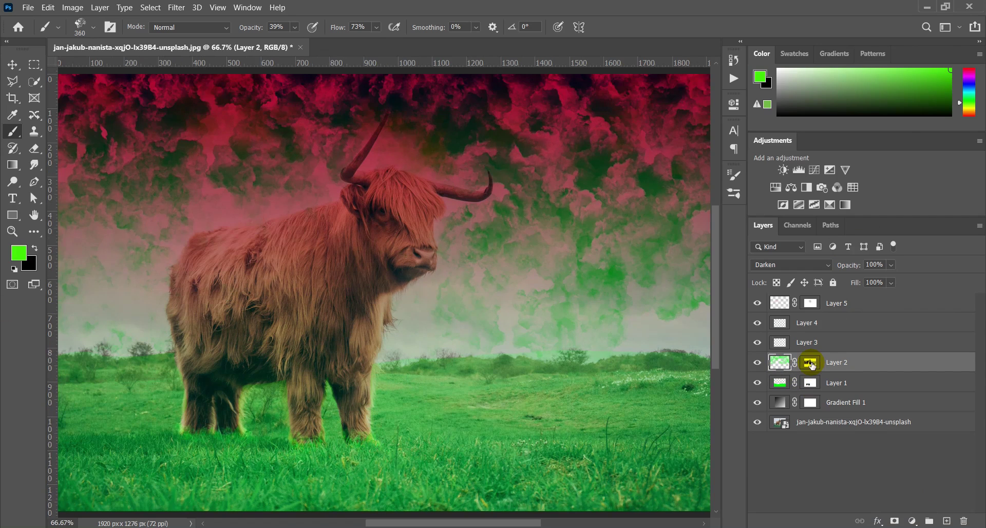
{"action": "left_click", "coordinate": [810, 363]}
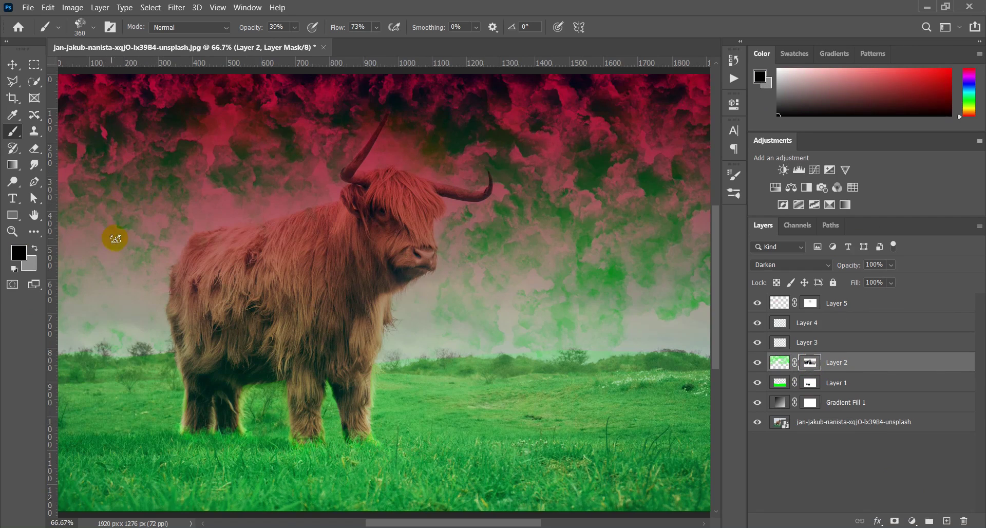
{"action": "mouse_move", "coordinate": [130, 286]}
{"action": "left_mouse_down"}
{"action": "mouse_move", "coordinate": [133, 274]}
{"action": "mouse_move", "coordinate": [95, 295]}
{"action": "mouse_move", "coordinate": [158, 298]}
{"action": "mouse_move", "coordinate": [161, 243]}
{"action": "left_mouse_up"}
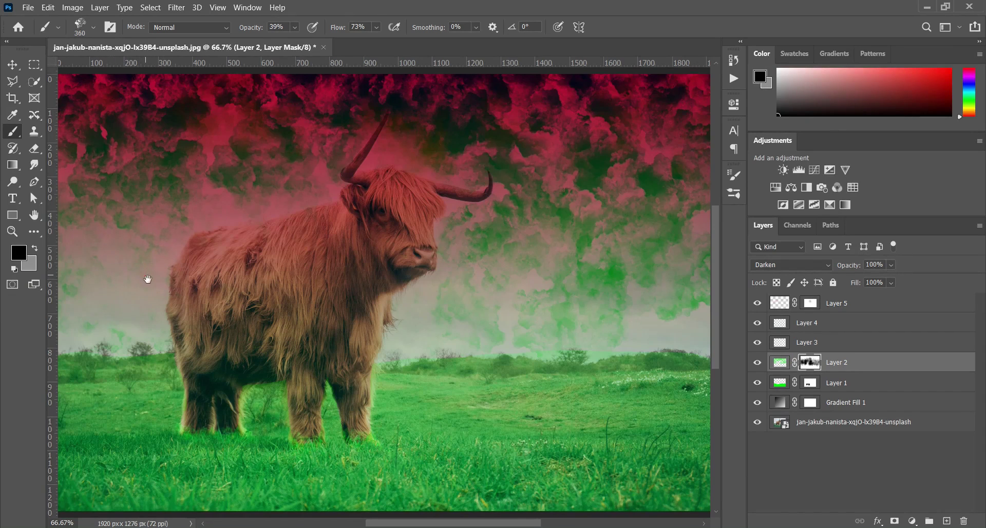
{"action": "left_click_drag", "start_coordinate": [148, 279], "coordinate": [211, 293]}
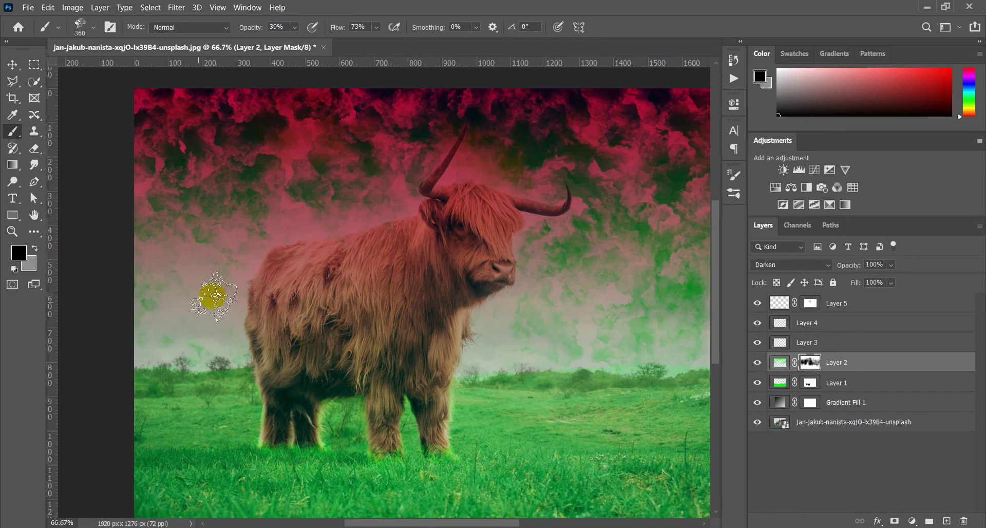
Set the brush opacity and flow to 100% and mask out cloud texture at the left edge of the sky.
{"action": "left_click", "coordinate": [295, 28]}
{"action": "left_click", "coordinate": [377, 27]}
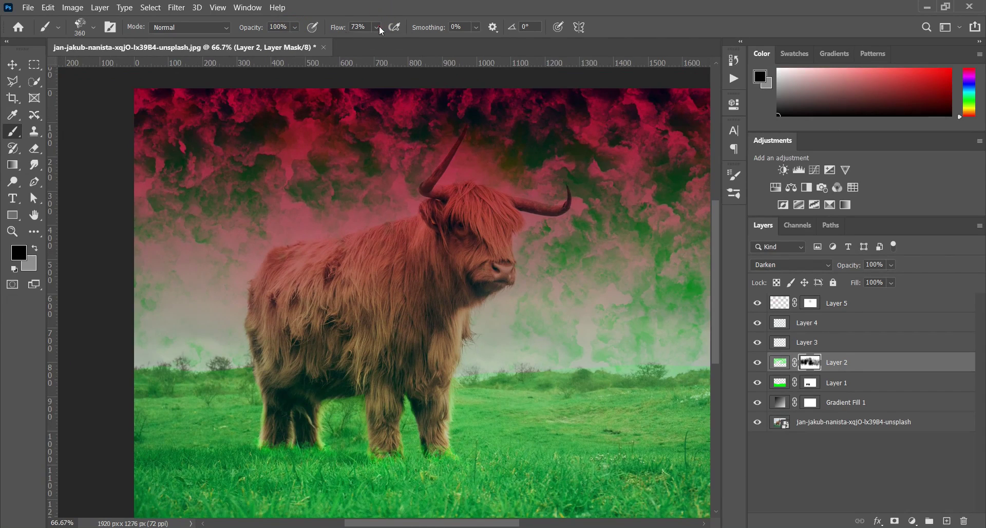
{"action": "left_click_drag", "start_coordinate": [390, 42], "coordinate": [395, 47]}
{"action": "left_click", "coordinate": [145, 320]}
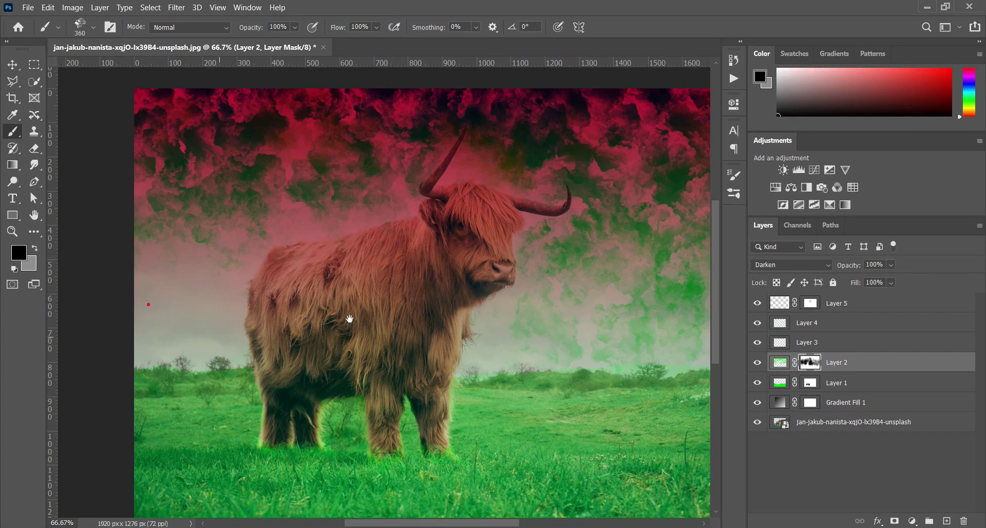
Paint black on Layer 2's mask over the lower sky in front of the cow to clear clouds above the horizon.
{"action": "left_click_drag", "start_coordinate": [349, 319], "coordinate": [332, 389]}
{"action": "left_click_drag", "start_coordinate": [389, 403], "coordinate": [198, 365]}
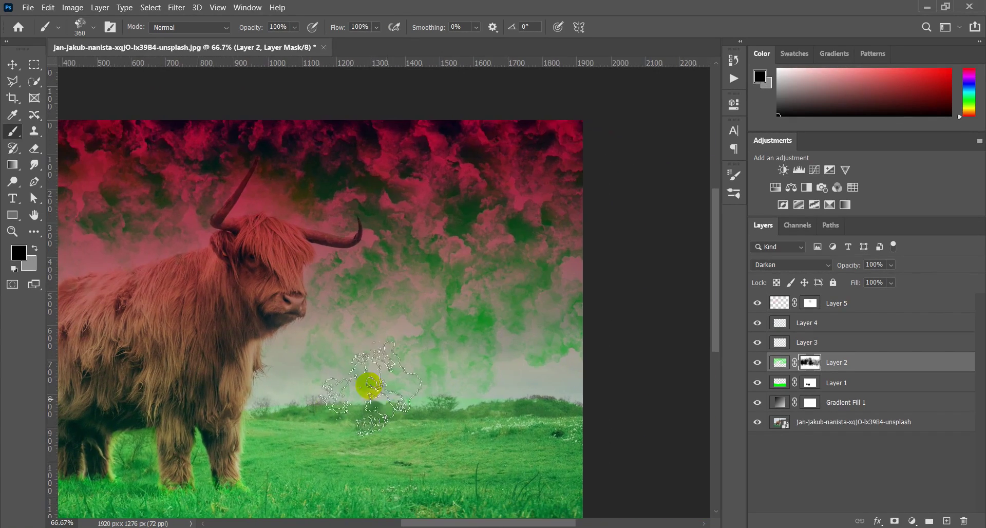
{"action": "left_click", "coordinate": [387, 345]}
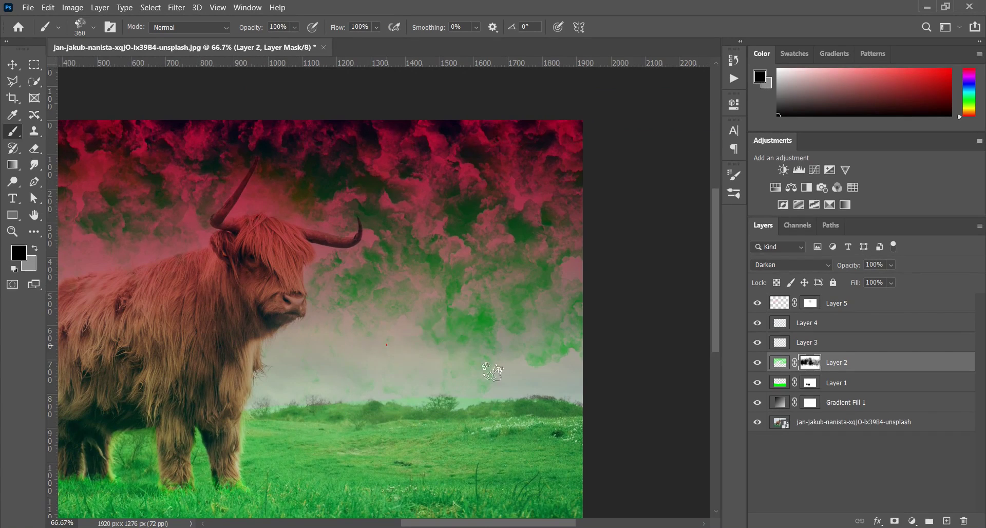
{"action": "left_click", "coordinate": [496, 352]}
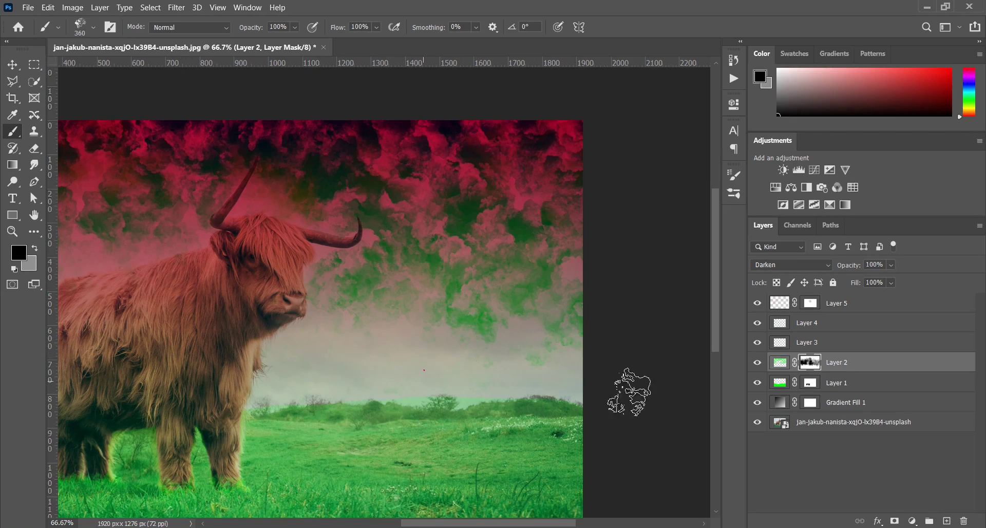
{"action": "left_click", "coordinate": [408, 356]}
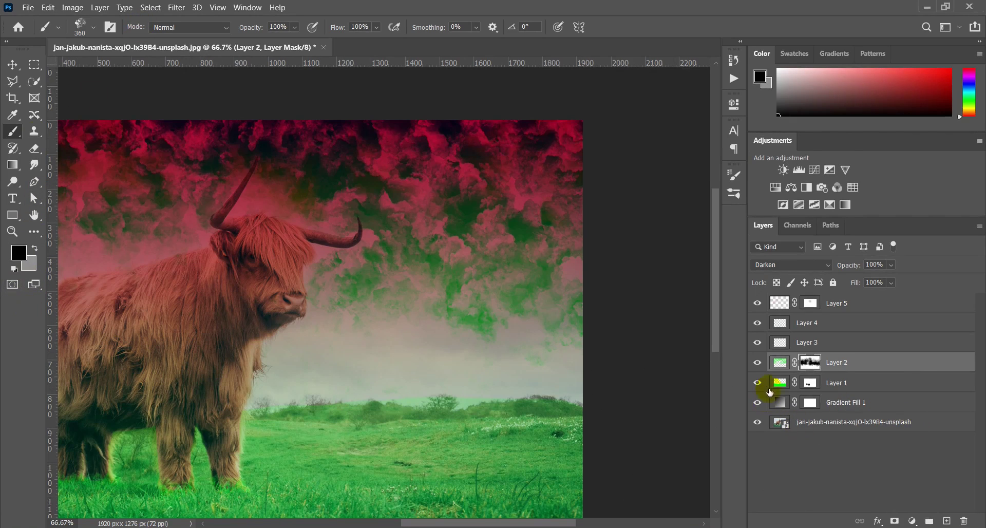
Target Layer 2's image and paint bright green over the clouds in front of the cow's head.
{"action": "left_click", "coordinate": [784, 363]}
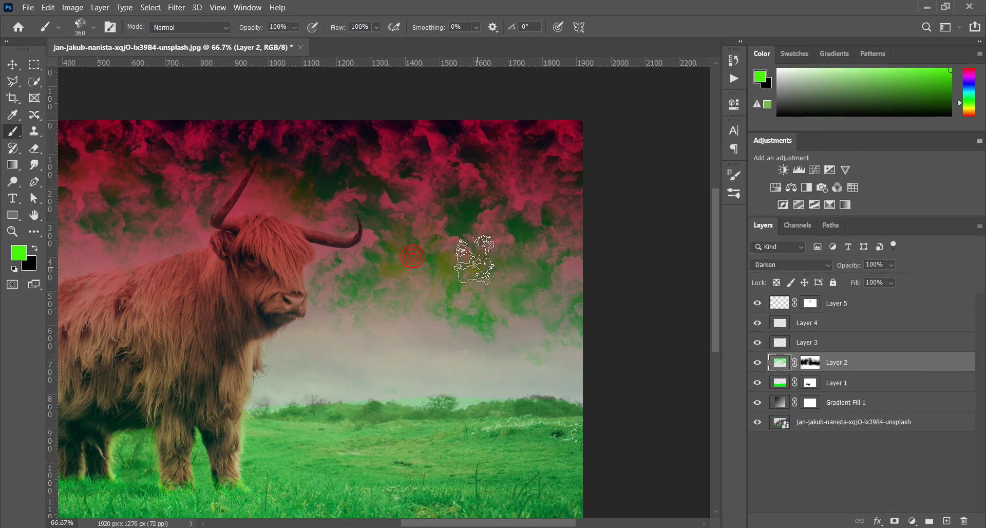
{"action": "left_click", "coordinate": [489, 263]}
{"action": "left_click_drag", "start_coordinate": [424, 168], "coordinate": [394, 263]}
{"action": "left_click", "coordinate": [491, 264]}
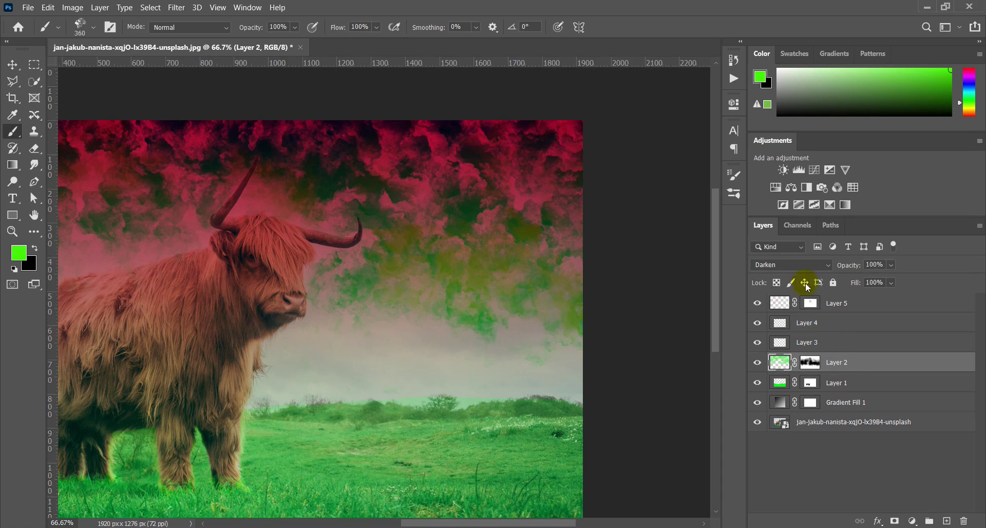
Try the Multiply blend mode on Layer 2 and settle on Linear Burn.
{"action": "left_click", "coordinate": [803, 262]}
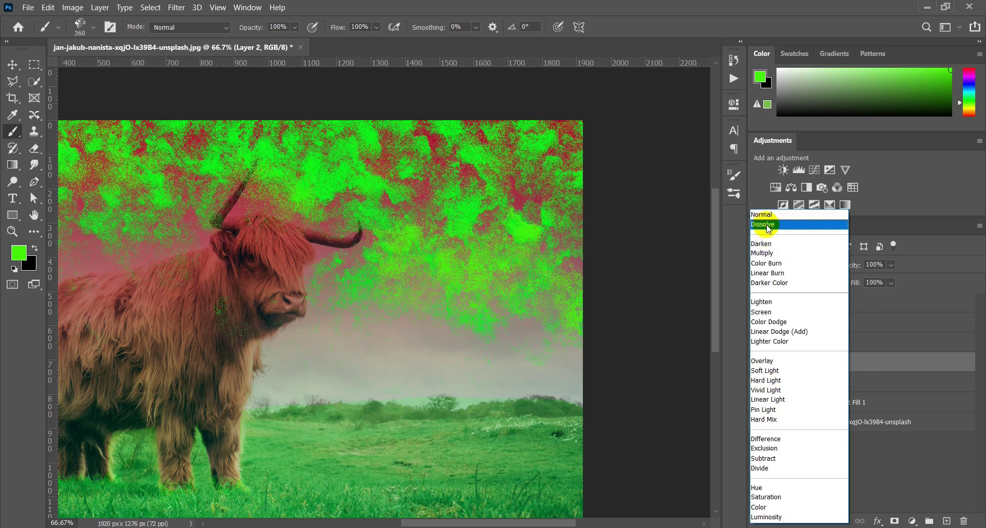
{"action": "left_click", "coordinate": [765, 251]}
{"action": "key", "text": "ctrl+0"}
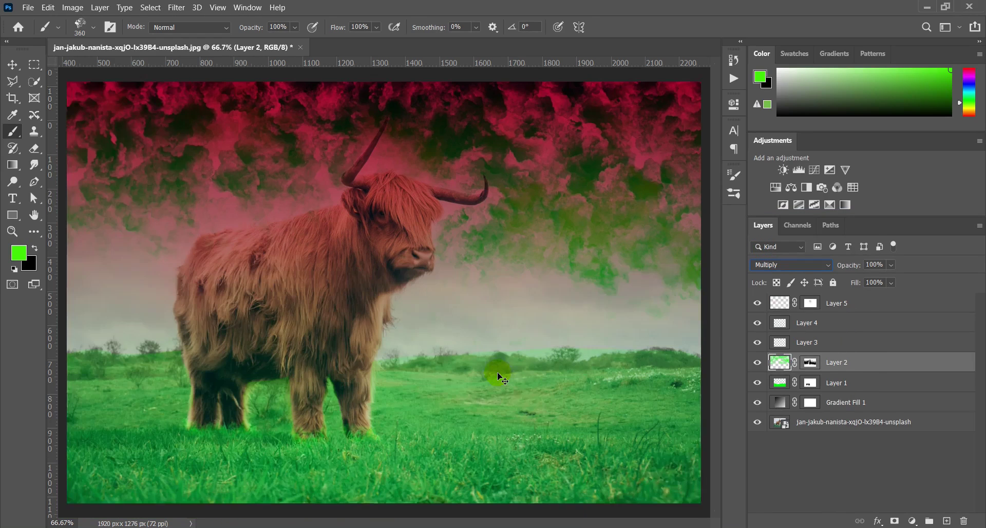
{"action": "key", "text": "ctrl+minus"}
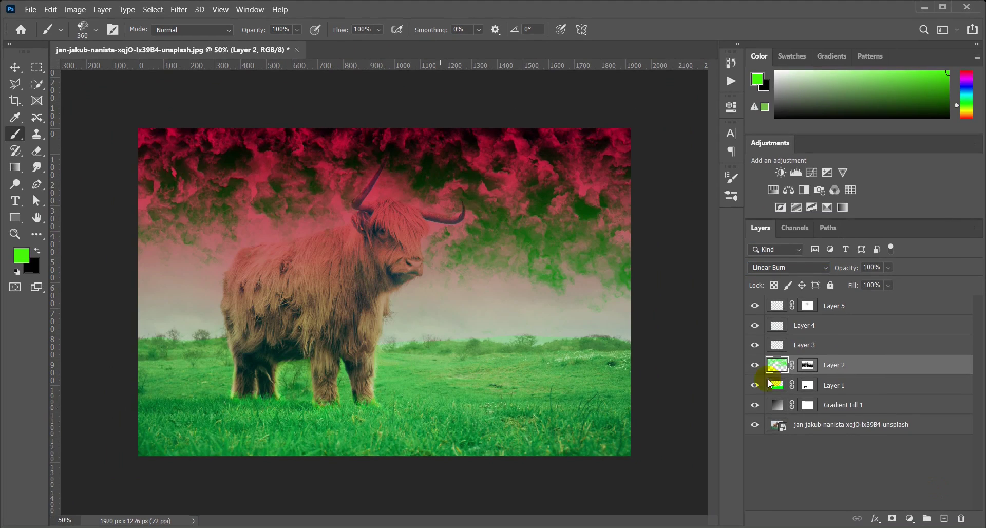
Lower Layer 2's opacity to 54%.
{"action": "left_click", "coordinate": [785, 367]}
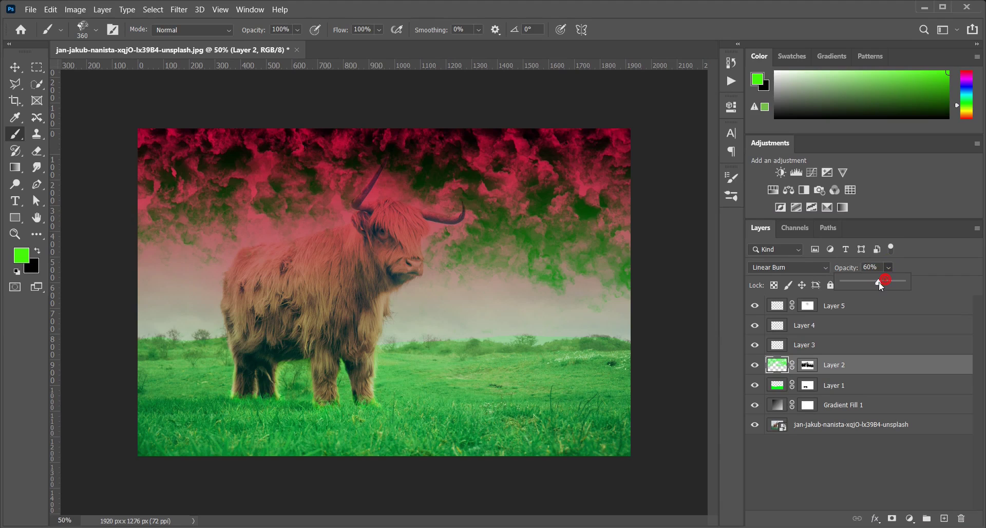
{"action": "left_click_drag", "start_coordinate": [879, 282], "coordinate": [878, 282]}
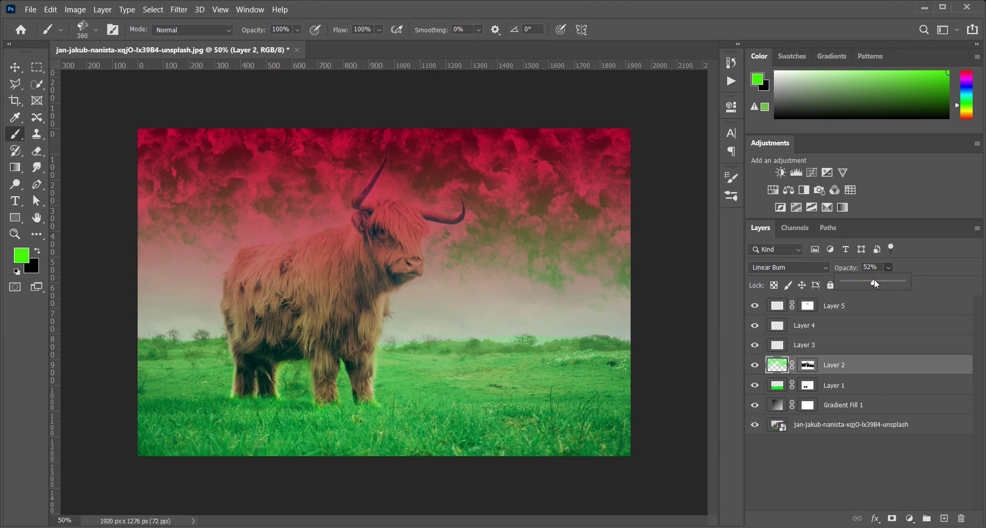
{"action": "left_click_drag", "start_coordinate": [872, 281], "coordinate": [875, 282]}
Target Layer 2's mask and paint black over the low green clouds in front of the cow.
{"action": "left_click", "coordinate": [806, 369]}
{"action": "left_click", "coordinate": [473, 264]}
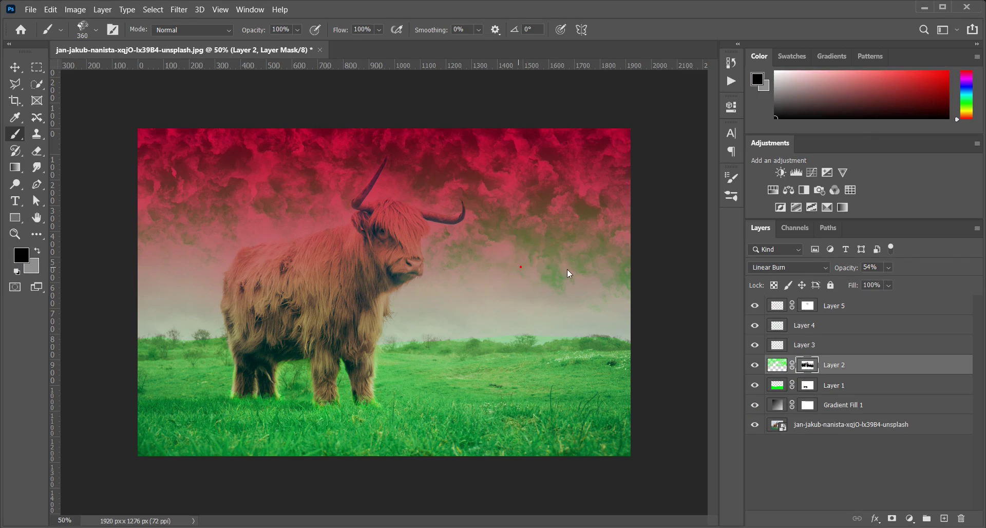
{"action": "mouse_move", "coordinate": [568, 270]}
{"action": "left_mouse_down"}
{"action": "mouse_move", "coordinate": [529, 270]}
{"action": "mouse_move", "coordinate": [570, 282]}
{"action": "mouse_move", "coordinate": [590, 265]}
{"action": "left_mouse_up"}
Set the brush opacity to 56% and soften the remaining low clouds on both sides of the cow in Layer 2's mask.
{"action": "left_click", "coordinate": [299, 30]}
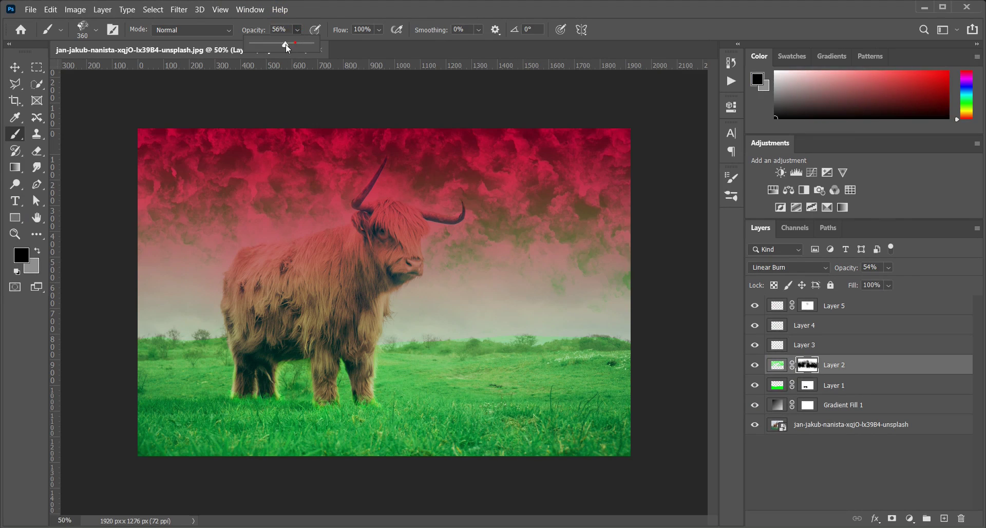
{"action": "left_click", "coordinate": [636, 279]}
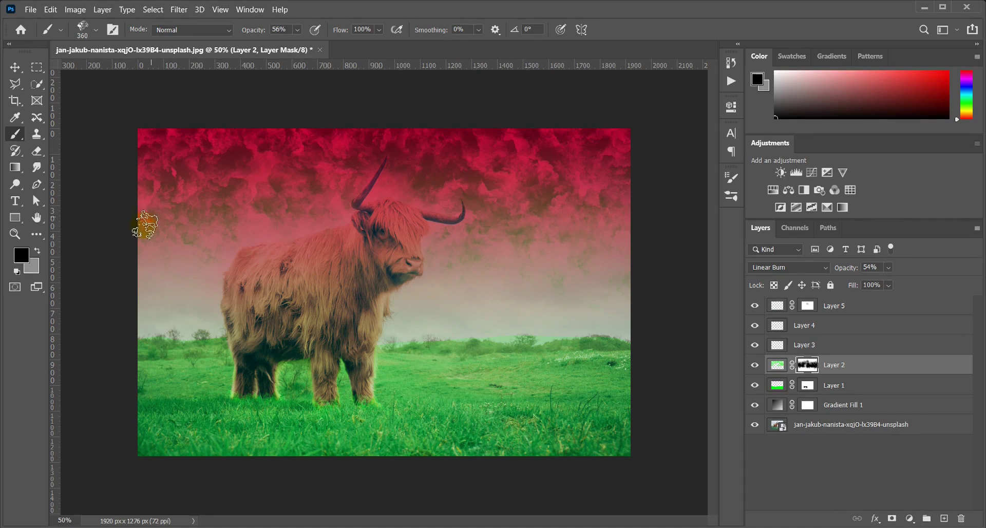
{"action": "mouse_move", "coordinate": [269, 218]}
{"action": "left_mouse_down"}
{"action": "mouse_move", "coordinate": [291, 208]}
{"action": "mouse_move", "coordinate": [257, 203]}
{"action": "left_mouse_up"}
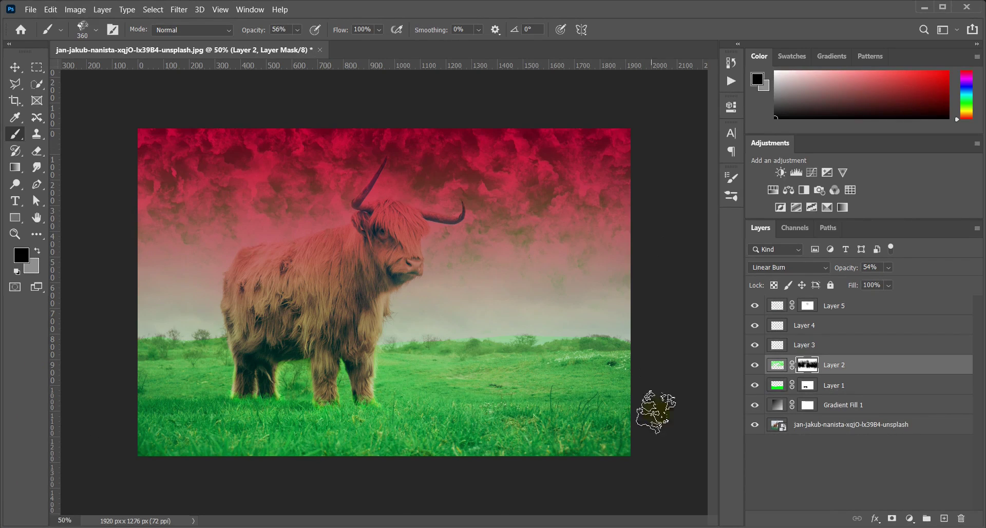